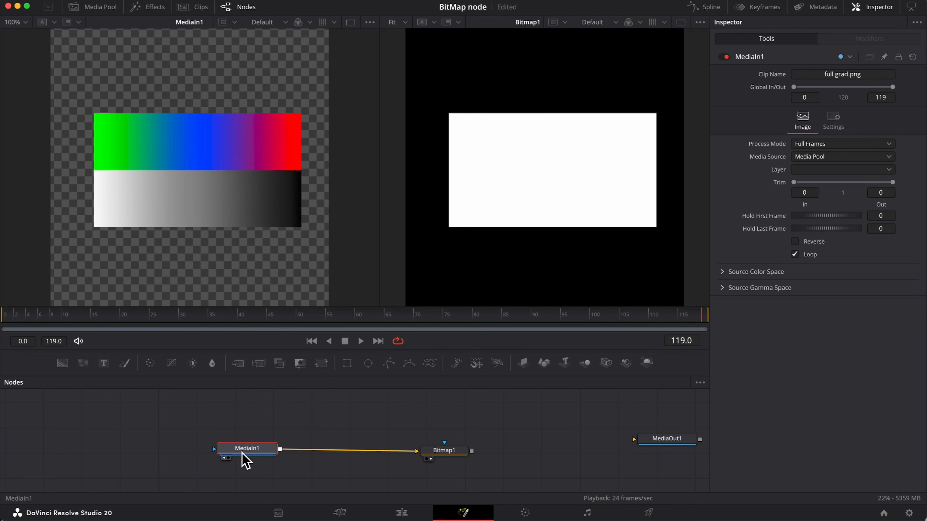
Move the Bitmap1 node closer to MediaOut1 and lower its mask level to about 0.992.
{"action": "left_click_drag", "start_coordinate": [451, 454], "coordinate": [480, 450]}
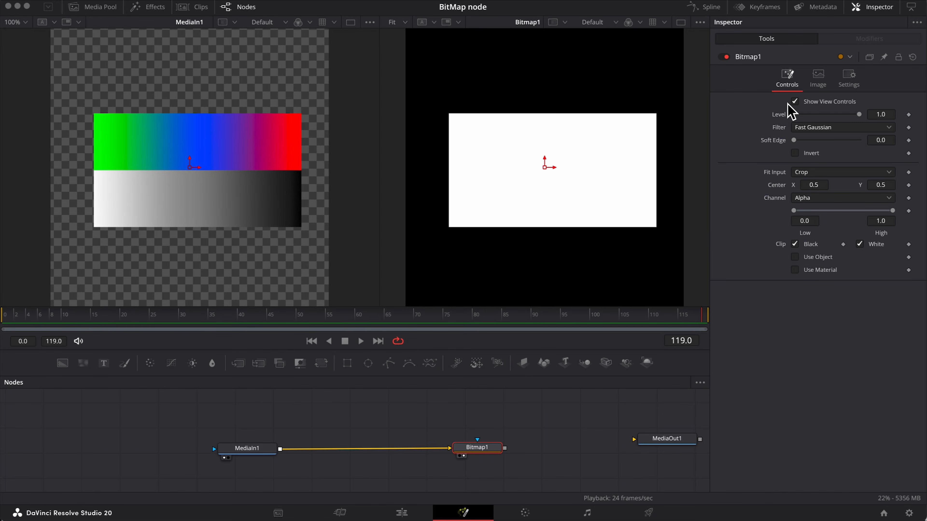
{"action": "left_click", "coordinate": [793, 100]}
{"action": "left_click", "coordinate": [793, 100]}
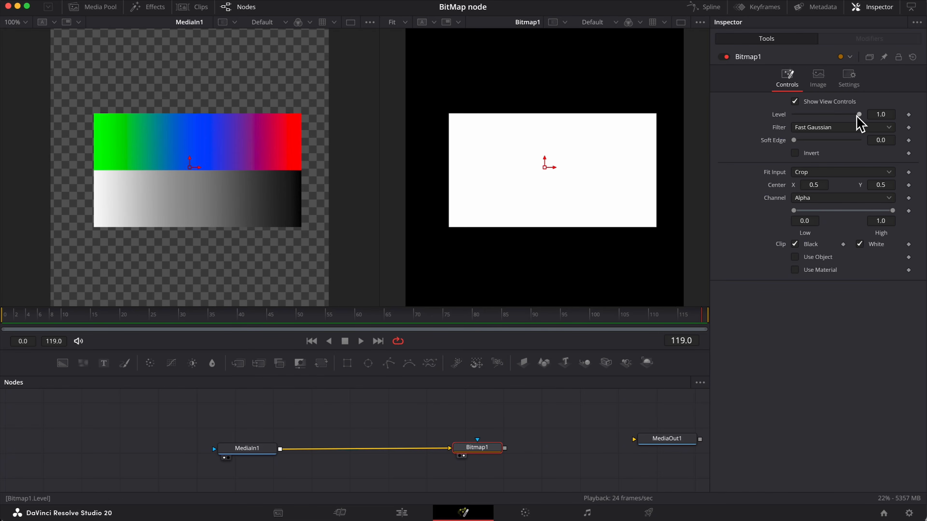
{"action": "mouse_move", "coordinate": [858, 115]}
{"action": "left_mouse_down"}
{"action": "mouse_move", "coordinate": [815, 116]}
{"action": "mouse_move", "coordinate": [857, 116]}
{"action": "left_mouse_up"}
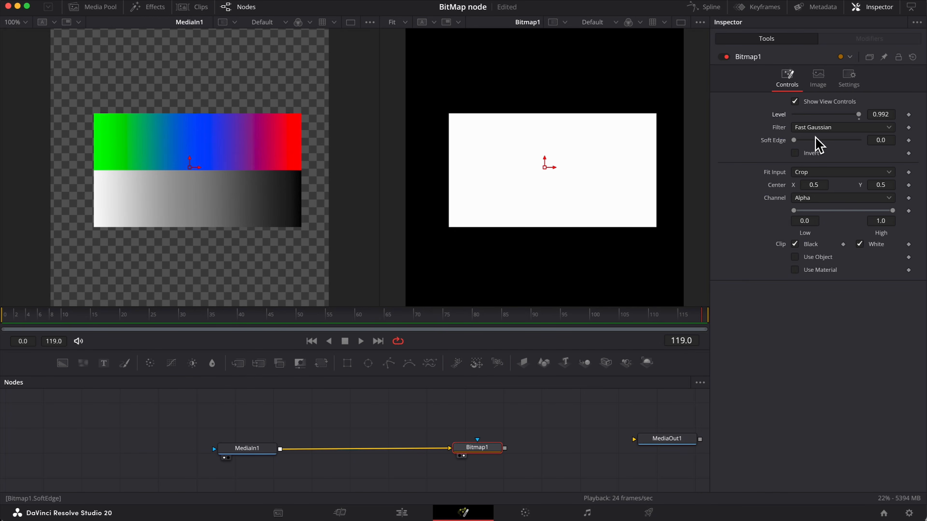
Try out Bitmap1's soft edge and inversion settings and restore them, checking the available filter types.
{"action": "mouse_move", "coordinate": [795, 139]}
{"action": "left_mouse_down"}
{"action": "mouse_move", "coordinate": [821, 141]}
{"action": "mouse_move", "coordinate": [786, 141]}
{"action": "left_mouse_up"}
{"action": "left_click", "coordinate": [825, 128]}
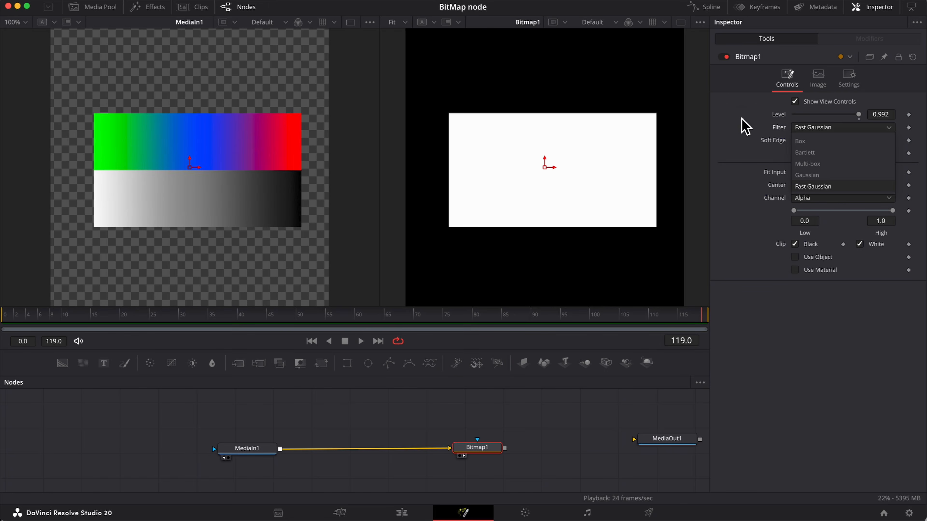
{"action": "left_click", "coordinate": [742, 124]}
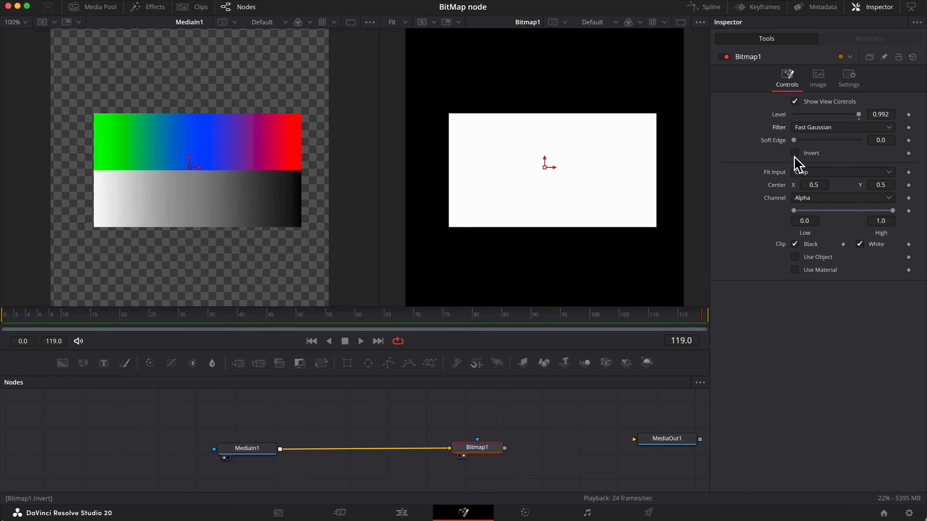
{"action": "left_click", "coordinate": [794, 154]}
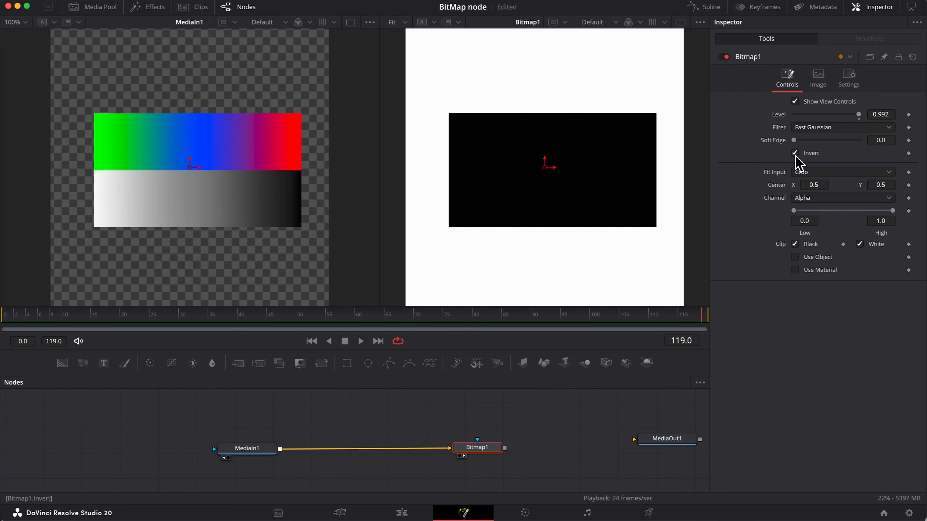
{"action": "left_click", "coordinate": [794, 152]}
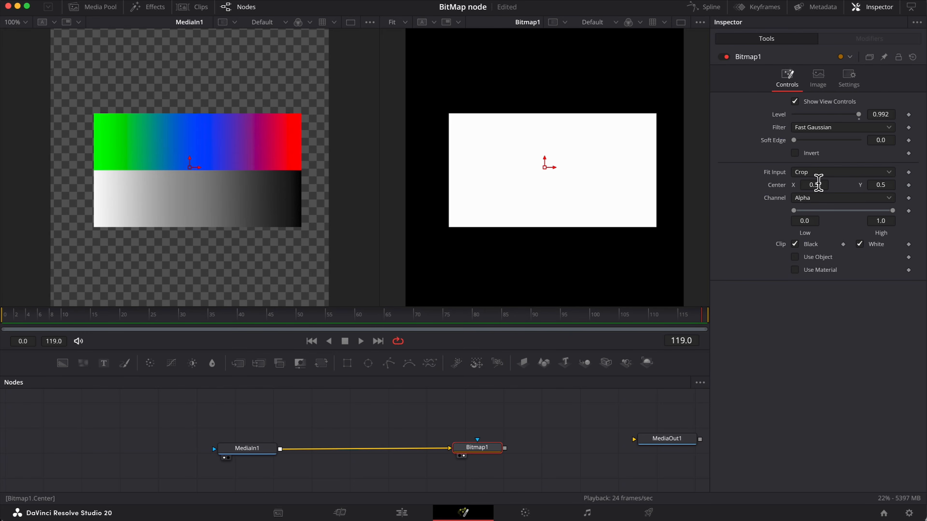
Move the Bitmap1 mask center to about X 0.511, Y 0.536 and set its channel to Red.
{"action": "mouse_move", "coordinate": [815, 185]}
{"action": "left_mouse_down"}
{"action": "mouse_move", "coordinate": [839, 188]}
{"action": "mouse_move", "coordinate": [805, 192]}
{"action": "left_mouse_up"}
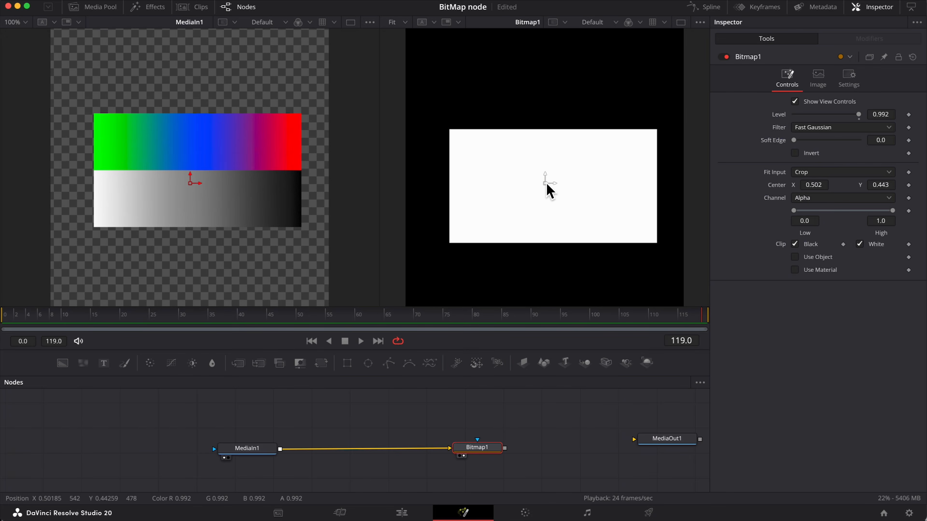
{"action": "left_click_drag", "start_coordinate": [546, 185], "coordinate": [547, 158]}
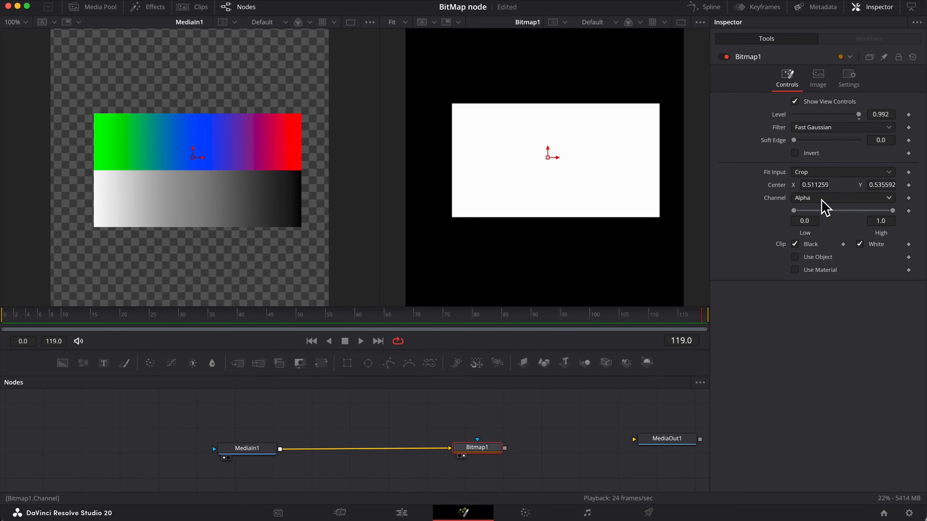
{"action": "left_click", "coordinate": [845, 200]}
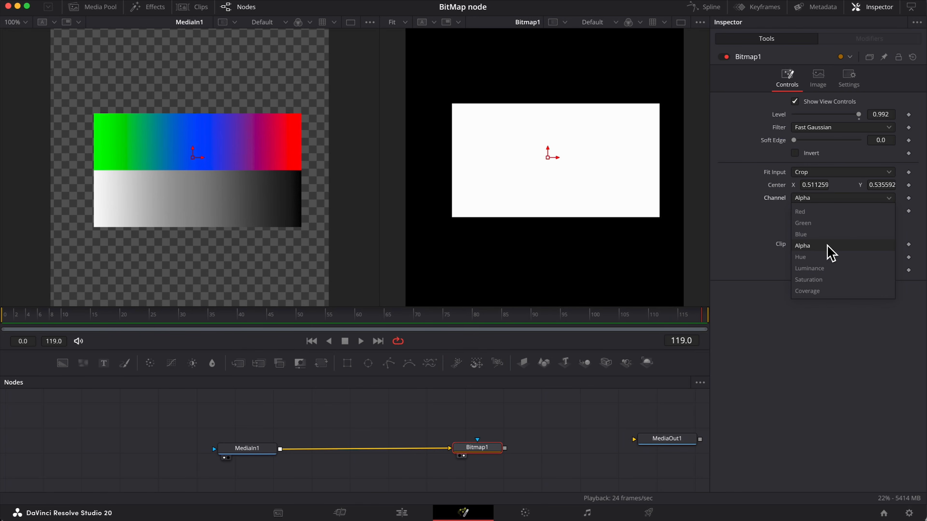
{"action": "left_click", "coordinate": [808, 211]}
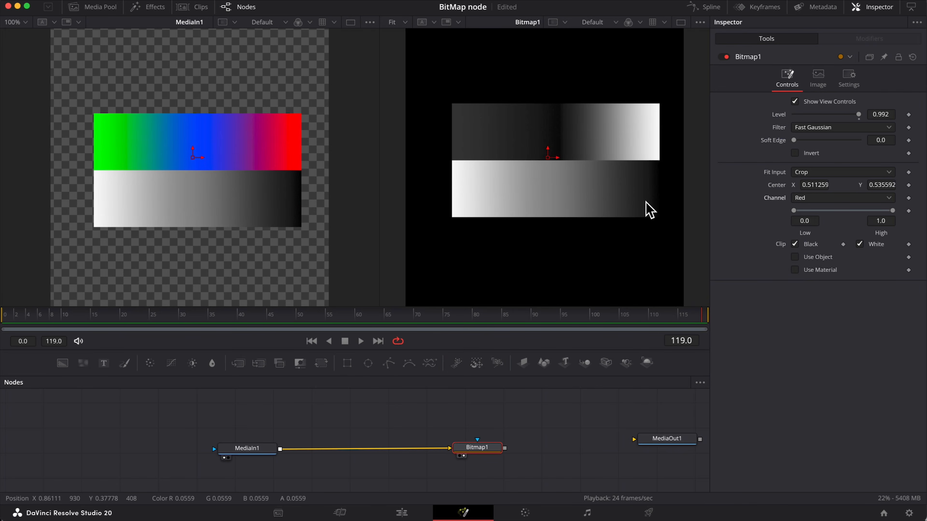
Switch the Bitmap1 channel through Green, Blue, Hue, Luminance and Saturation to compare the resulting masks.
{"action": "left_click", "coordinate": [846, 196]}
{"action": "left_click", "coordinate": [836, 222]}
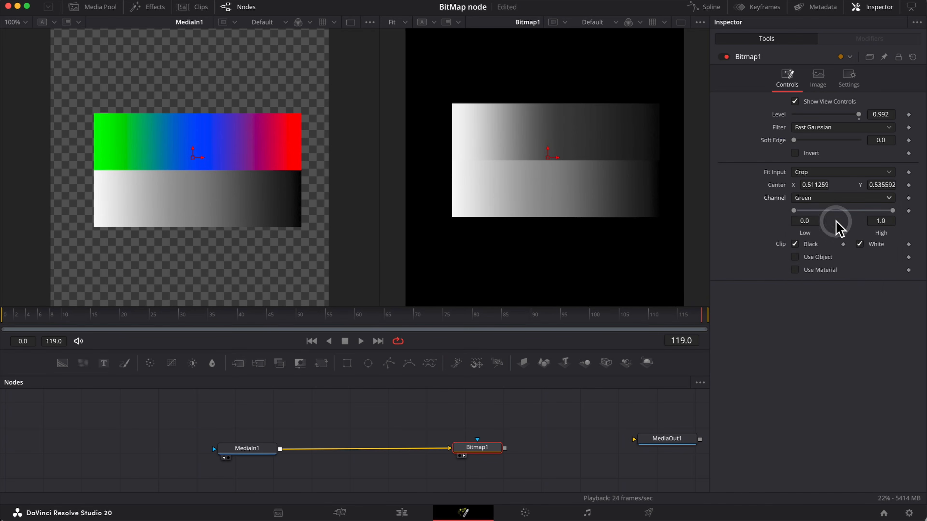
{"action": "left_click", "coordinate": [835, 198]}
{"action": "left_click", "coordinate": [836, 234]}
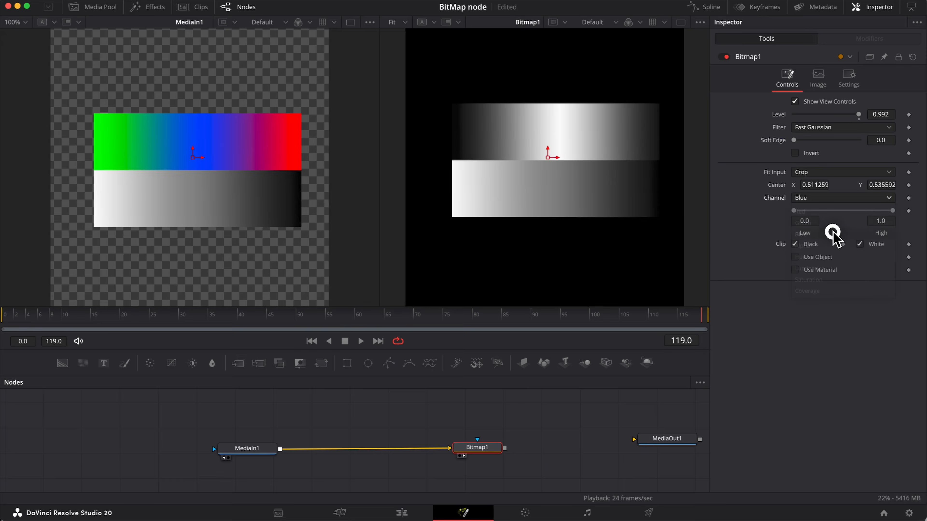
{"action": "left_click", "coordinate": [836, 197]}
{"action": "left_click", "coordinate": [814, 257]}
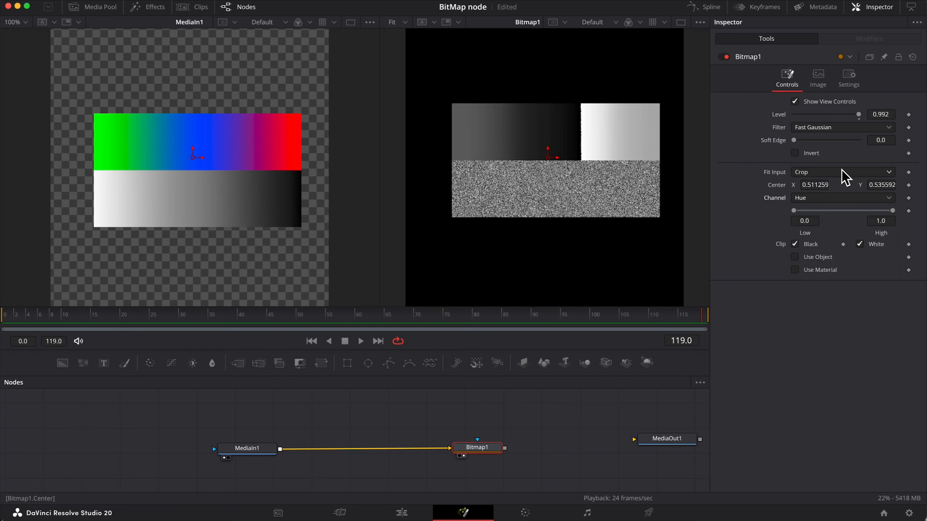
{"action": "left_click", "coordinate": [839, 197]}
{"action": "left_click", "coordinate": [819, 269]}
{"action": "left_click", "coordinate": [829, 198]}
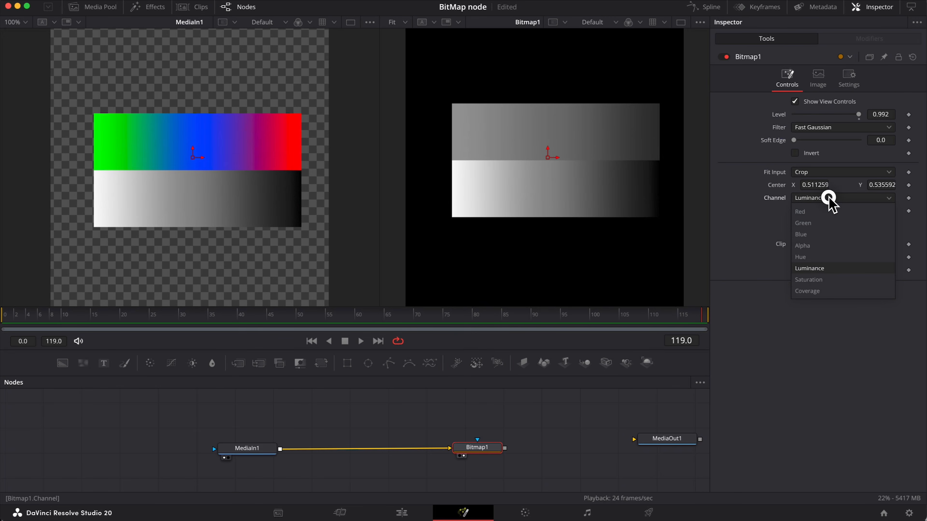
{"action": "left_click", "coordinate": [827, 280]}
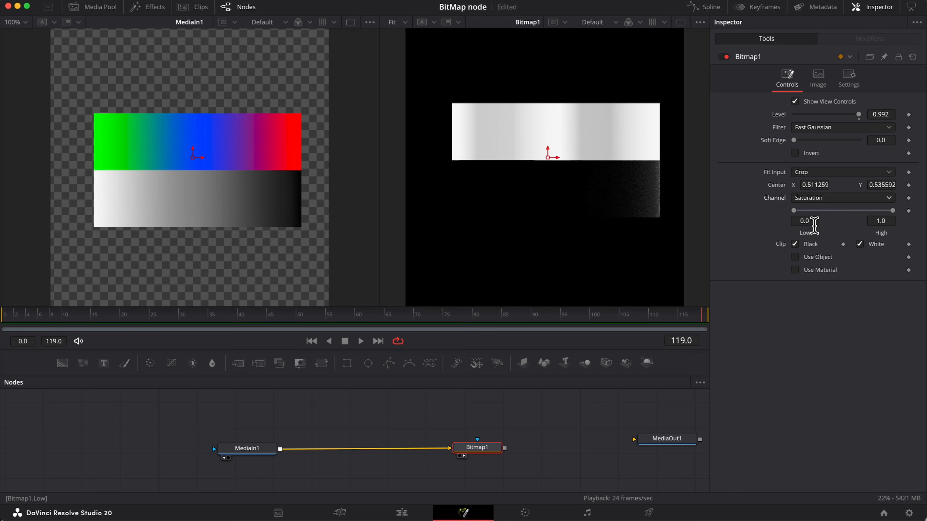
{"action": "left_click", "coordinate": [831, 197]}
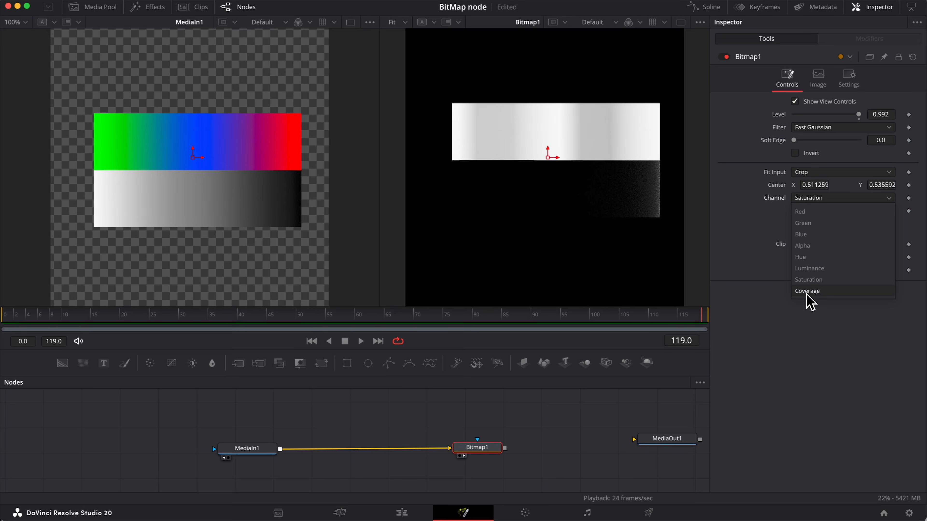
{"action": "left_click", "coordinate": [759, 224]}
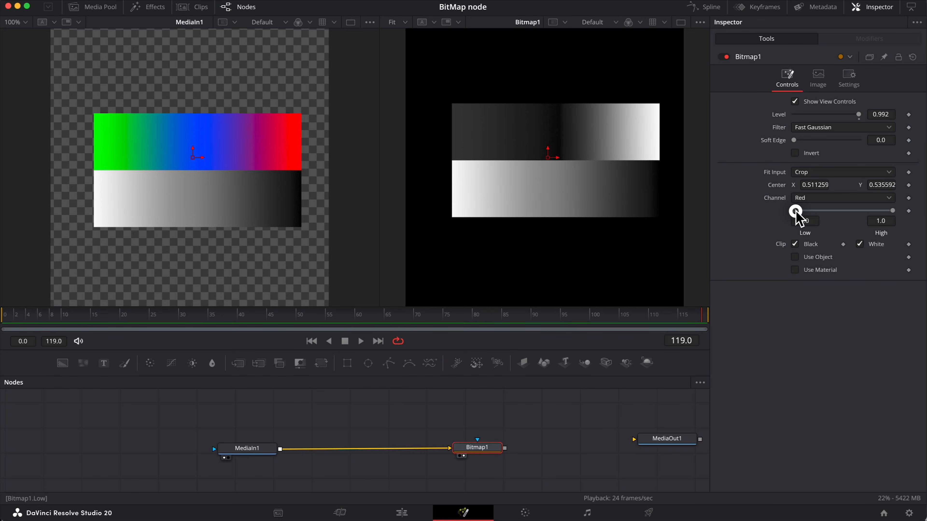
Test the Red channel's Low and High range and white clipping on Bitmap1, finishing with High at about 0.894.
{"action": "left_click_drag", "start_coordinate": [796, 213], "coordinate": [816, 211]}
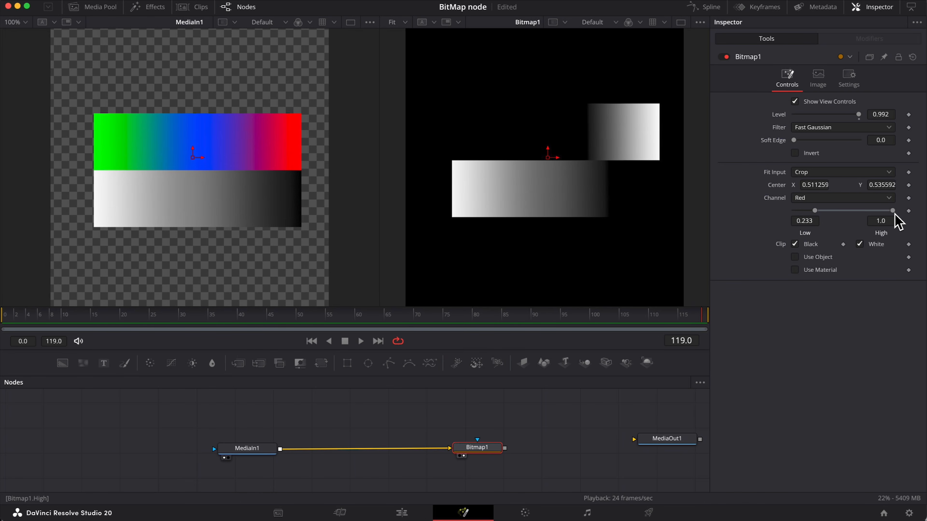
{"action": "left_click_drag", "start_coordinate": [894, 212], "coordinate": [837, 214]}
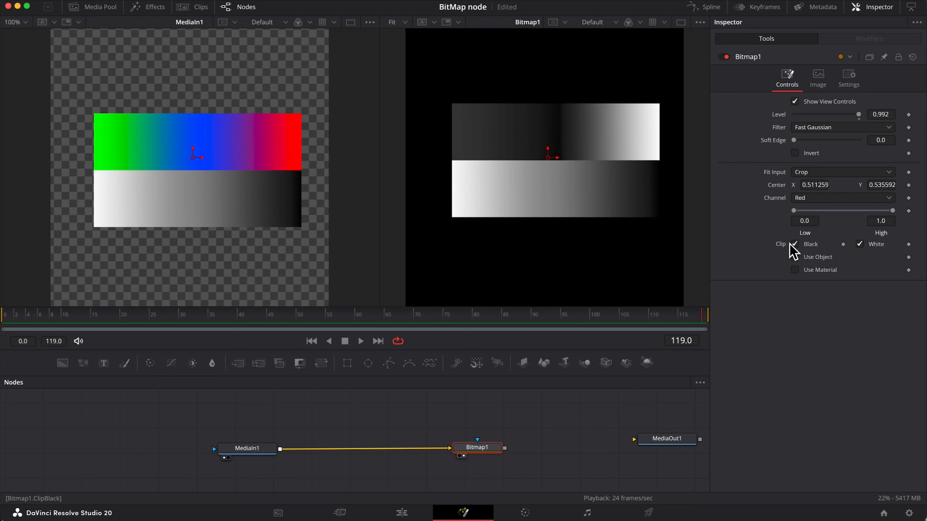
{"action": "left_click_drag", "start_coordinate": [892, 211], "coordinate": [857, 210]}
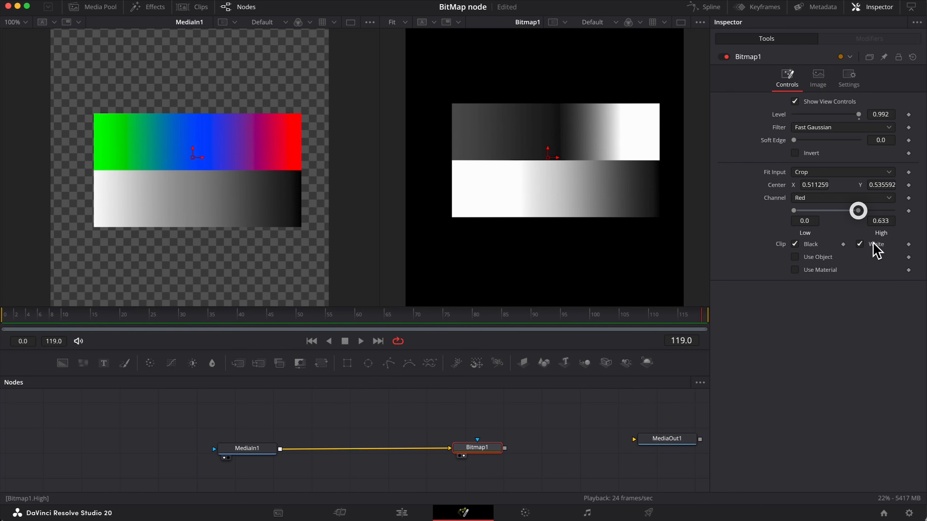
{"action": "left_click", "coordinate": [859, 244]}
{"action": "left_click", "coordinate": [858, 245]}
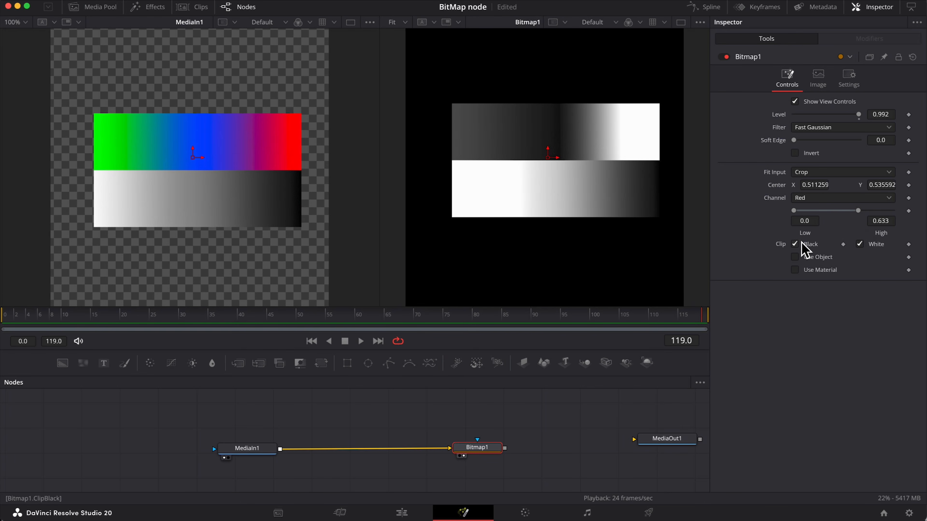
{"action": "left_click_drag", "start_coordinate": [857, 210], "coordinate": [883, 211]}
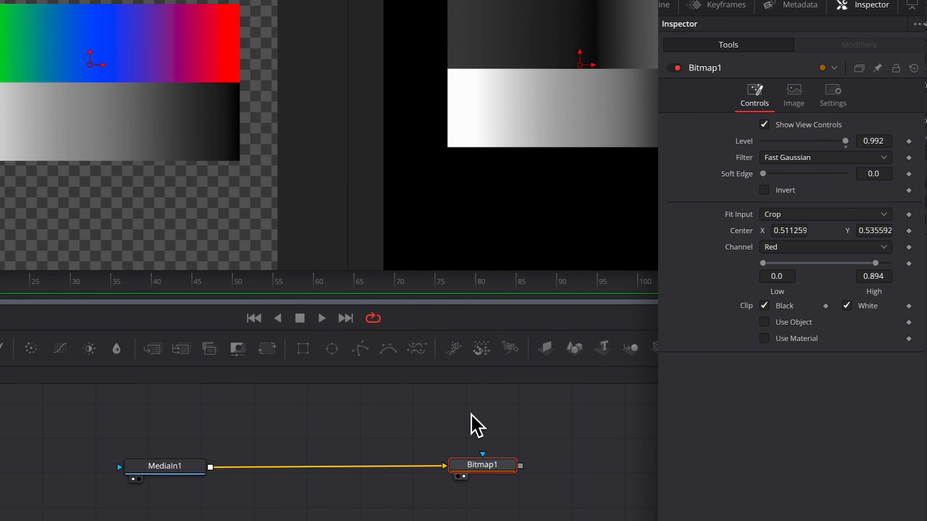
Add a second Bitmap node above Bitmap1 and connect its output to Bitmap1's mask input.
{"action": "left_click", "coordinate": [483, 405]}
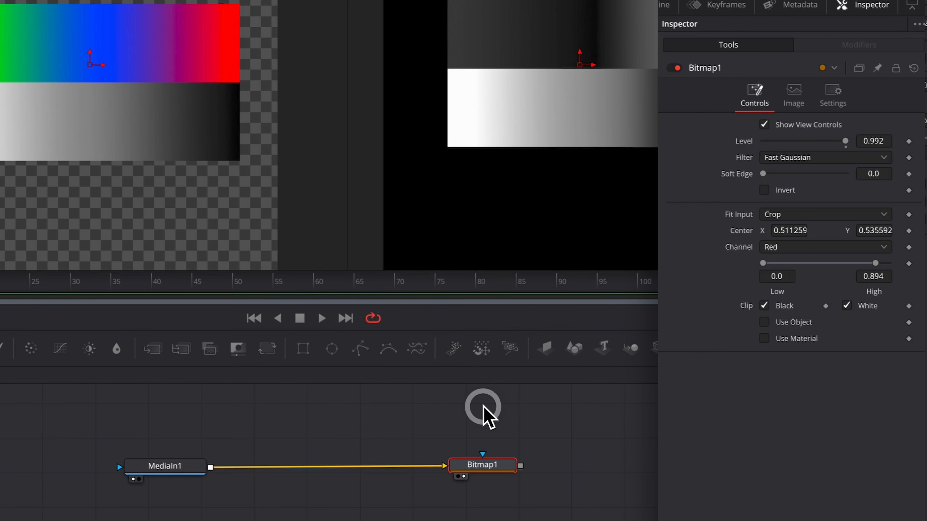
{"action": "key", "text": "shift+space"}
{"action": "type", "text": "bitmap"}
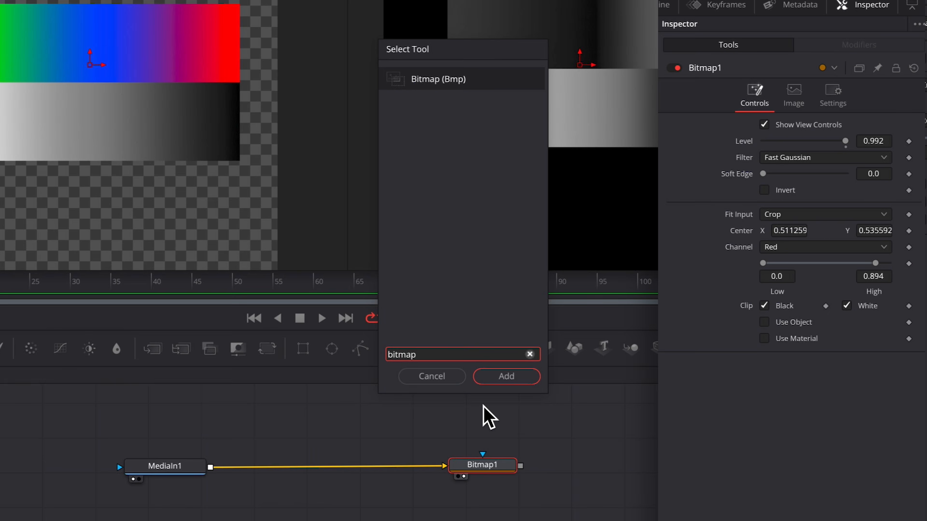
{"action": "key", "text": "Return"}
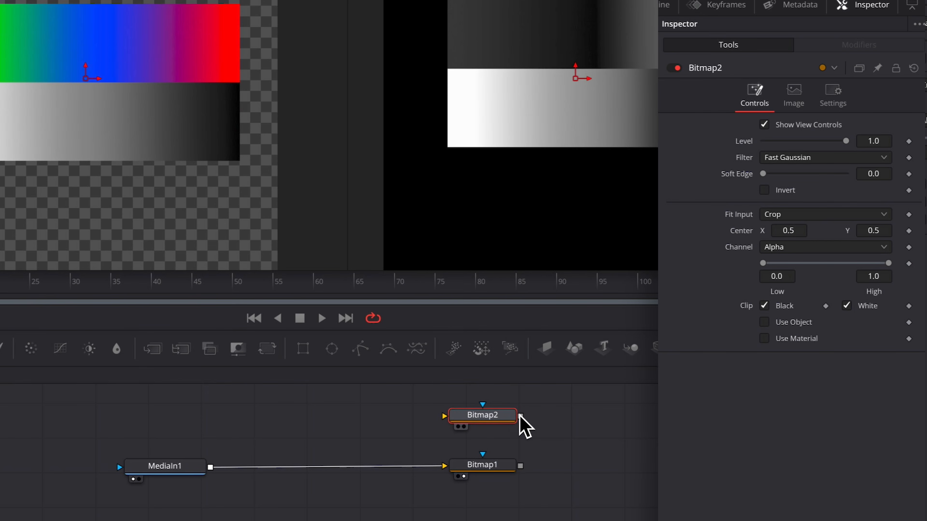
{"action": "left_click_drag", "start_coordinate": [519, 416], "coordinate": [489, 480]}
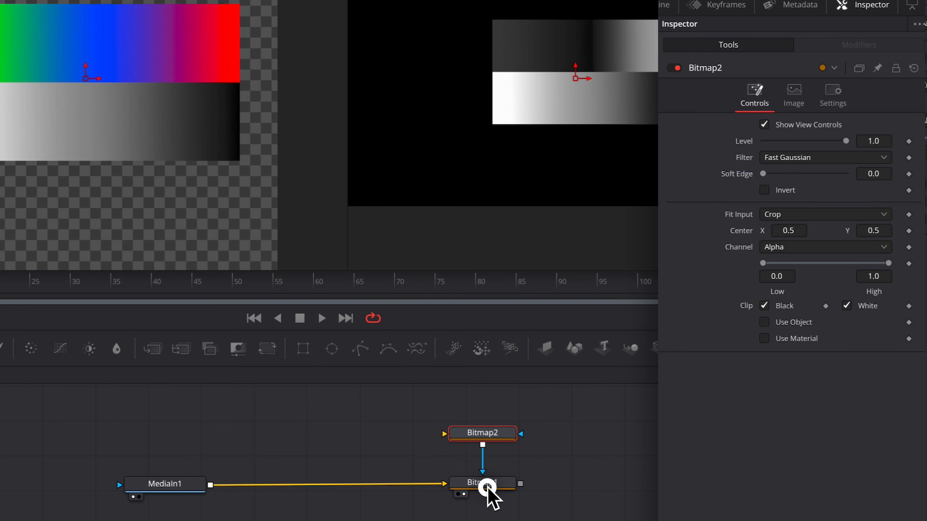
Select Bitmap1, nudge it below Bitmap2, and open its Paint Mode options.
{"action": "left_click", "coordinate": [482, 486]}
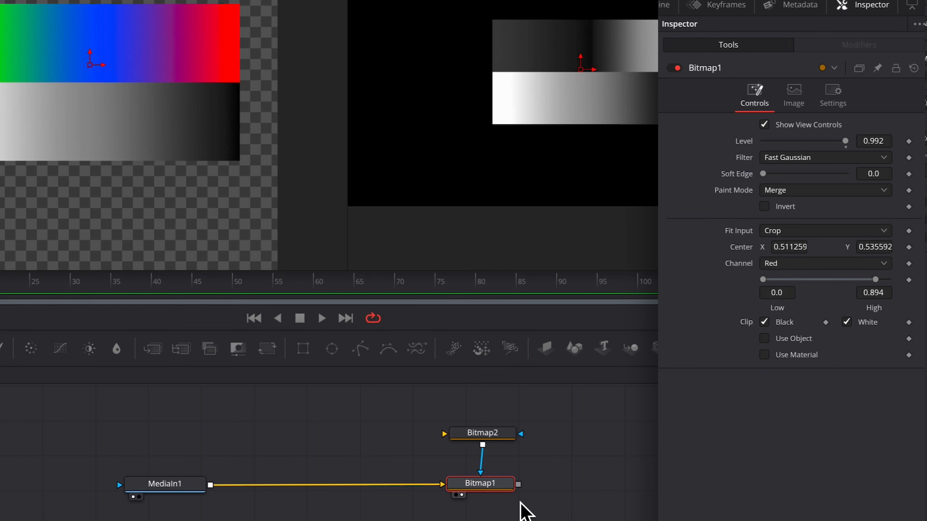
{"action": "left_click", "coordinate": [502, 484]}
{"action": "left_click_drag", "start_coordinate": [502, 483], "coordinate": [494, 481]}
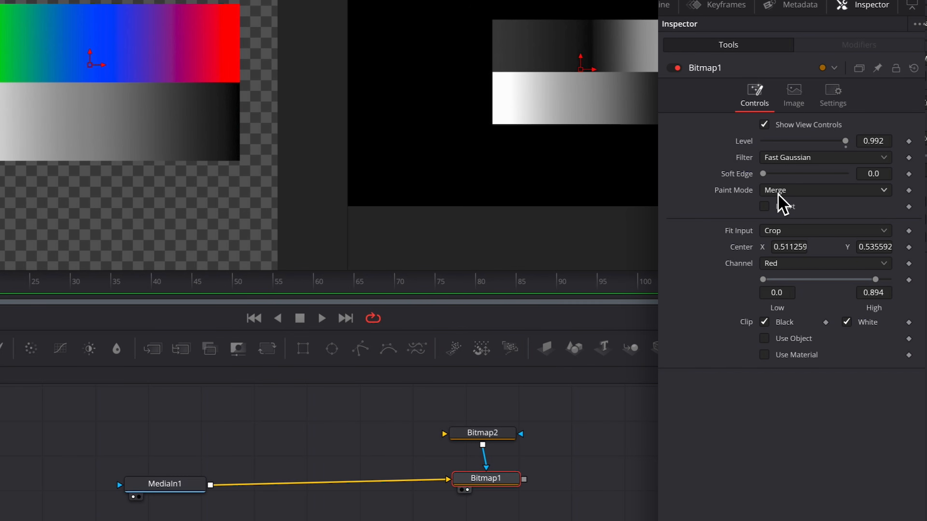
{"action": "left_click", "coordinate": [783, 190]}
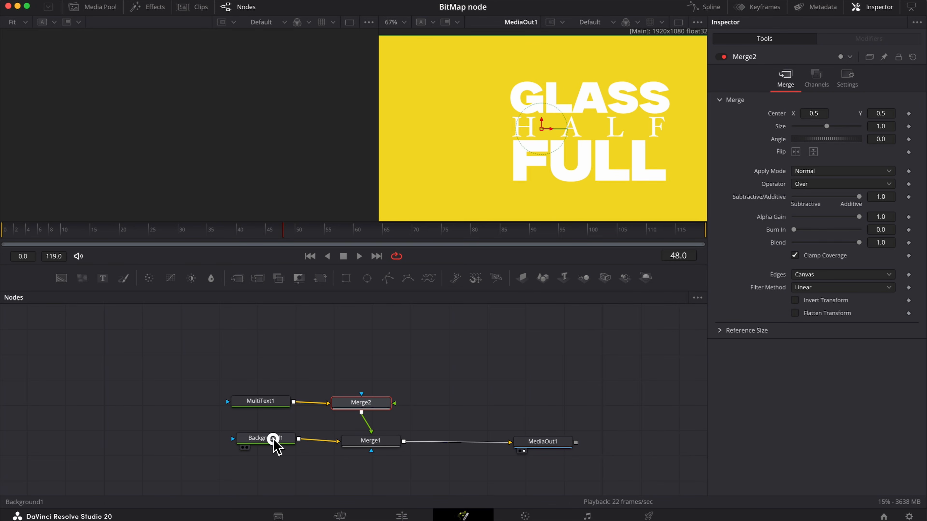
Align the MultiText1, Background1 and Merge2 nodes with Merge1, and shift all four down in the node graph.
{"action": "left_click_drag", "start_coordinate": [269, 440], "coordinate": [259, 444]}
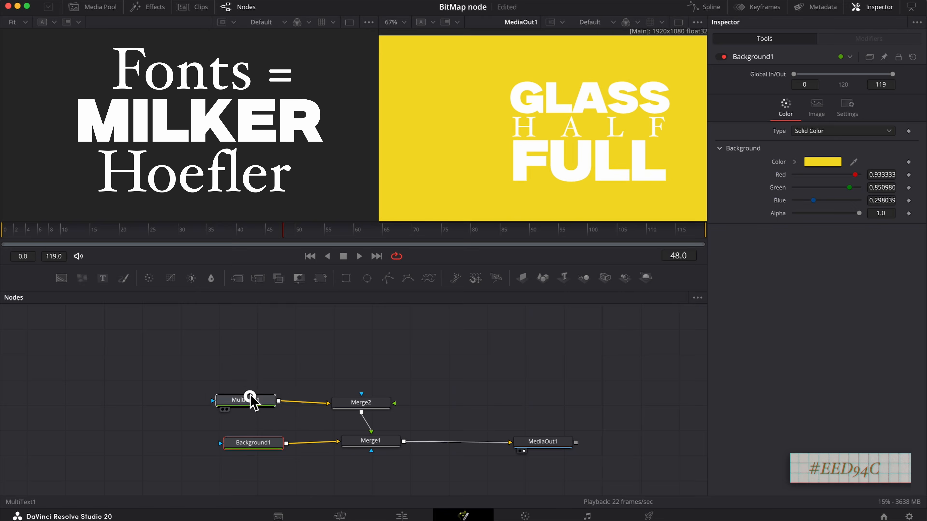
{"action": "left_click_drag", "start_coordinate": [266, 404], "coordinate": [258, 409]}
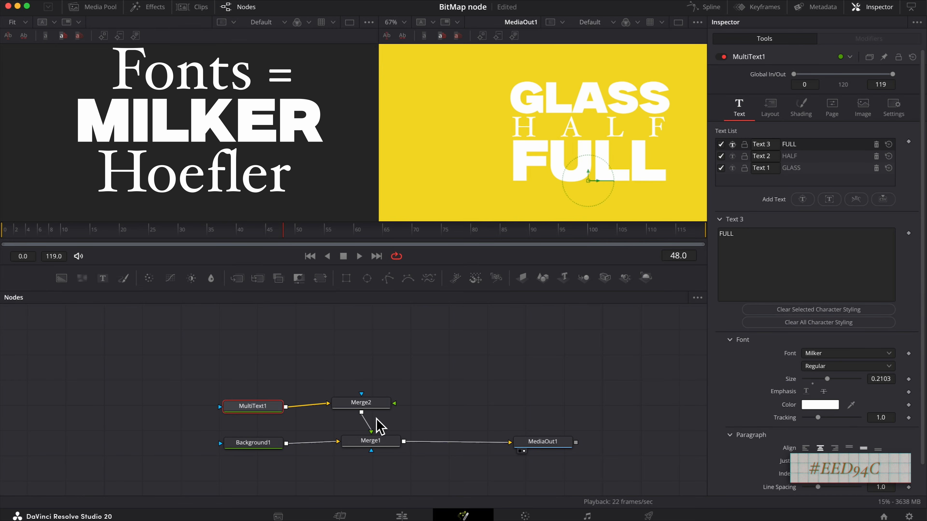
{"action": "left_click_drag", "start_coordinate": [379, 406], "coordinate": [385, 410]}
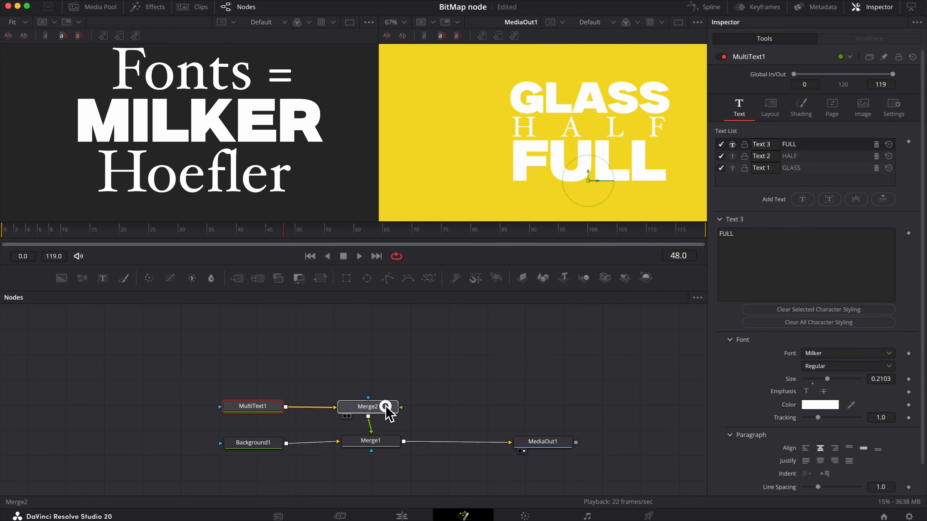
{"action": "left_click", "coordinate": [541, 443]}
{"action": "left_click_drag", "start_coordinate": [413, 367], "coordinate": [204, 481]}
{"action": "left_click_drag", "start_coordinate": [364, 450], "coordinate": [363, 458]}
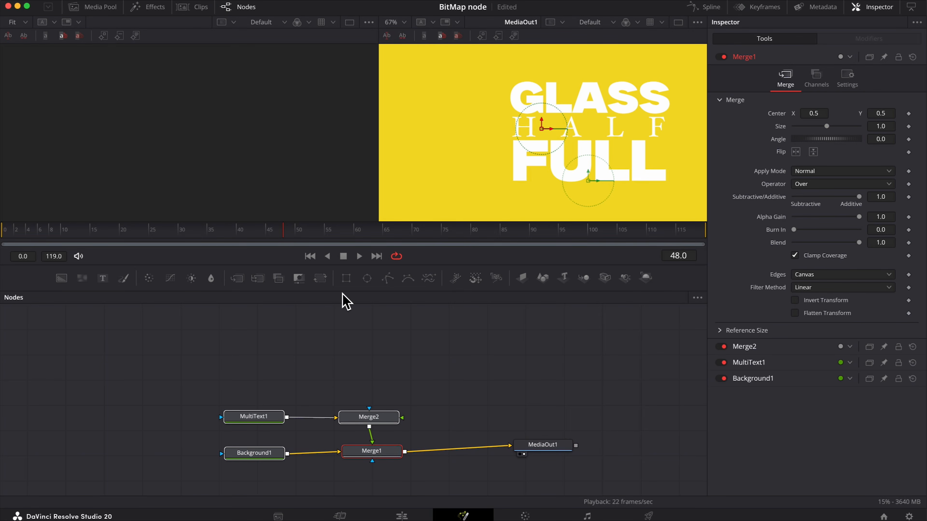
Add an Ellipse mask and a new Background node above MultiText1 in the node graph.
{"action": "left_click_drag", "start_coordinate": [368, 283], "coordinate": [250, 318]}
{"action": "left_click_drag", "start_coordinate": [62, 278], "coordinate": [250, 359]}
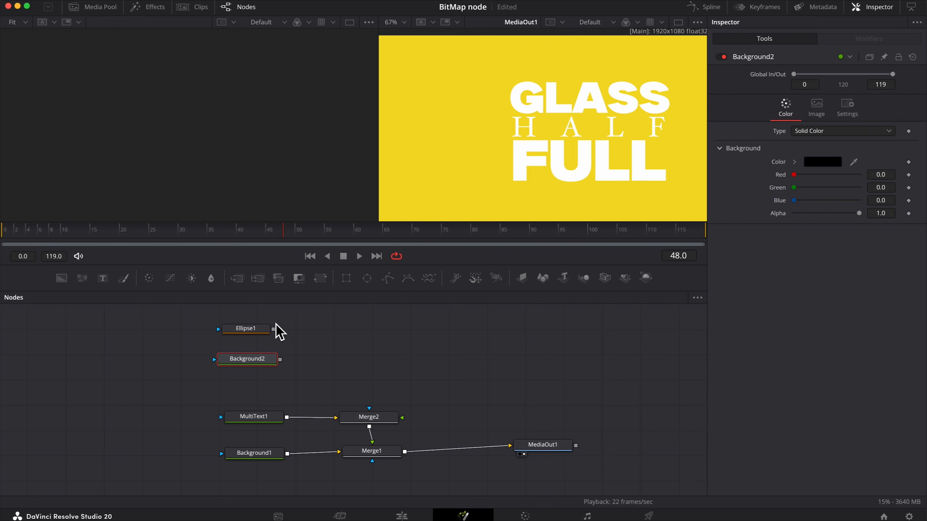
Mask Background2 with Ellipse1, show it in the first viewer, and set its colour to hex ffffff.
{"action": "left_click_drag", "start_coordinate": [273, 330], "coordinate": [214, 359]}
{"action": "left_click", "coordinate": [224, 368]}
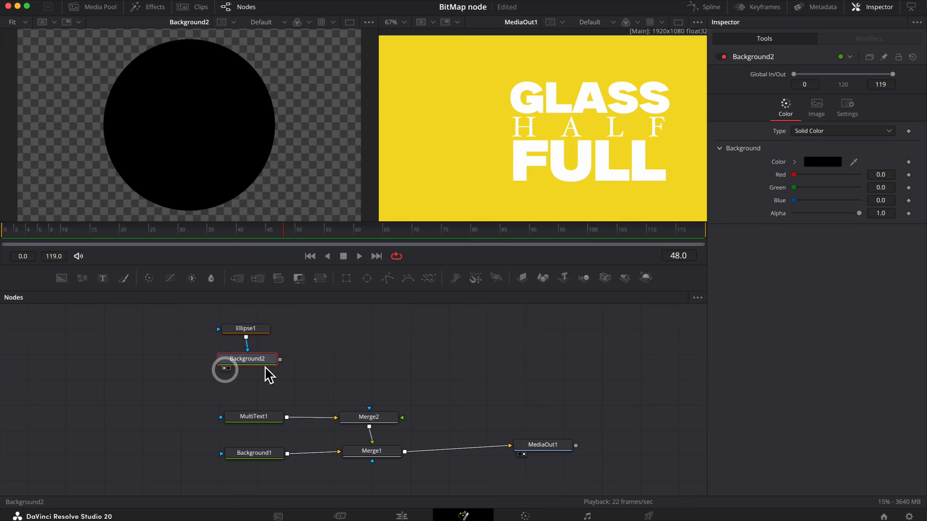
{"action": "left_click", "coordinate": [822, 162]}
{"action": "double_click", "coordinate": [671, 221]}
{"action": "type", "text": "ffffff"}
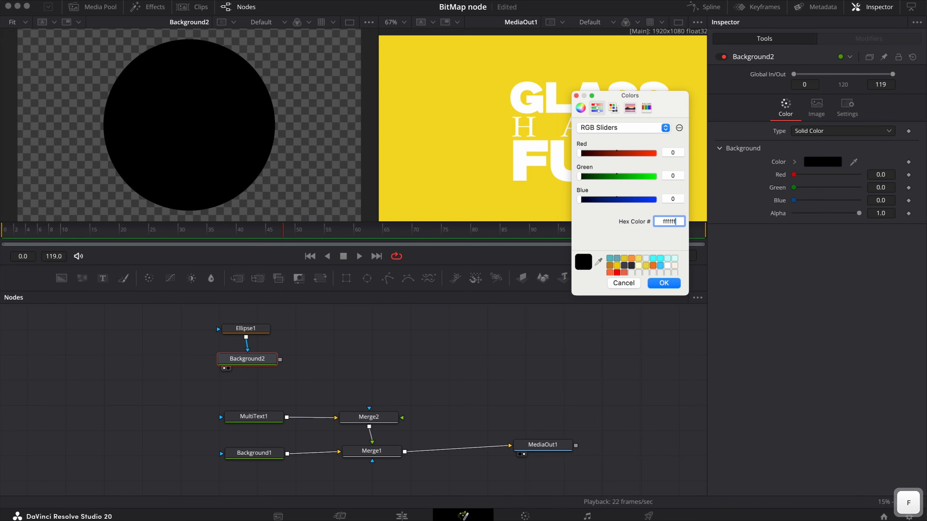
{"action": "key", "text": "Return"}
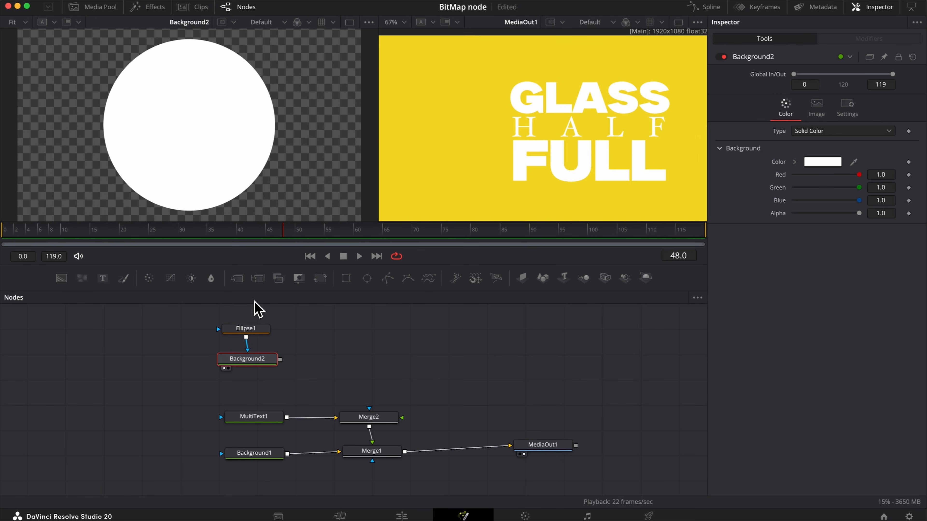
Add a MultiMerge node above Merge2, feed Background2 into it, and connect its output to Merge2.
{"action": "left_click_drag", "start_coordinate": [259, 285], "coordinate": [367, 367]}
{"action": "left_click_drag", "start_coordinate": [279, 360], "coordinate": [336, 367]}
{"action": "left_click_drag", "start_coordinate": [401, 366], "coordinate": [403, 418]}
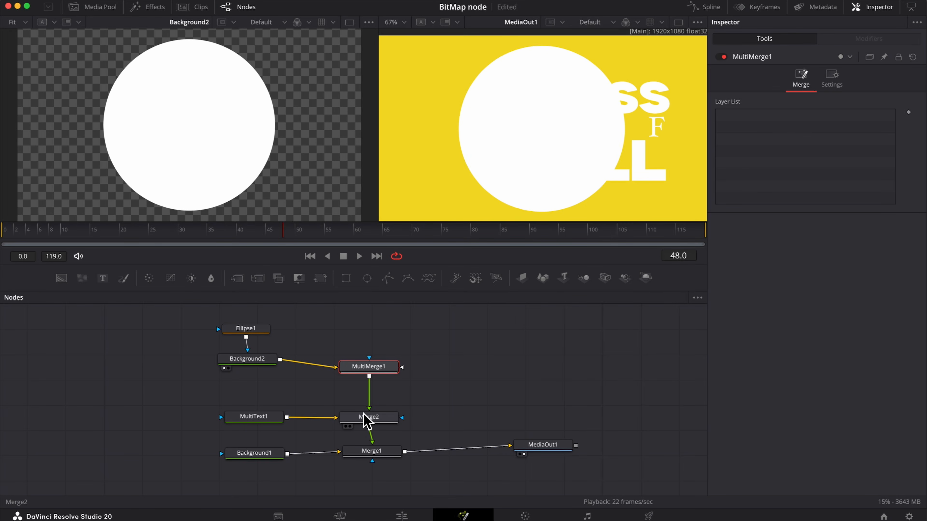
Flatten Ellipse1 to about 0.205 wide and 0.043 high and place its centre near 0.27, 0.71 as the glass rim.
{"action": "left_click", "coordinate": [240, 330]}
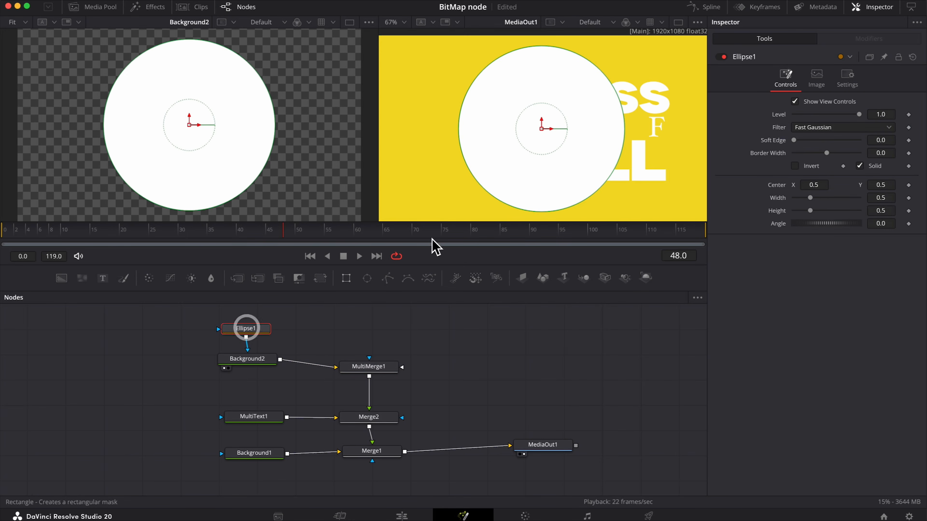
{"action": "left_click_drag", "start_coordinate": [624, 130], "coordinate": [592, 129]}
{"action": "left_click_drag", "start_coordinate": [544, 48], "coordinate": [464, 96]}
Chain a copy of Ellipse1 between Ellipse1 and Background2, and move it down as a narrower glass base near 0.275, 0.263.
{"action": "left_click", "coordinate": [248, 330]}
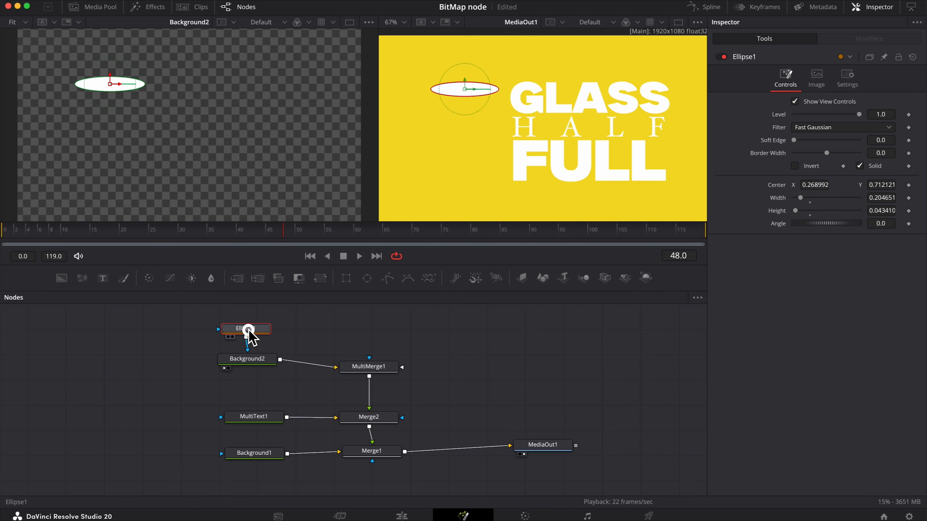
{"action": "scroll", "coordinate": [365, 352], "scroll_direction": "up", "scroll_amount": 2}
{"action": "key", "text": "ctrl+c"}
{"action": "left_click", "coordinate": [289, 355]}
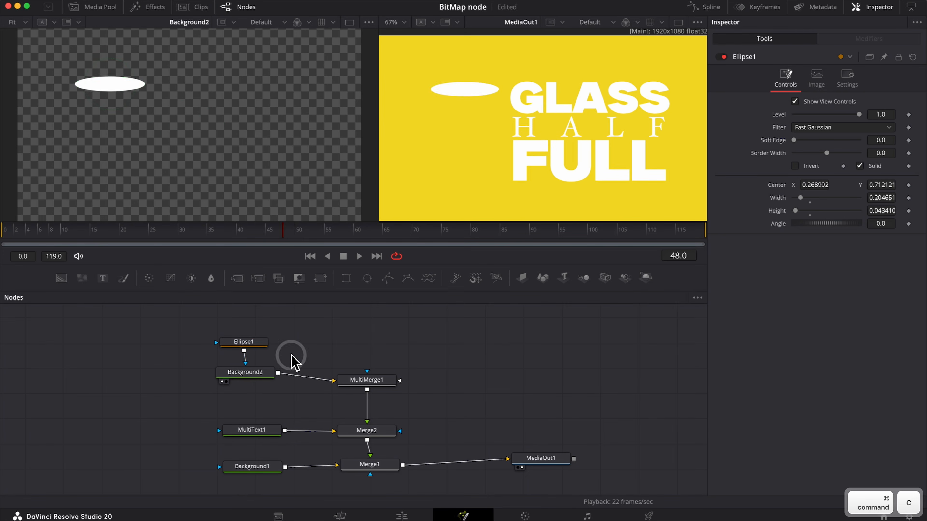
{"action": "key", "text": "ctrl+v"}
{"action": "left_click_drag", "start_coordinate": [303, 360], "coordinate": [213, 379]}
{"action": "left_click_drag", "start_coordinate": [209, 366], "coordinate": [250, 322]}
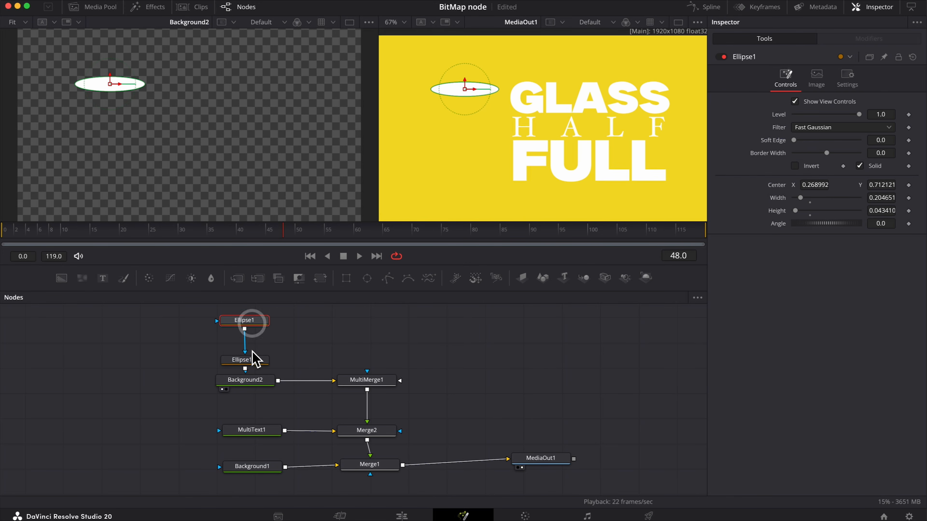
{"action": "left_click_drag", "start_coordinate": [252, 359], "coordinate": [252, 350]}
{"action": "left_click_drag", "start_coordinate": [465, 89], "coordinate": [438, 173]}
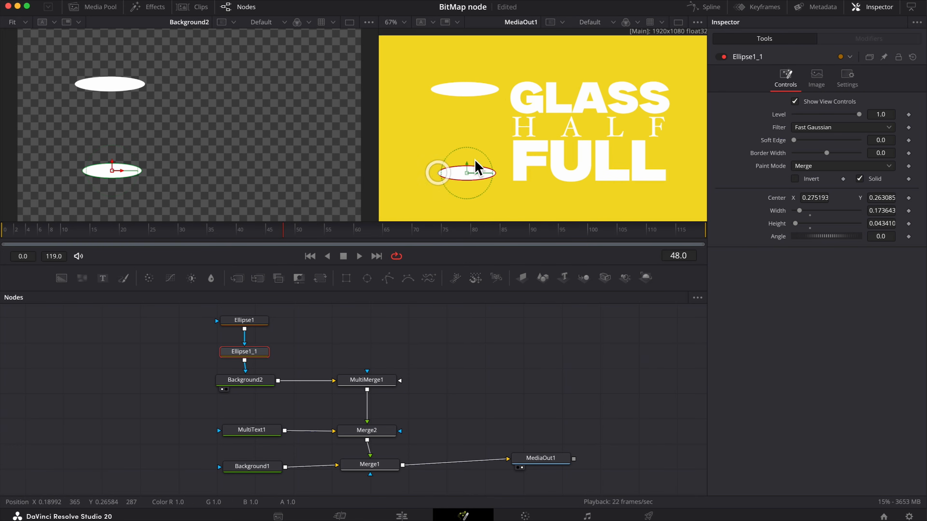
Add a Polygon mask between Ellipse1_1 and Background2, then switch to a single viewer with the image fitted.
{"action": "left_click", "coordinate": [388, 278]}
{"action": "left_click_drag", "start_coordinate": [426, 307], "coordinate": [425, 310]}
{"action": "left_click", "coordinate": [678, 22]}
{"action": "left_click", "coordinate": [27, 23]}
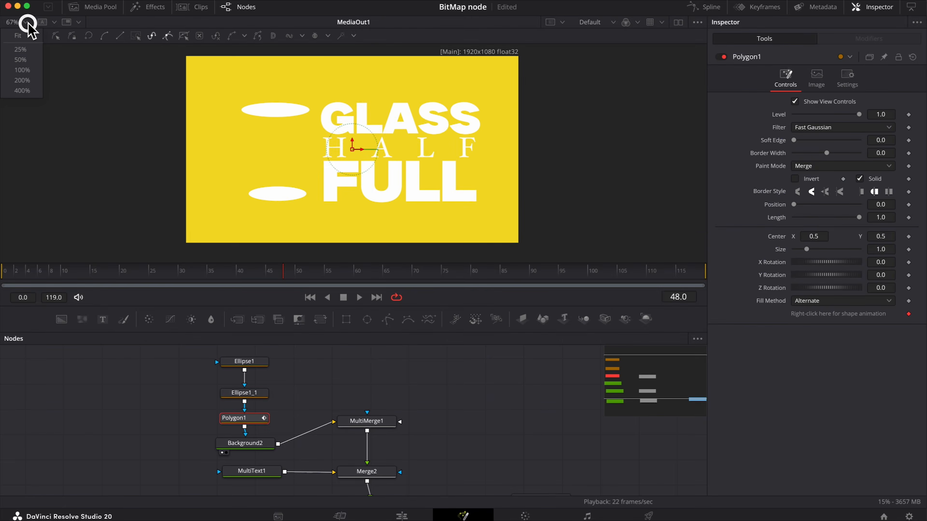
{"action": "left_click", "coordinate": [18, 35]}
Draw a closed four-corner polygon joining the side ends of the rim and base ellipses to form the glass body.
{"action": "left_click", "coordinate": [214, 96]}
{"action": "left_click", "coordinate": [224, 200]}
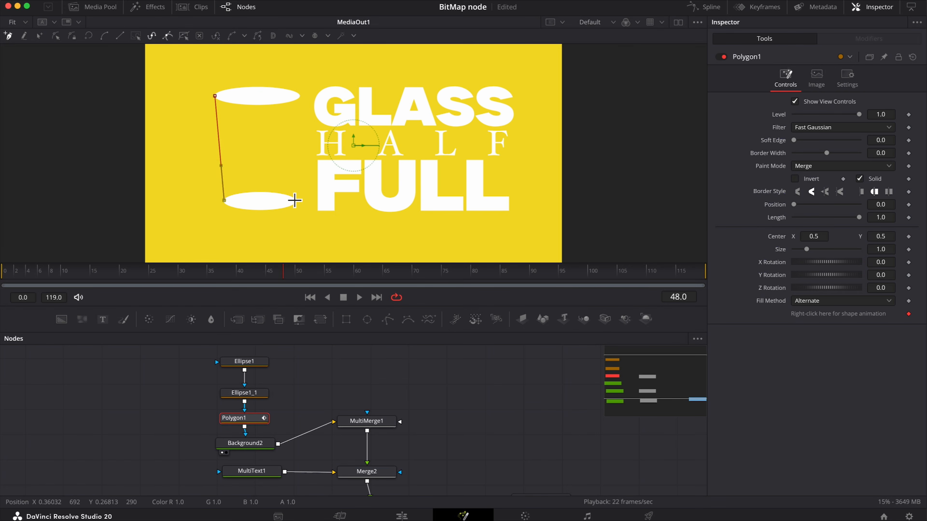
{"action": "left_click", "coordinate": [295, 200]}
{"action": "left_click", "coordinate": [300, 96]}
{"action": "left_click", "coordinate": [215, 97]}
{"action": "left_click", "coordinate": [310, 379]}
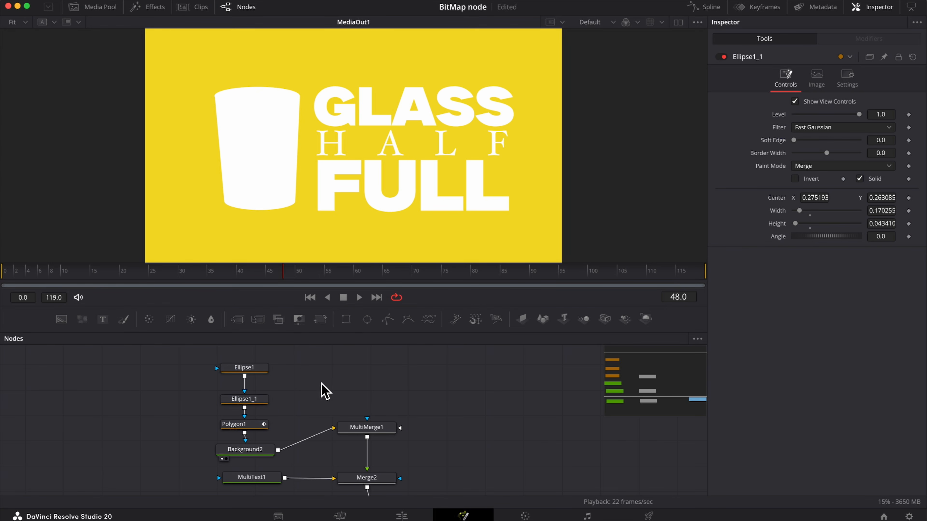
Duplicate Ellipse1 as the mask of a new Background node and connect that background to MultiMerge1.
{"action": "left_click", "coordinate": [250, 368]}
{"action": "key", "text": "super+c"}
{"action": "left_click", "coordinate": [353, 382]}
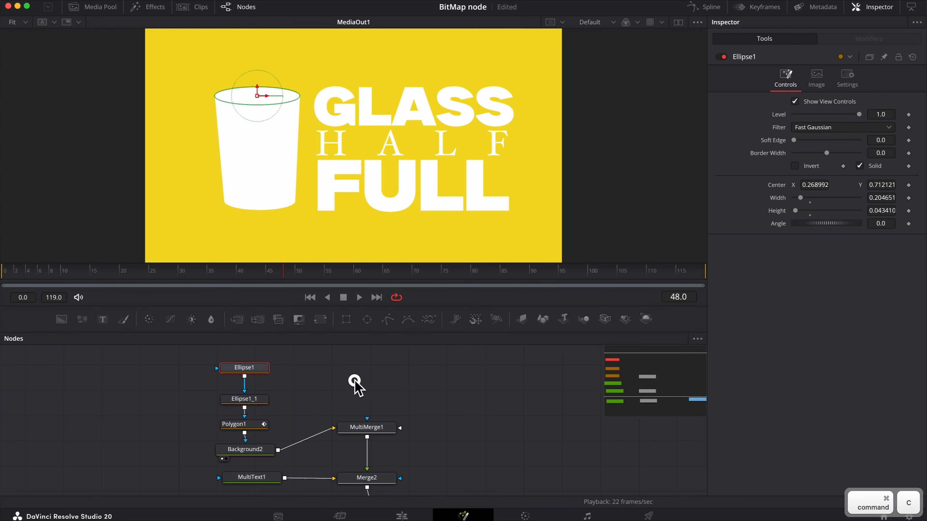
{"action": "key", "text": "super+v"}
{"action": "left_click_drag", "start_coordinate": [360, 383], "coordinate": [340, 360]}
{"action": "left_click_drag", "start_coordinate": [62, 320], "coordinate": [301, 383]}
{"action": "left_click_drag", "start_coordinate": [367, 383], "coordinate": [400, 428]}
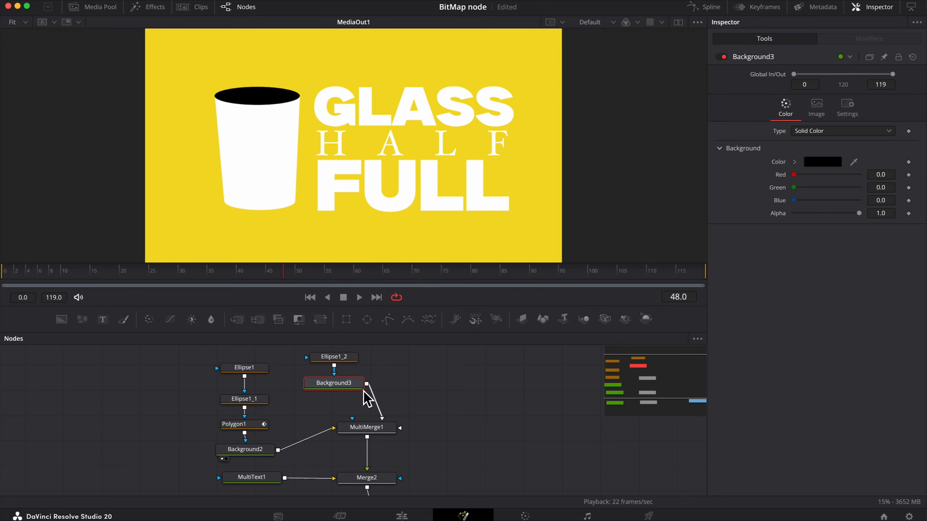
Turn Ellipse1_2 into a thin outline with a border width of 0.003 and Solid disabled.
{"action": "left_click", "coordinate": [336, 357]}
{"action": "left_click", "coordinate": [886, 152]}
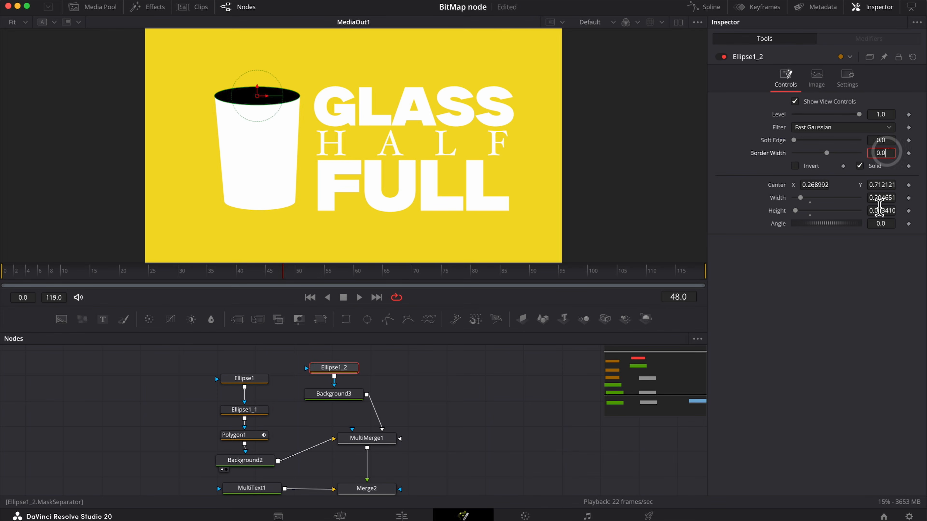
{"action": "type", "text": "03"}
{"action": "key", "text": "Return"}
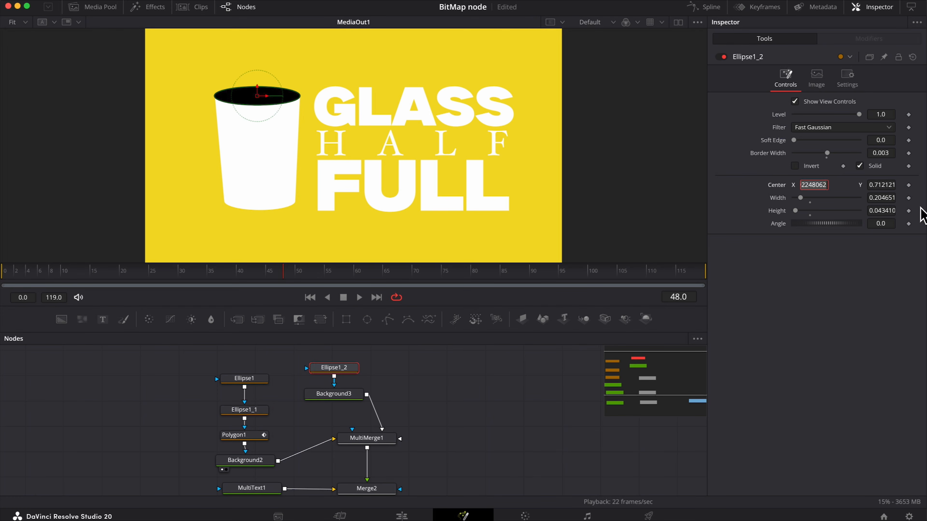
{"action": "left_click", "coordinate": [859, 166]}
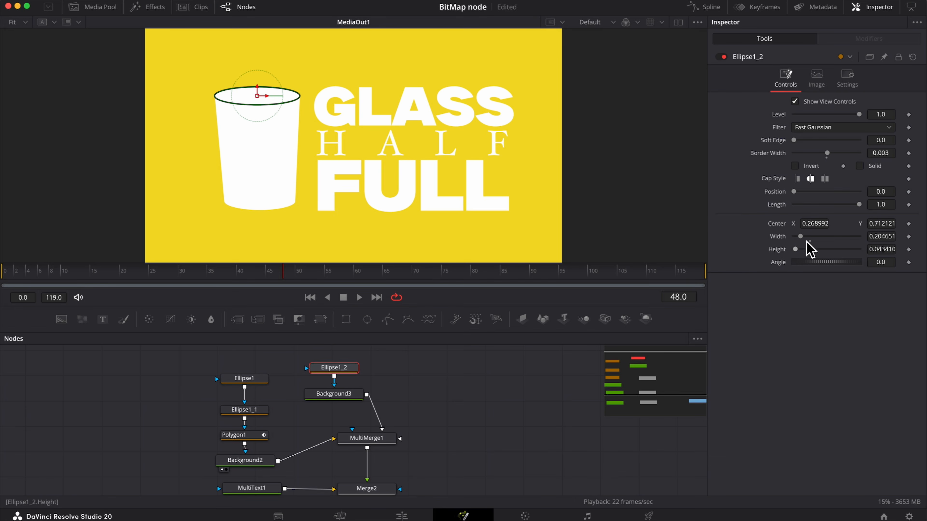
Set Background3's colour to hex A6CEDC and its alpha to 0.89.
{"action": "left_click", "coordinate": [337, 394]}
{"action": "left_click", "coordinate": [822, 162]}
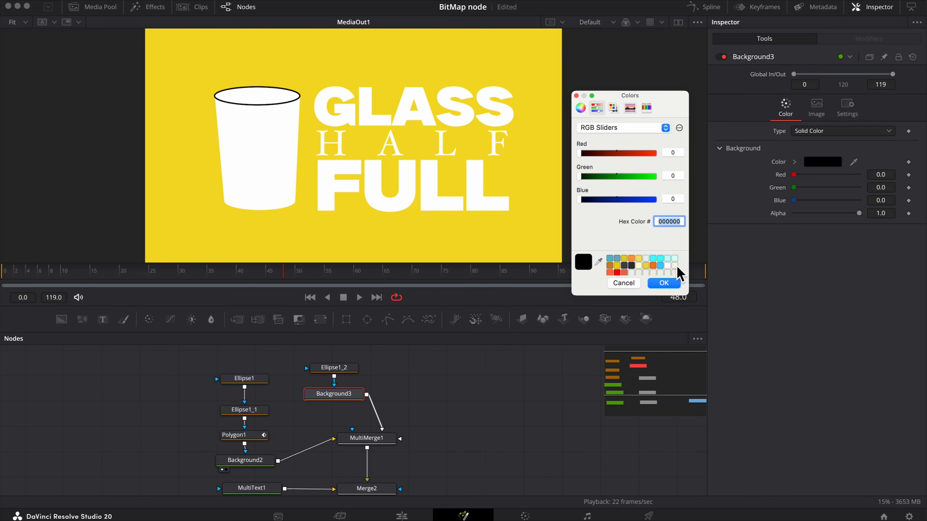
{"action": "left_click", "coordinate": [661, 258]}
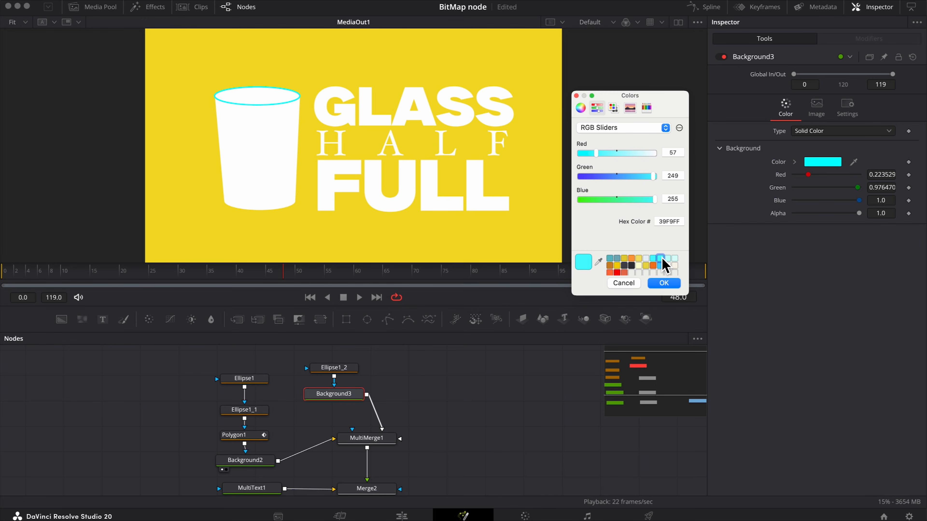
{"action": "double_click", "coordinate": [669, 222]}
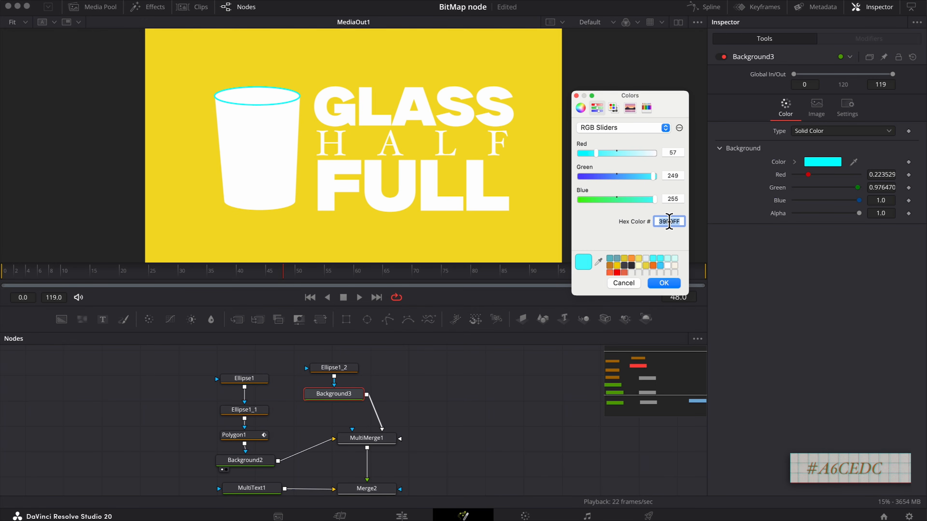
{"action": "type", "text": "A6CEDC"}
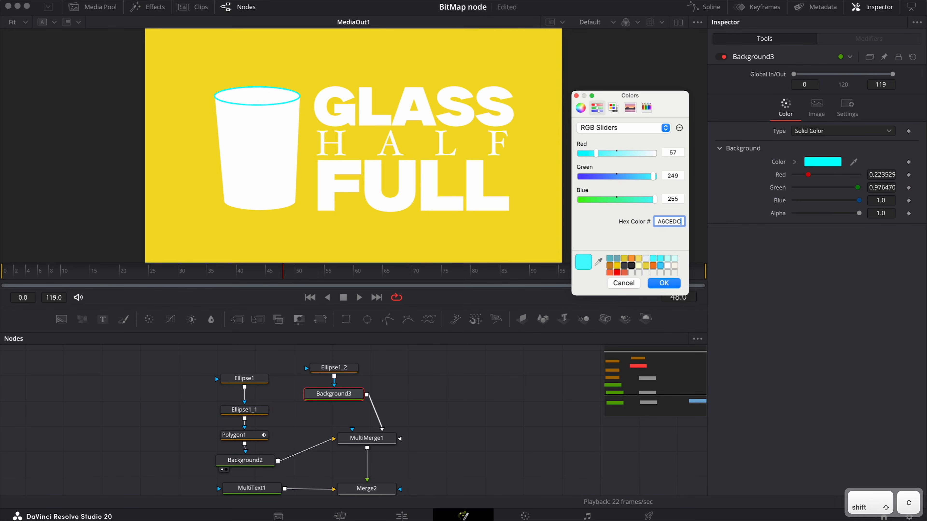
{"action": "key", "text": "Return"}
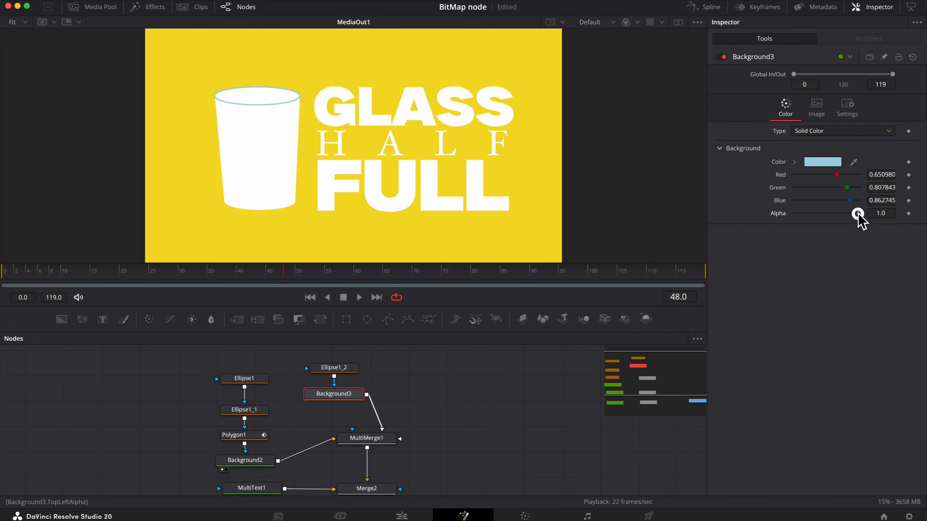
{"action": "left_click_drag", "start_coordinate": [854, 214], "coordinate": [846, 213]}
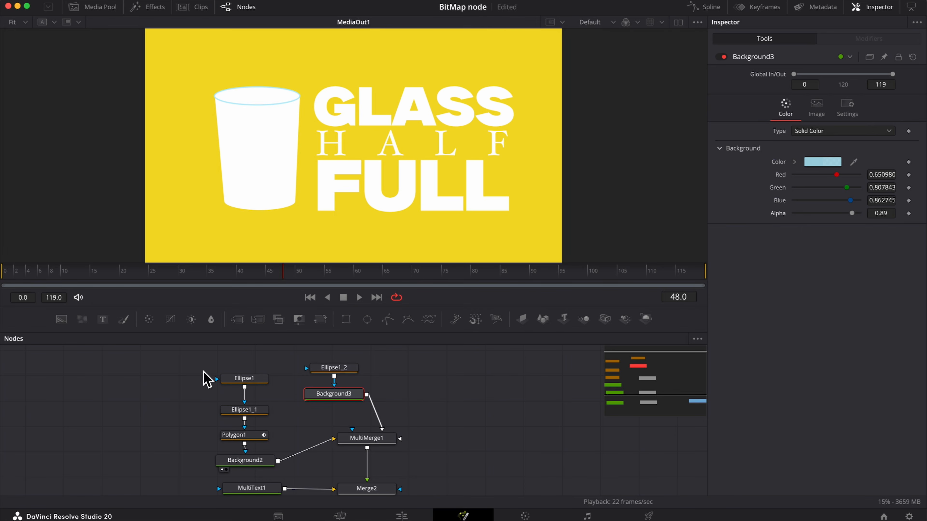
Duplicate Ellipse1_1 as the mask of another new Background node and connect that background to MultiMerge1.
{"action": "left_click", "coordinate": [248, 410]}
{"action": "left_click", "coordinate": [256, 414]}
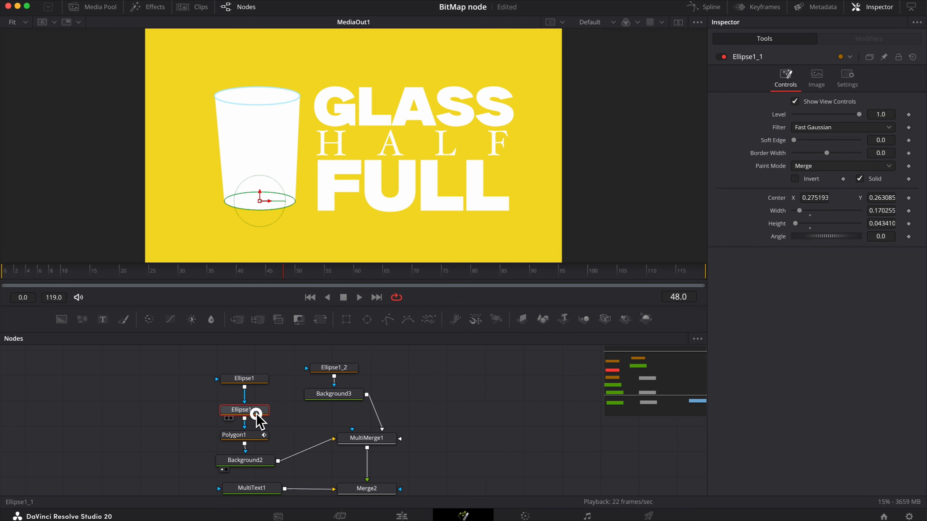
{"action": "key", "text": "ctrl+c"}
{"action": "left_click", "coordinate": [461, 398]}
{"action": "key", "text": "ctrl+v"}
{"action": "left_click_drag", "start_coordinate": [464, 402], "coordinate": [439, 384]}
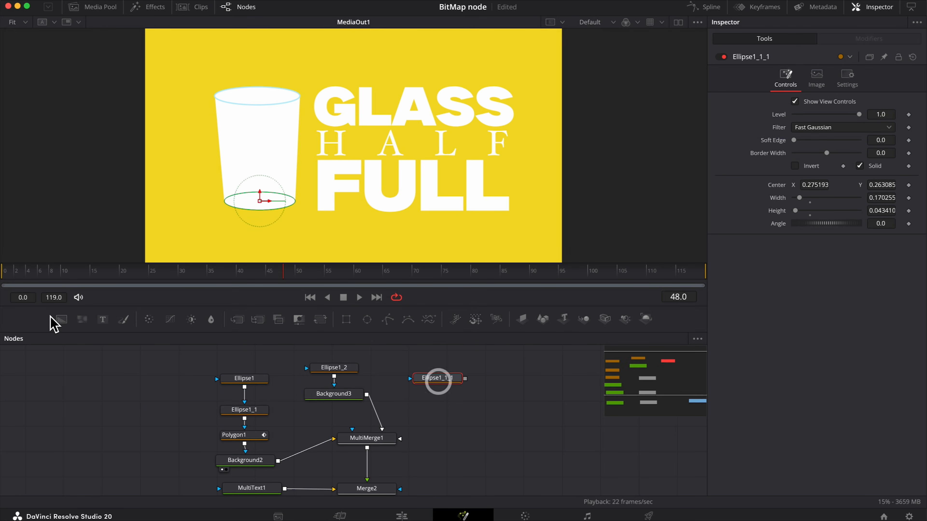
{"action": "left_click_drag", "start_coordinate": [65, 320], "coordinate": [432, 414]}
{"action": "left_click_drag", "start_coordinate": [465, 379], "coordinate": [399, 413]}
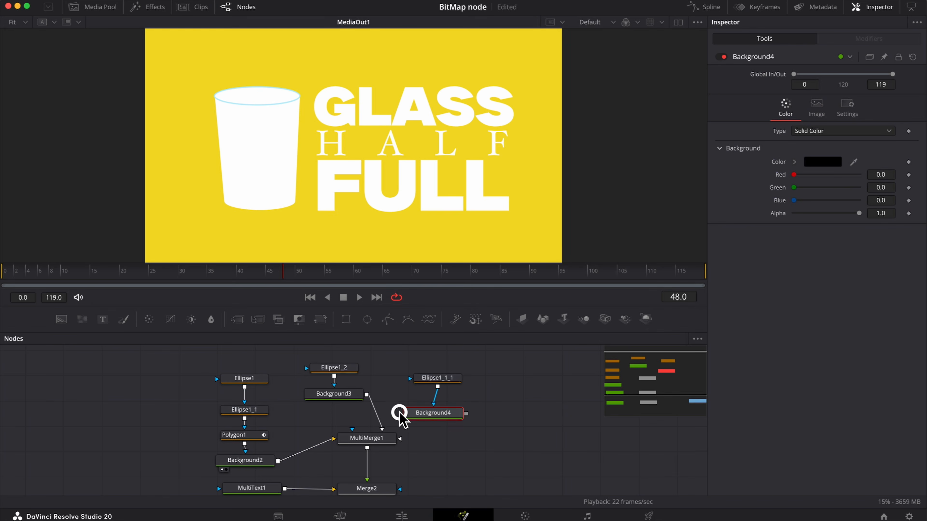
{"action": "left_click_drag", "start_coordinate": [468, 418], "coordinate": [401, 439]}
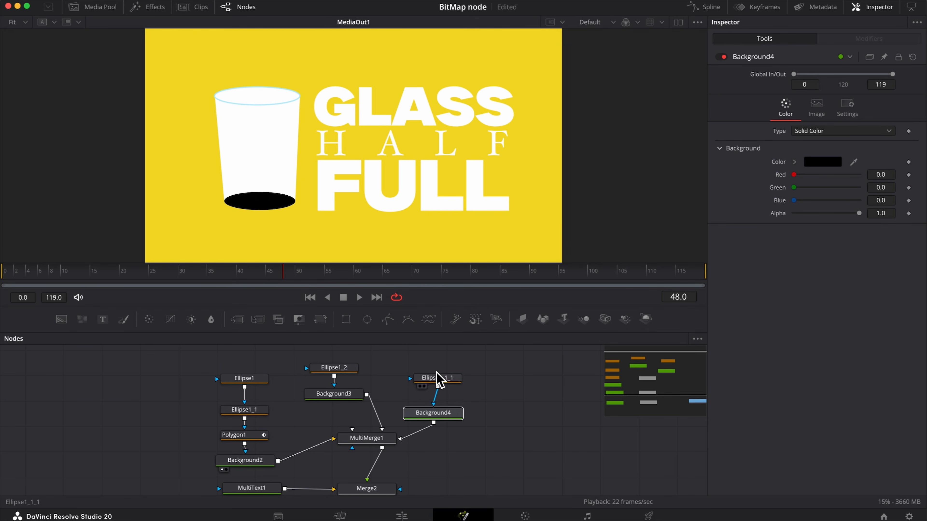
Shrink Ellipse1_1_1 to about 0.151 wide and 0.033 high inside the glass base, with a soft edge of 0.0047.
{"action": "left_click", "coordinate": [439, 380]}
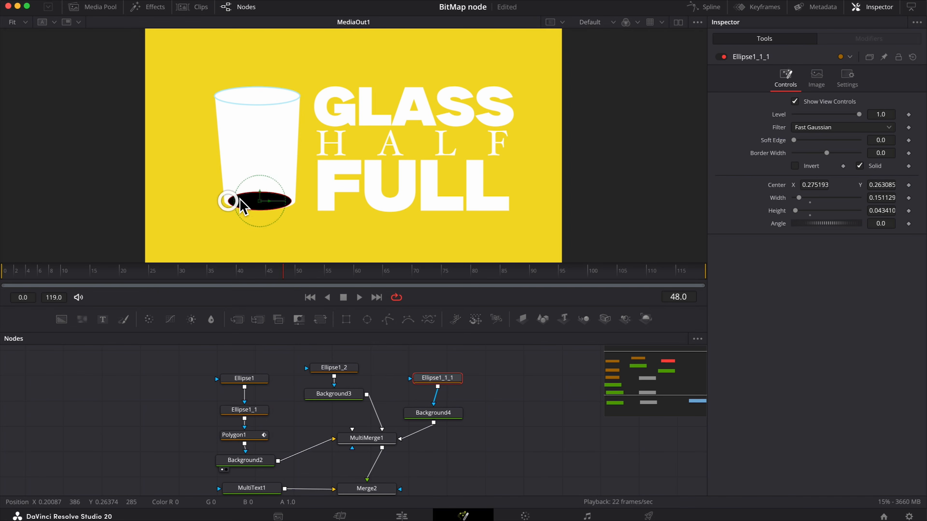
{"action": "left_click_drag", "start_coordinate": [241, 208], "coordinate": [265, 200]}
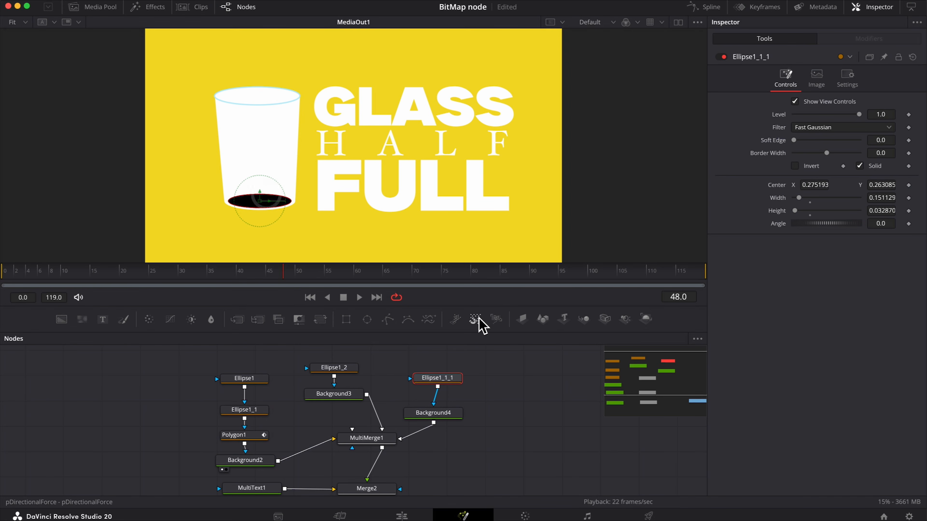
{"action": "left_click", "coordinate": [448, 414]}
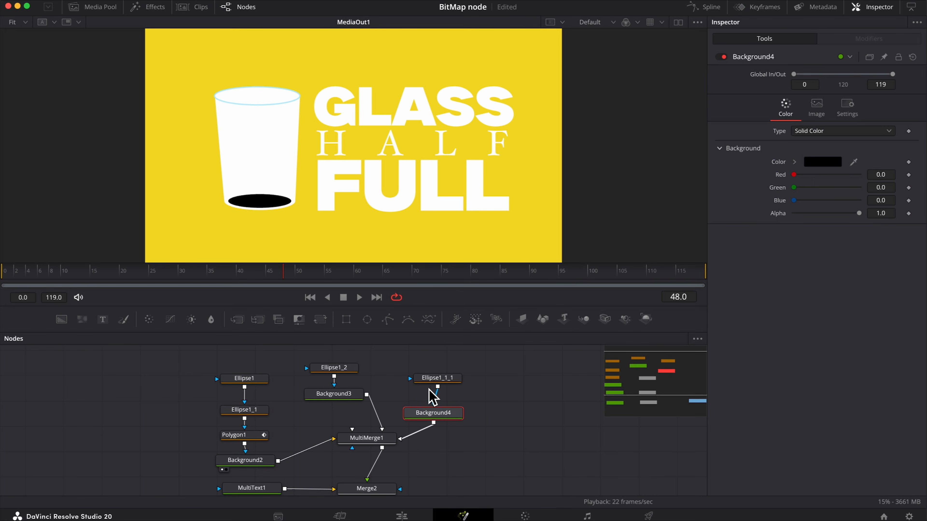
{"action": "left_click", "coordinate": [435, 378]}
{"action": "left_click_drag", "start_coordinate": [793, 141], "coordinate": [796, 143]}
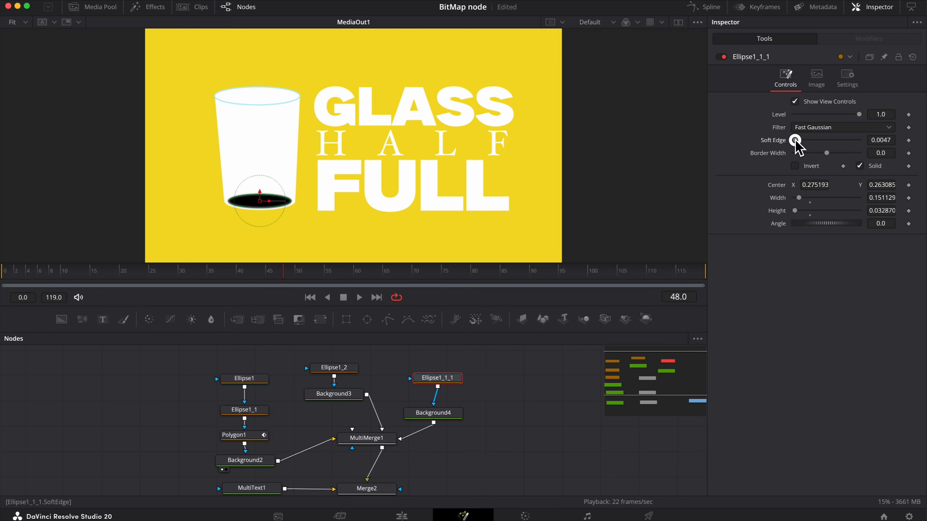
Set Background4's colour to hex C7BA60 and its alpha to 0.803.
{"action": "left_click", "coordinate": [434, 413]}
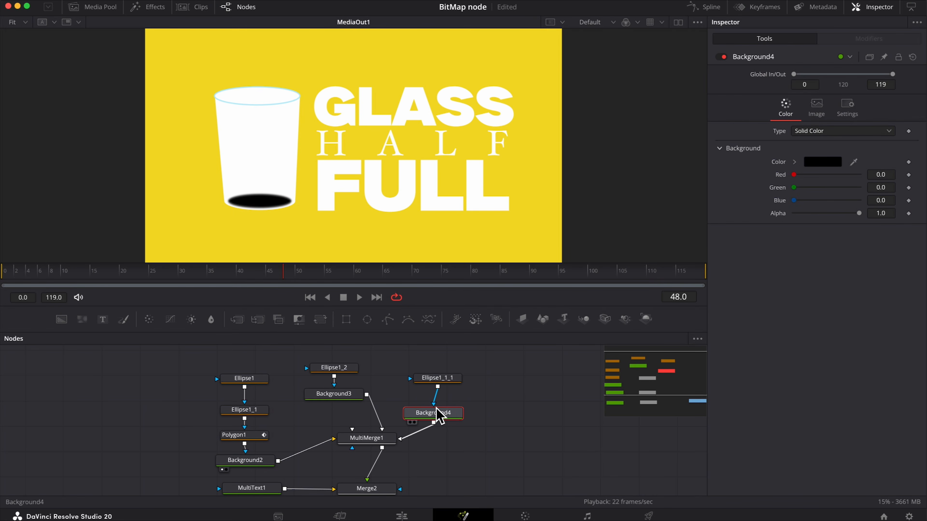
{"action": "left_click", "coordinate": [822, 162]}
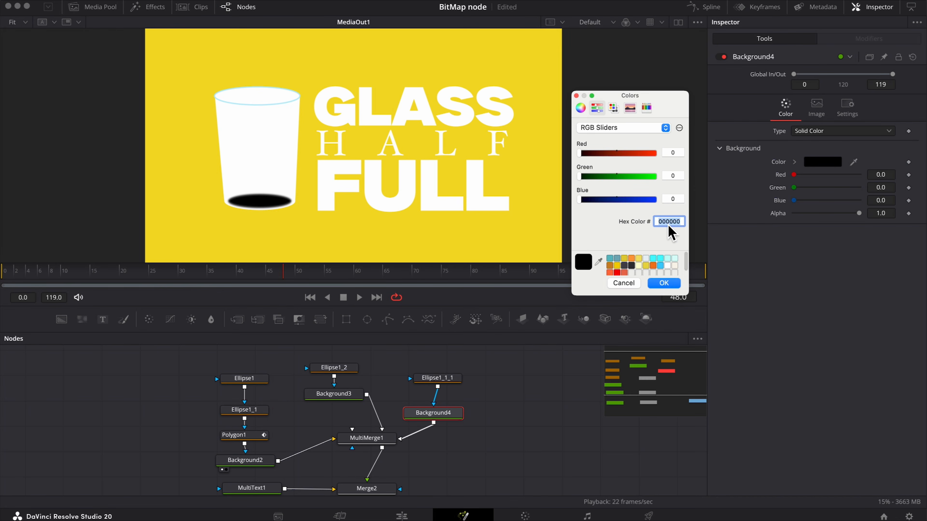
{"action": "type", "text": "C7"}
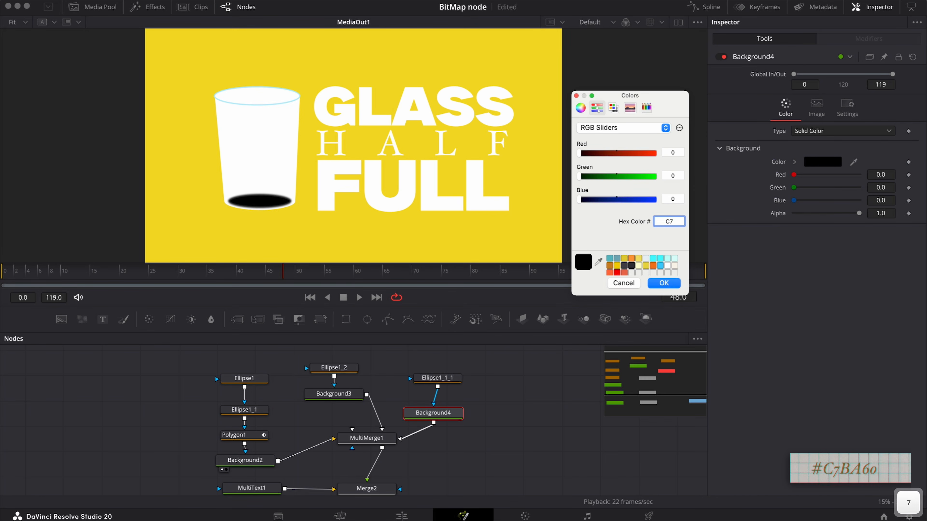
{"action": "type", "text": "BA"}
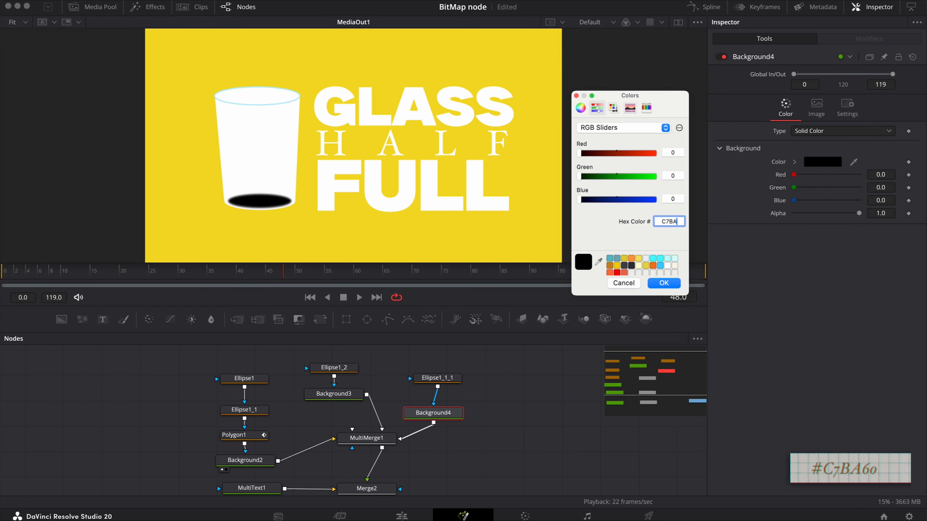
{"action": "type", "text": "647"}
{"action": "type", "text": "0"}
{"action": "key", "text": "Return"}
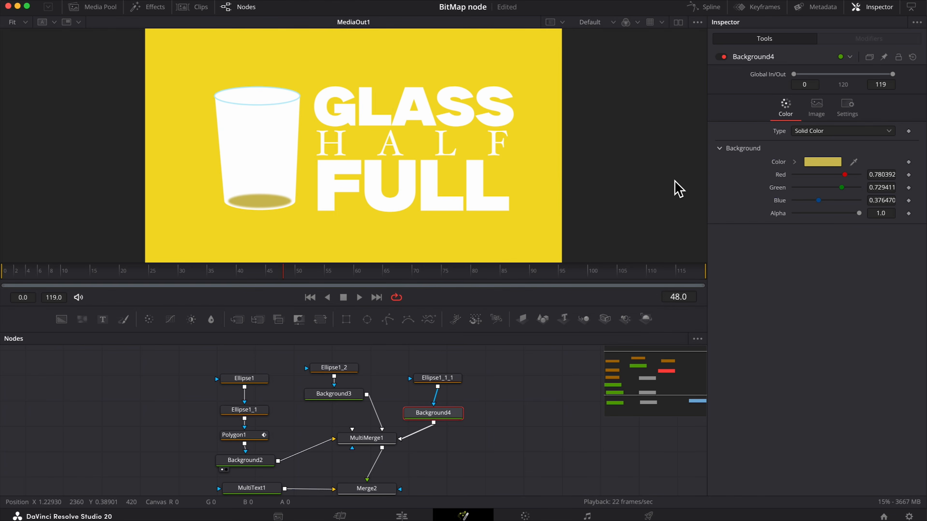
{"action": "left_click_drag", "start_coordinate": [858, 213], "coordinate": [842, 215]}
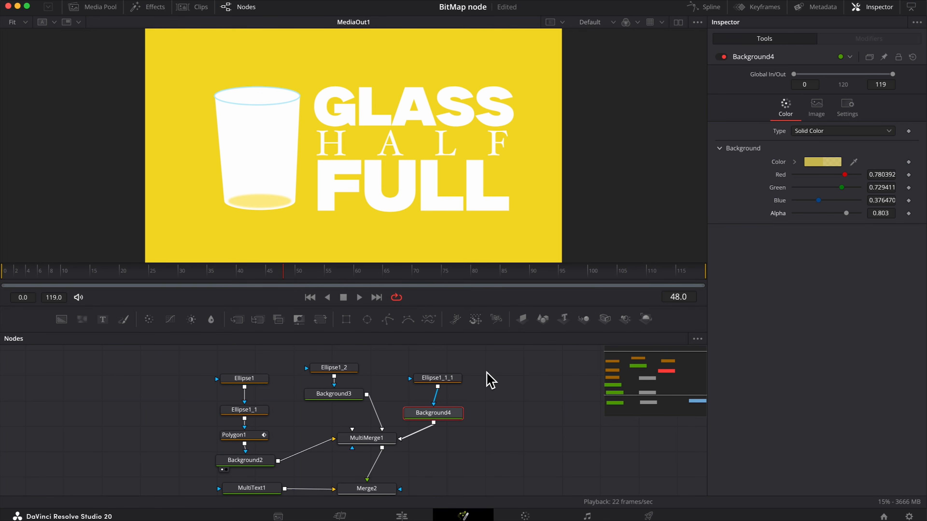
Move MediaOut1 away from Merge1 and add a FastNoise node in the free space, viewed beside the final output in dual viewers.
{"action": "scroll", "coordinate": [489, 393], "scroll_direction": "down", "scroll_amount": 2}
{"action": "left_click_drag", "start_coordinate": [480, 306], "coordinate": [489, 228]}
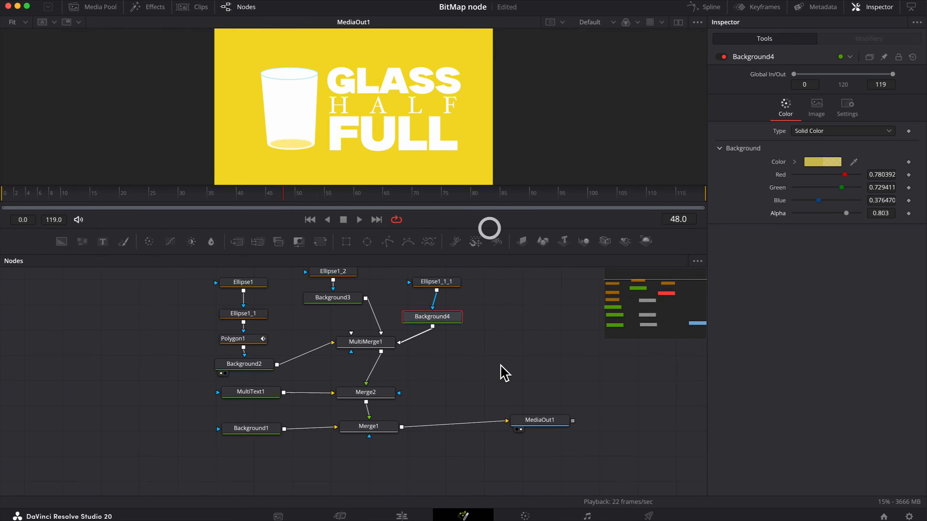
{"action": "scroll", "coordinate": [500, 368], "scroll_direction": "right", "scroll_amount": 8}
{"action": "scroll", "coordinate": [501, 368], "scroll_direction": "up", "scroll_amount": 2}
{"action": "left_click_drag", "start_coordinate": [398, 454], "coordinate": [510, 461]}
{"action": "left_click_drag", "start_coordinate": [82, 242], "coordinate": [548, 337]}
{"action": "left_click", "coordinate": [528, 349]}
{"action": "left_click", "coordinate": [677, 22]}
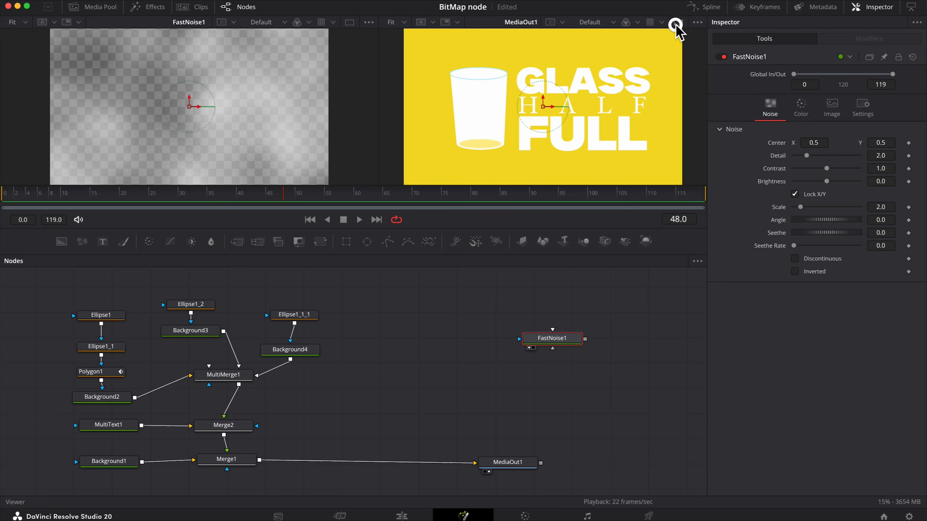
Switch FastNoise1's colour type to Gradient and its gradient type to Linear.
{"action": "left_click", "coordinate": [801, 107]}
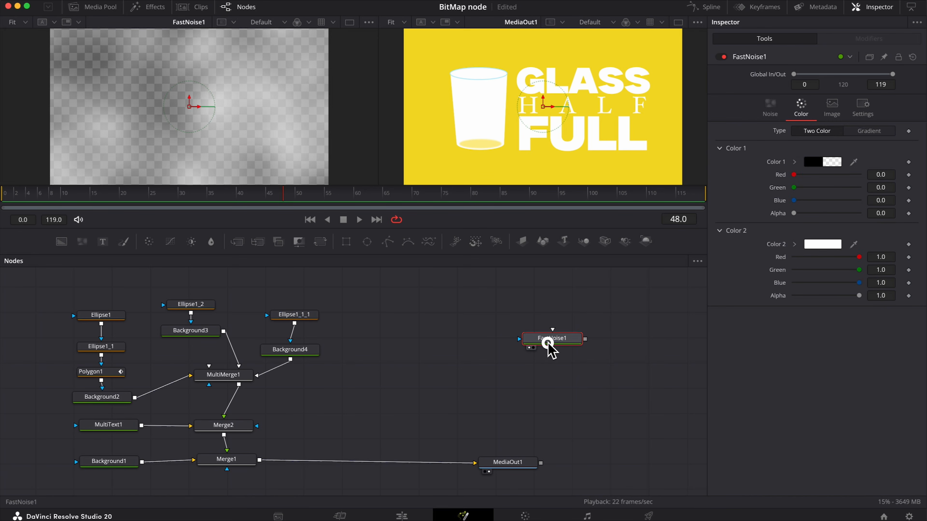
{"action": "left_click_drag", "start_coordinate": [545, 341], "coordinate": [535, 347]}
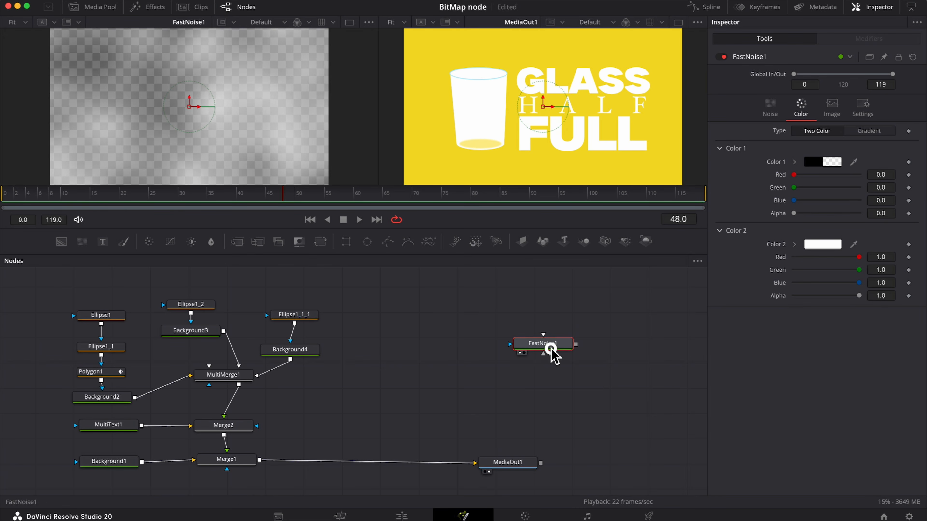
{"action": "left_click_drag", "start_coordinate": [550, 352], "coordinate": [539, 355]}
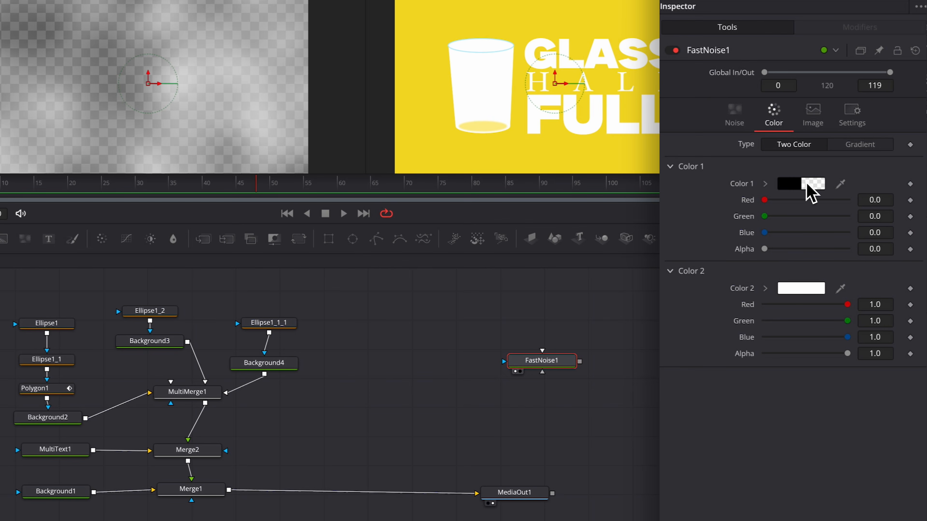
{"action": "left_click", "coordinate": [861, 145]}
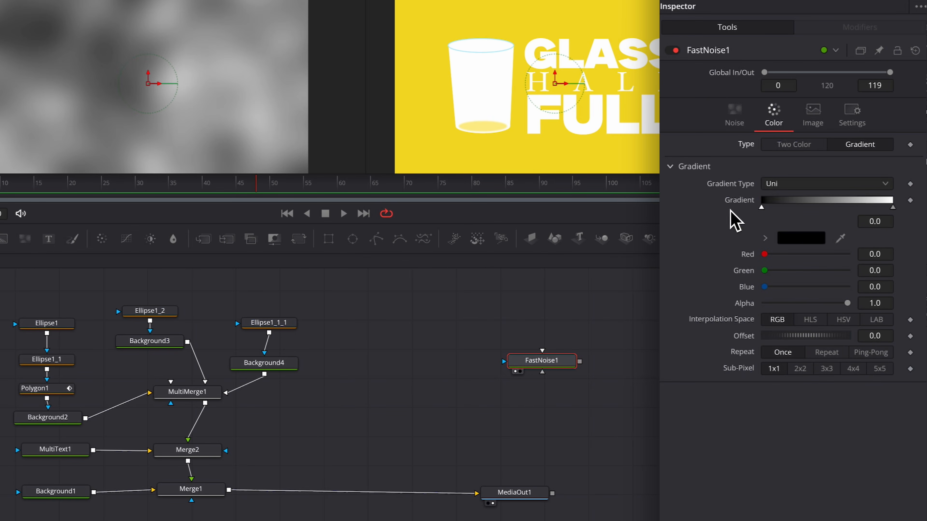
{"action": "left_click", "coordinate": [788, 185]}
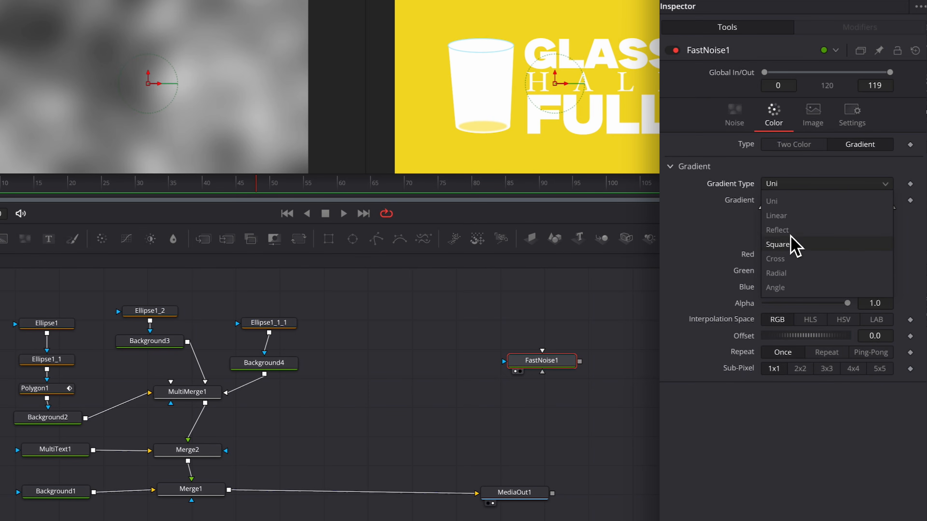
{"action": "left_click", "coordinate": [789, 215]}
Orient the noise gradient vertically, starting at about X 0.533, Y 0.243 and ending at about X 0.534, Y 0.819.
{"action": "left_click_drag", "start_coordinate": [308, 84], "coordinate": [269, 83]}
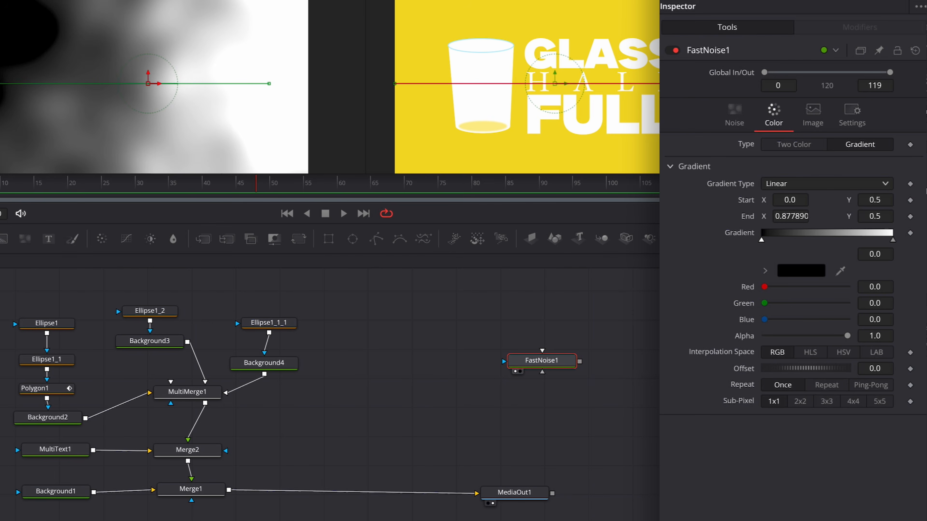
{"action": "left_click_drag", "start_coordinate": [395, 84], "coordinate": [475, 84]}
{"action": "left_click_drag", "start_coordinate": [487, 109], "coordinate": [564, 130]}
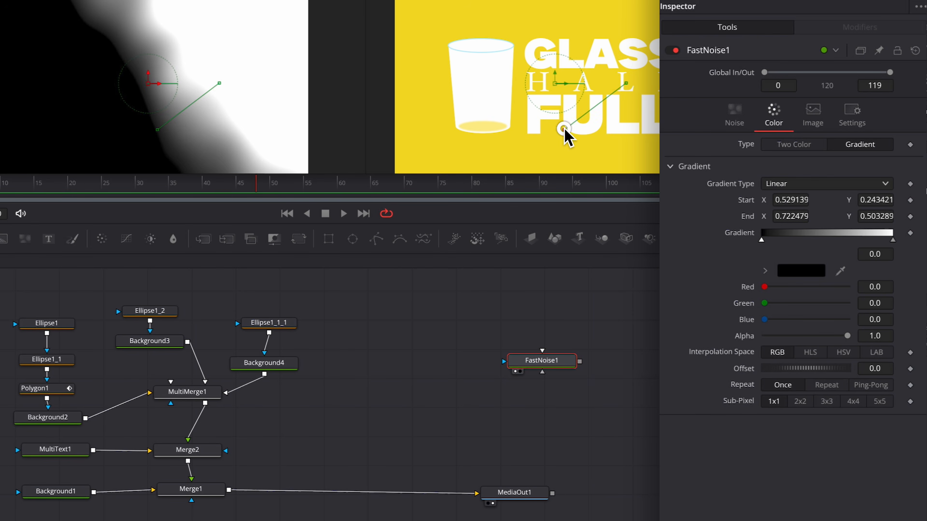
{"action": "left_click_drag", "start_coordinate": [626, 84], "coordinate": [567, 26]}
{"action": "left_click_drag", "start_coordinate": [563, 130], "coordinate": [565, 130]}
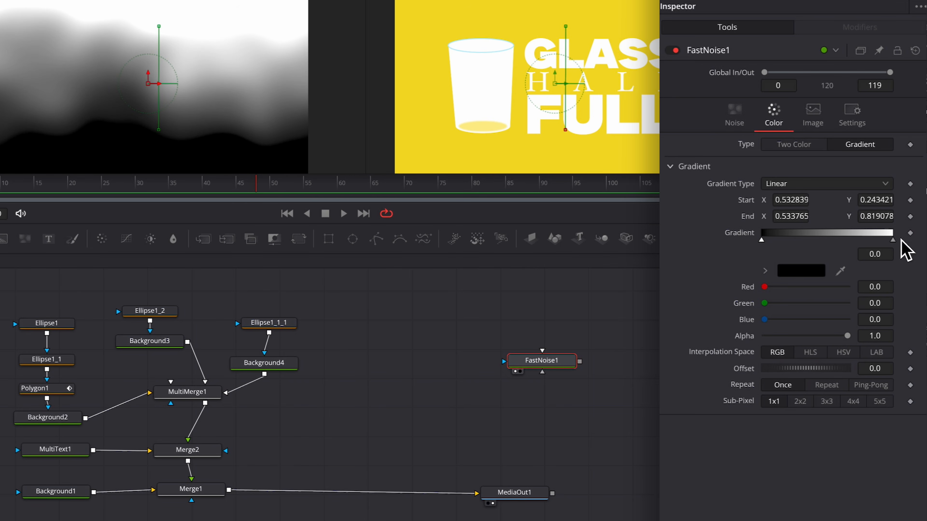
Make the gradient's white end stop black with an alpha of 0.0.
{"action": "left_click", "coordinate": [892, 240]}
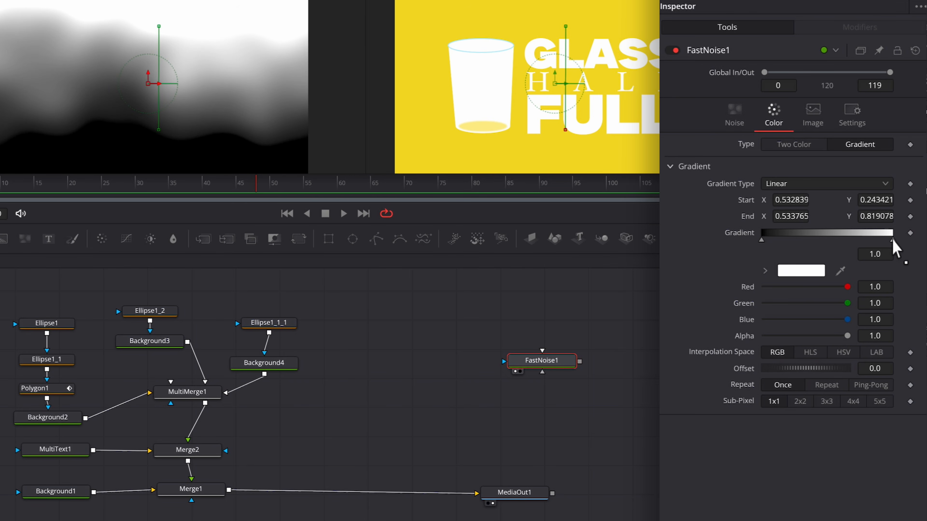
{"action": "left_click", "coordinate": [764, 270]}
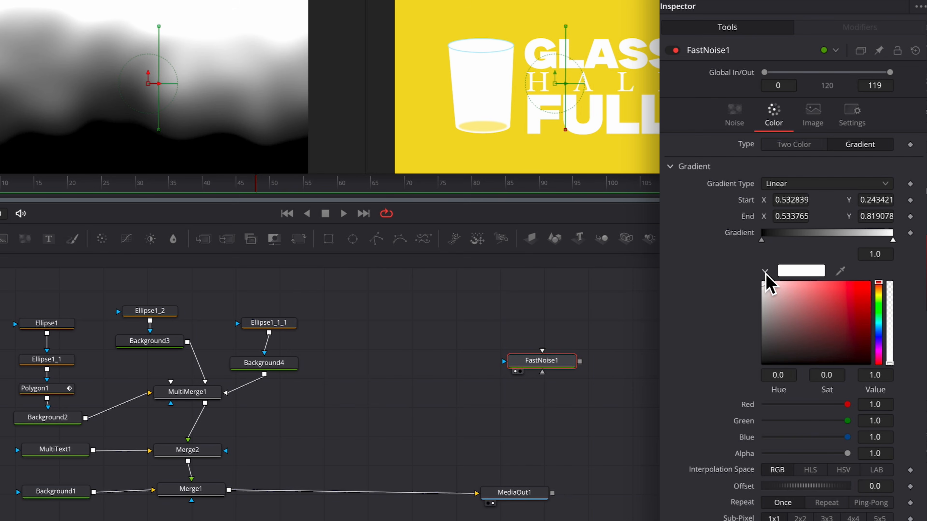
{"action": "left_click", "coordinate": [763, 362]}
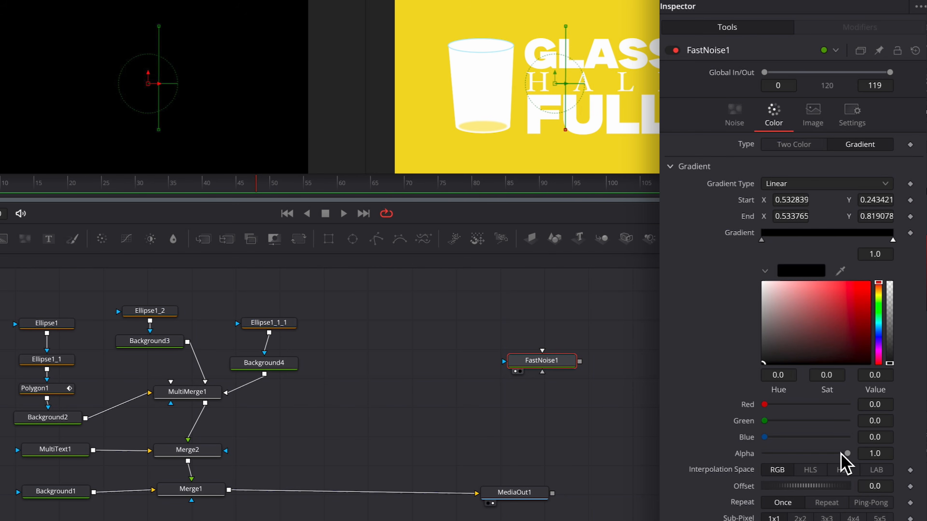
{"action": "left_click_drag", "start_coordinate": [841, 453], "coordinate": [660, 457]}
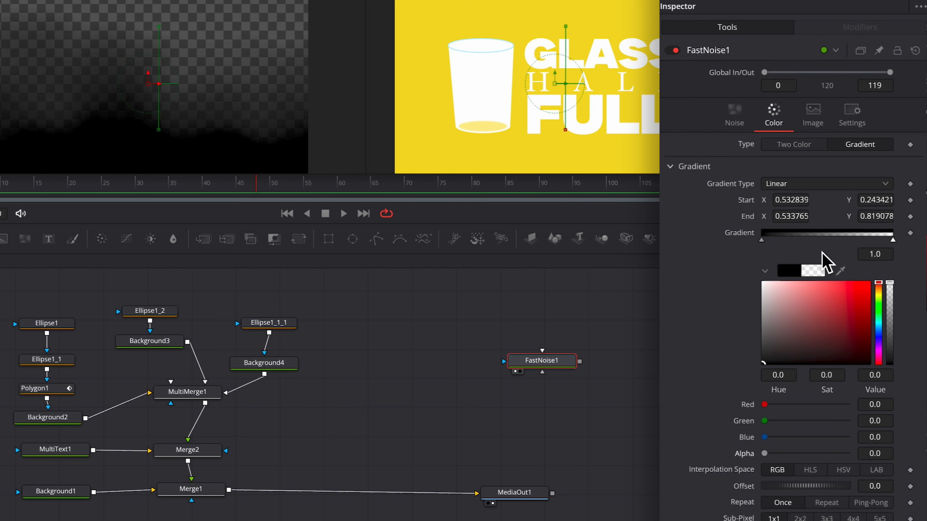
Position the transparent gradient stop at 0.3 and the opaque black stop at 0.299 for a hard edge.
{"action": "left_click", "coordinate": [761, 239]}
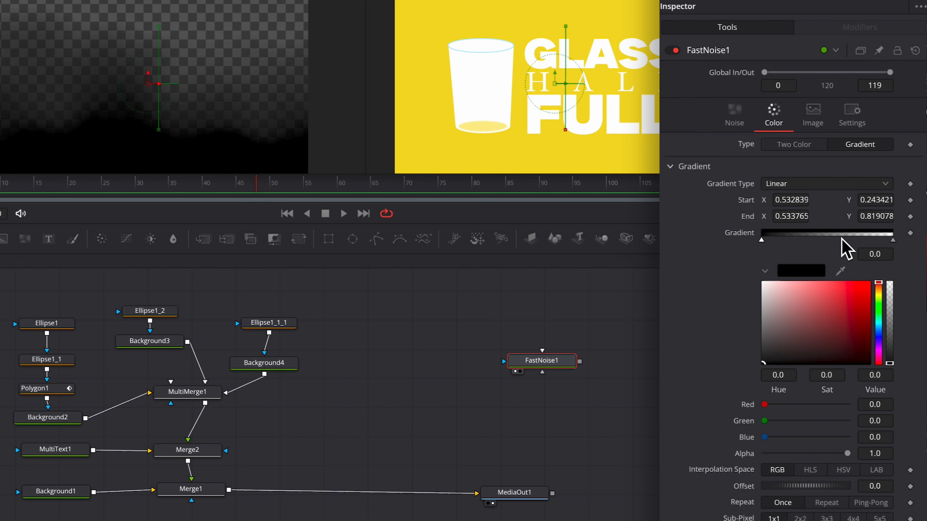
{"action": "left_click", "coordinate": [893, 240]}
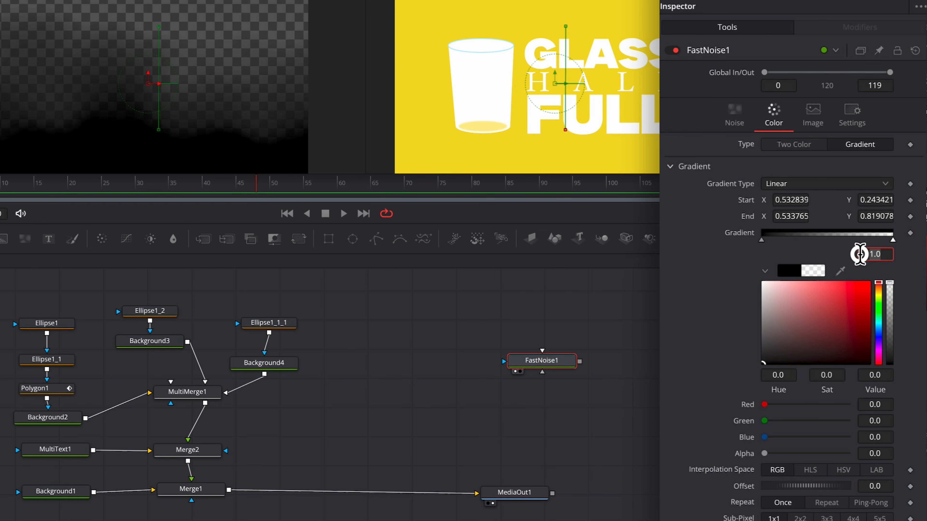
{"action": "left_click", "coordinate": [860, 254]}
{"action": "type", "text": "0.3"}
{"action": "key", "text": "Tab"}
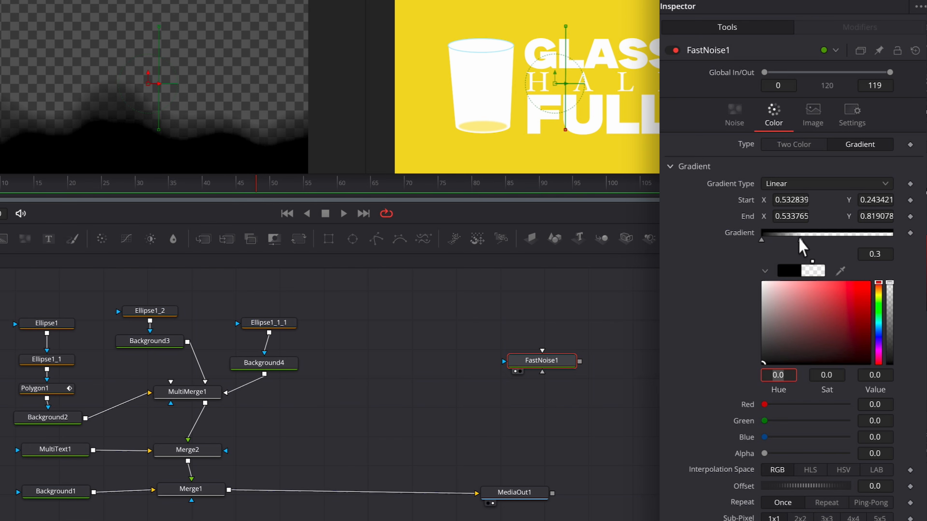
{"action": "left_click", "coordinate": [761, 240]}
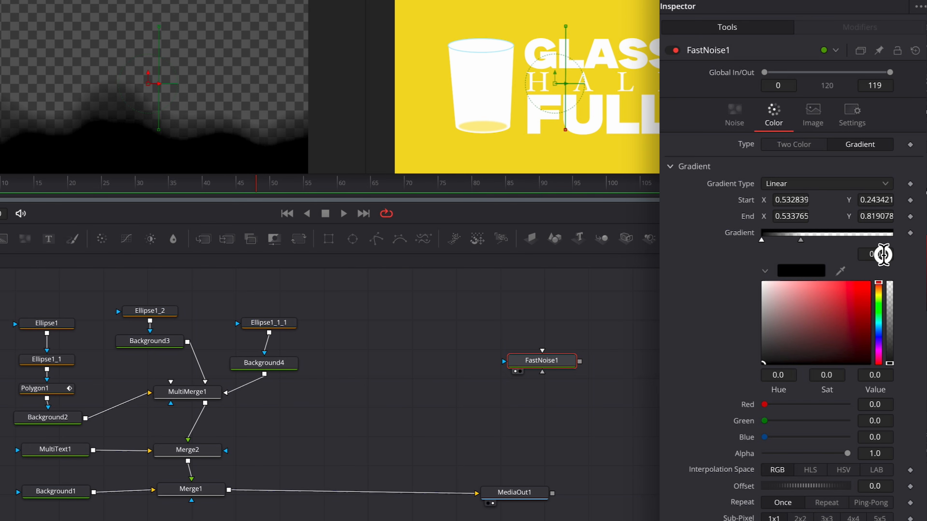
{"action": "left_click", "coordinate": [883, 255]}
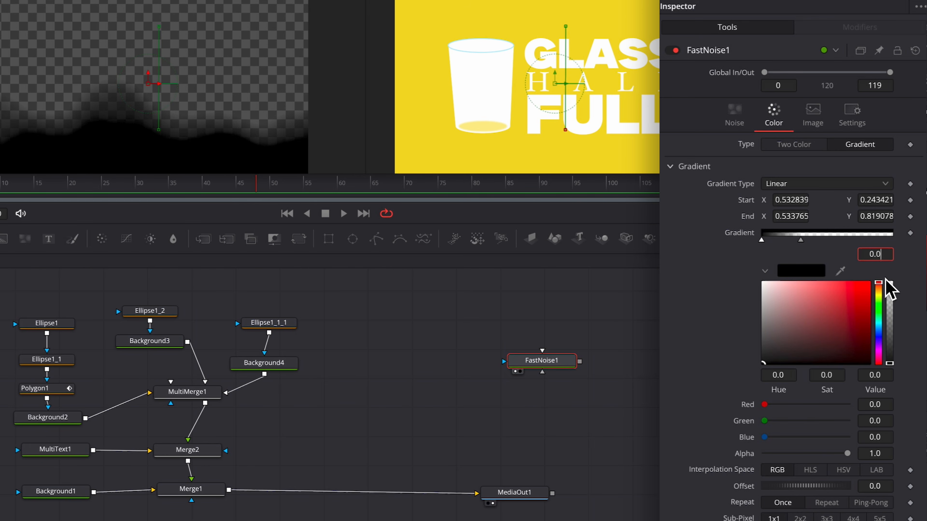
{"action": "type", "text": "0.299"}
{"action": "key", "text": "Tab"}
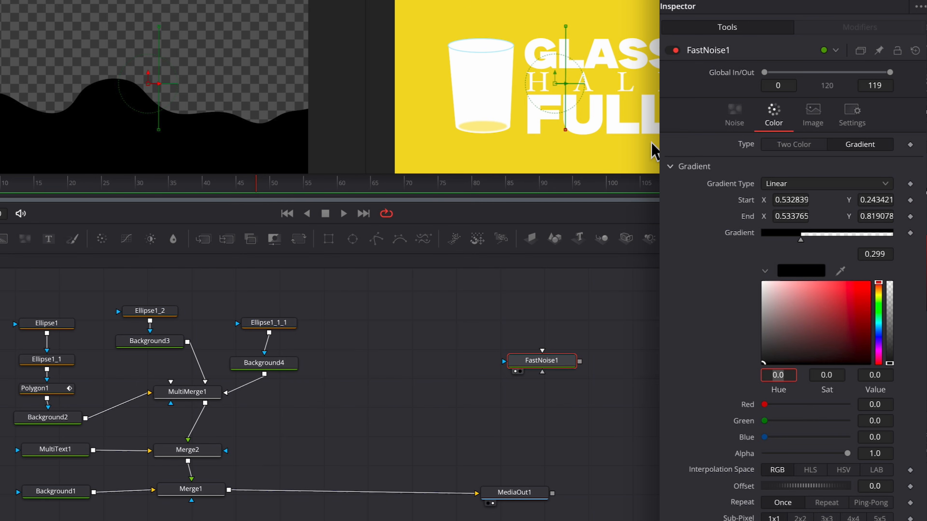
Set FastNoise1's contrast to 0.3 and its seethe rate to 0.197, and play back the wave motion.
{"action": "left_click", "coordinate": [729, 109]}
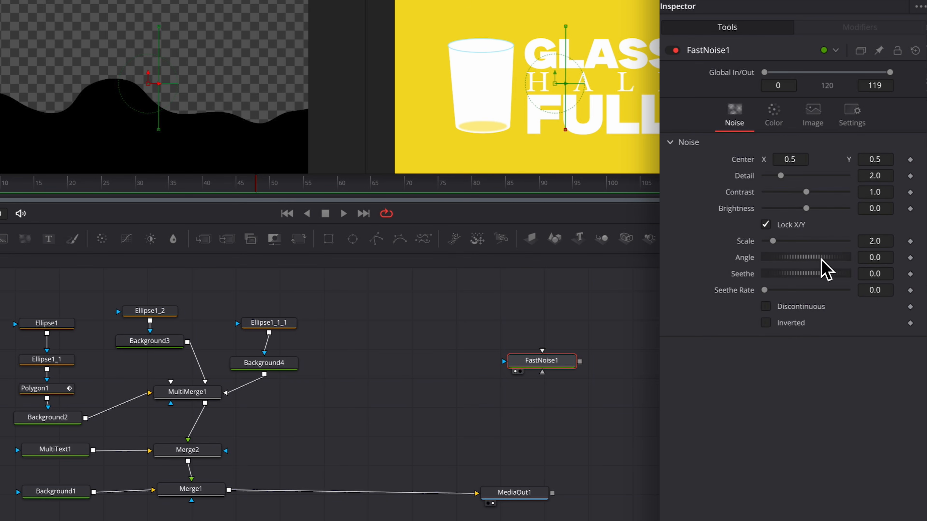
{"action": "left_click_drag", "start_coordinate": [806, 192], "coordinate": [779, 195]}
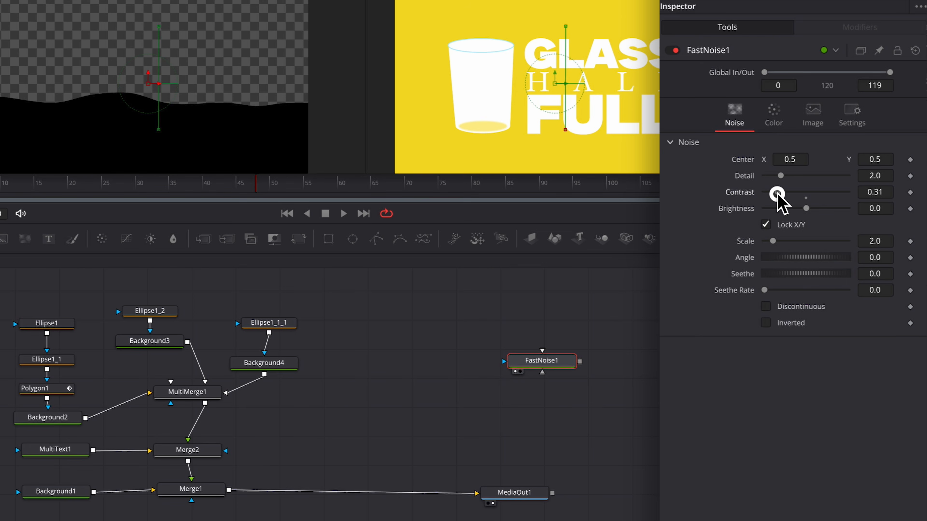
{"action": "mouse_move", "coordinate": [778, 196]}
{"action": "left_mouse_down"}
{"action": "mouse_move", "coordinate": [790, 197]}
{"action": "mouse_move", "coordinate": [776, 195]}
{"action": "left_mouse_up"}
{"action": "left_click_drag", "start_coordinate": [764, 289], "coordinate": [781, 290]}
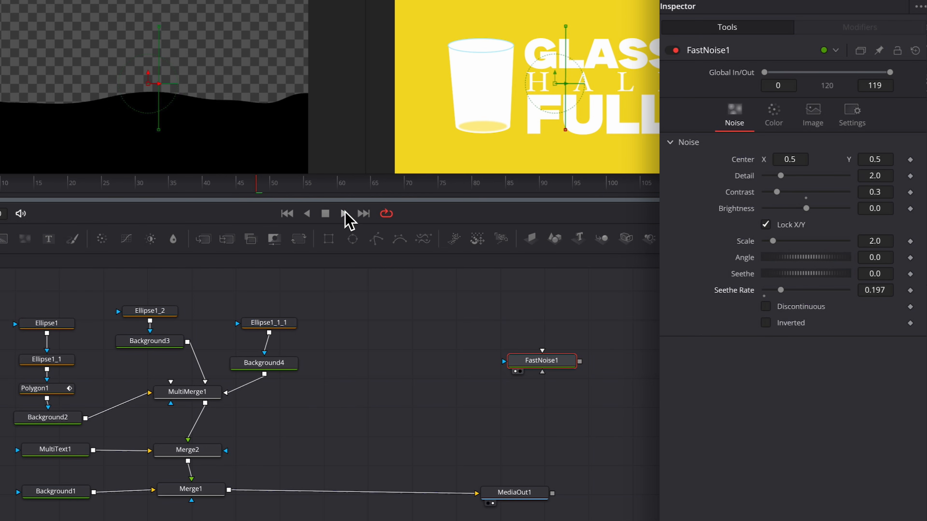
{"action": "left_click", "coordinate": [343, 213]}
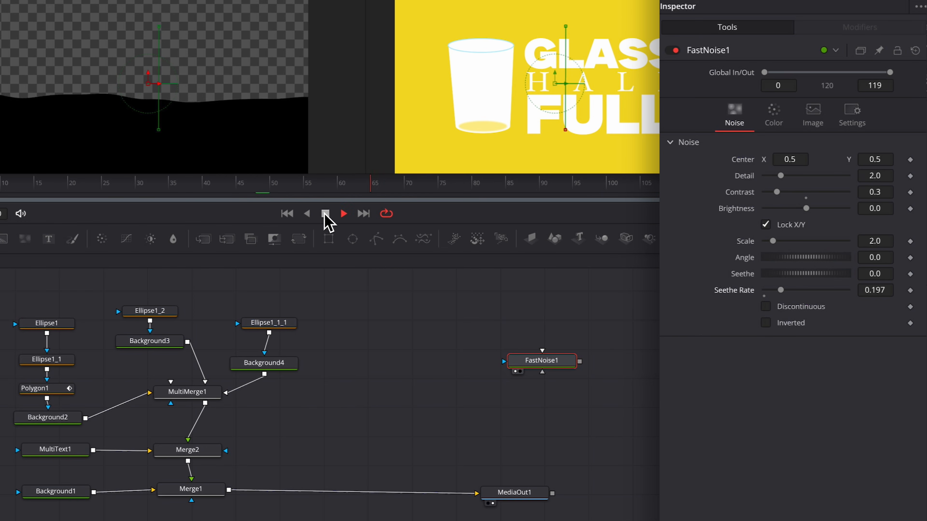
Add a Transform node fed by FastNoise1.
{"action": "left_click", "coordinate": [460, 390]}
{"action": "key", "text": "shift+space"}
{"action": "type", "text": "transform"}
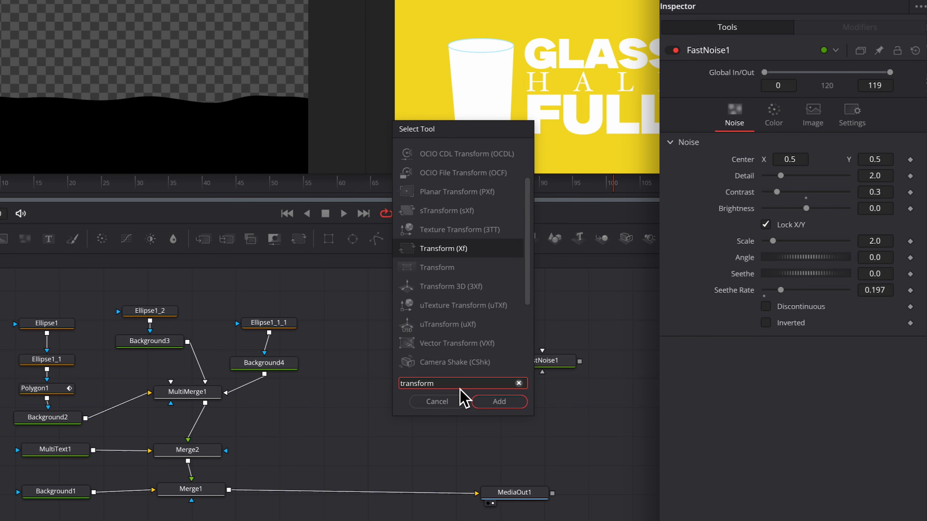
{"action": "key", "text": "Return"}
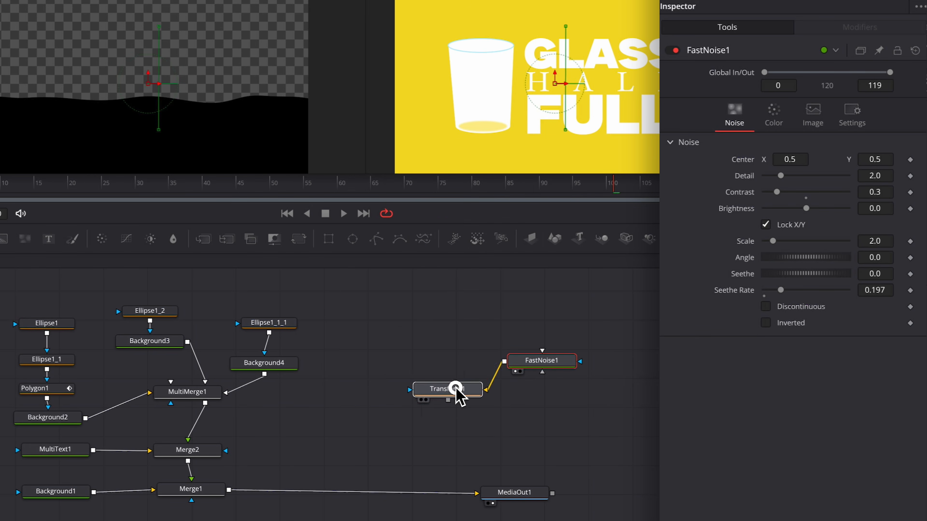
{"action": "left_click", "coordinate": [456, 390]}
Add a Bitmap node with a duplicate beneath it, and connect Transform1's output to Bitmap1.
{"action": "key", "text": "shift+space"}
{"action": "type", "text": "bit"}
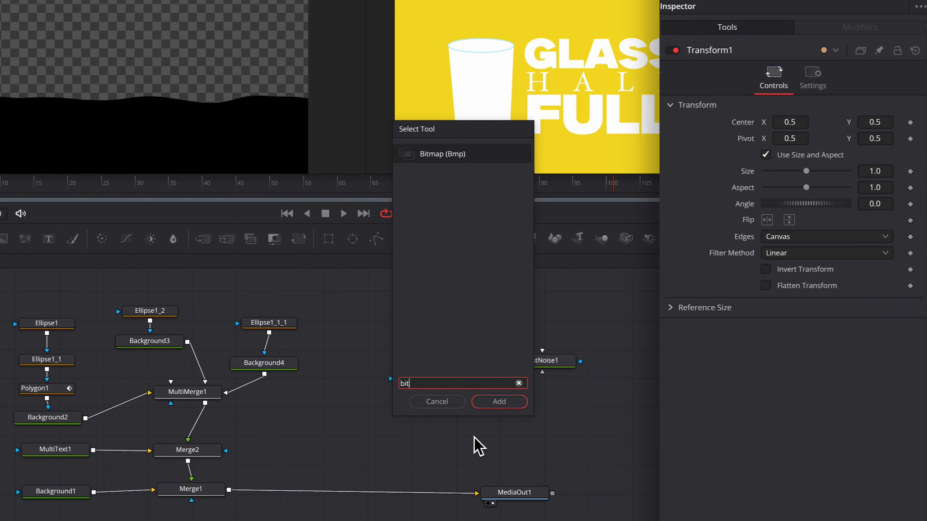
{"action": "key", "text": "Return"}
{"action": "left_click_drag", "start_coordinate": [473, 438], "coordinate": [332, 441]}
{"action": "left_click", "coordinate": [351, 429]}
{"action": "key", "text": "ctrl+v"}
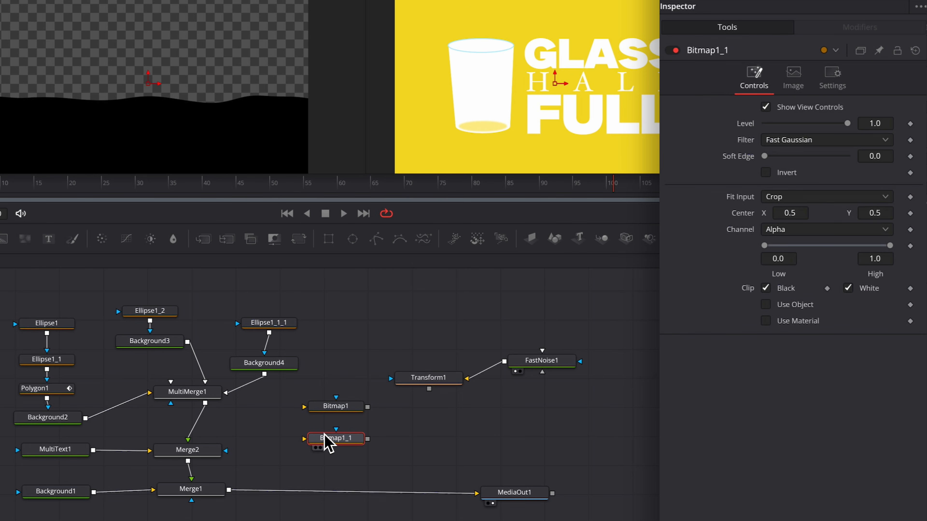
{"action": "left_click_drag", "start_coordinate": [429, 388], "coordinate": [347, 407]}
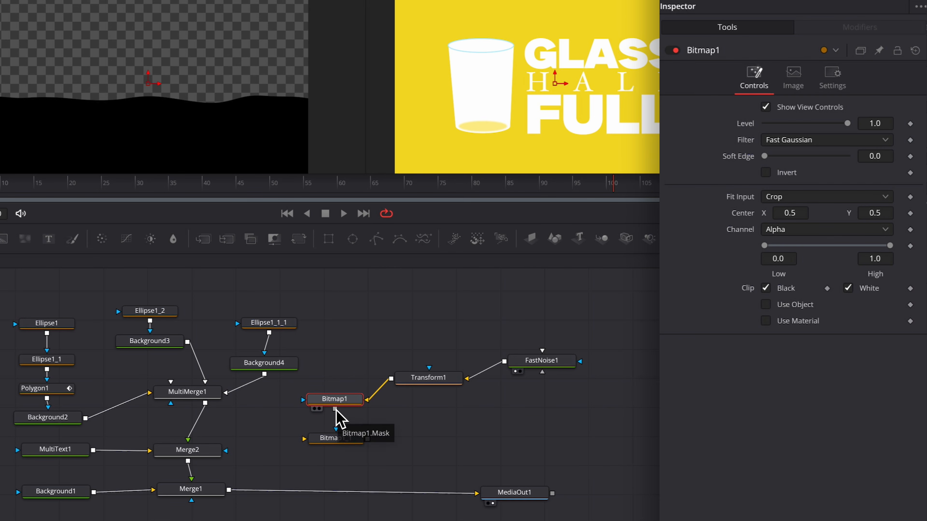
Connect Bitmap1 to Bitmap1_1's mask input and Merge2 to its image input, and add a Background node masked by Bitmap1_1.
{"action": "left_click_drag", "start_coordinate": [335, 409], "coordinate": [336, 431]}
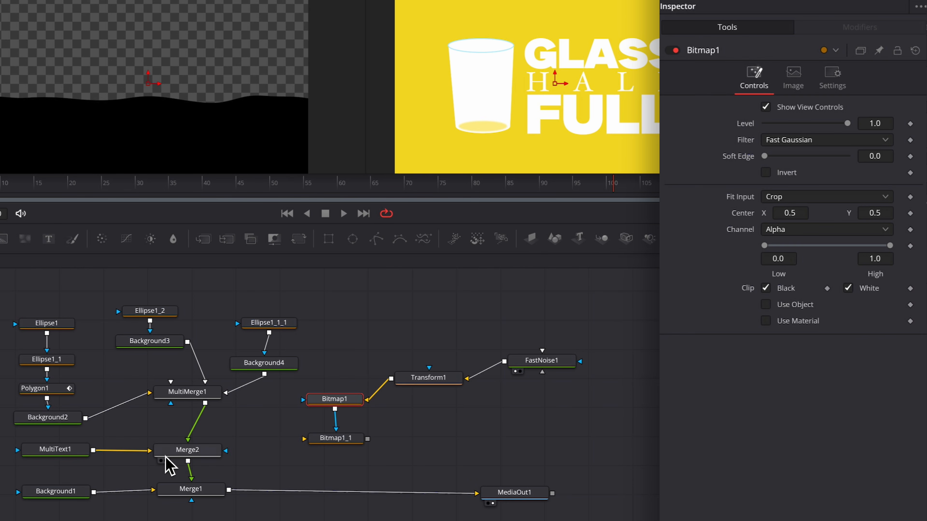
{"action": "left_click_drag", "start_coordinate": [188, 461], "coordinate": [306, 439]}
{"action": "left_click_drag", "start_coordinate": [6, 238], "coordinate": [343, 469]}
{"action": "left_click_drag", "start_coordinate": [368, 439], "coordinate": [306, 469]}
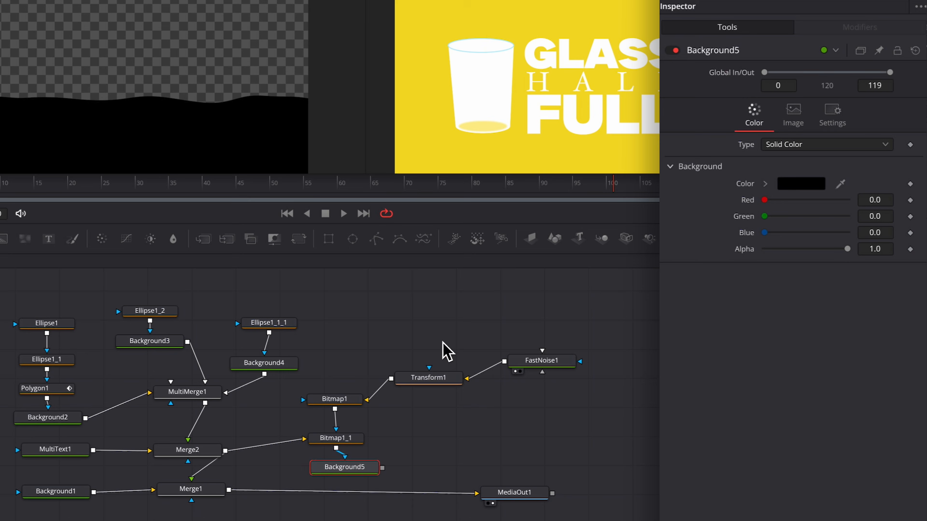
Set Background5's color to hex 48AAB3 and merge it over Merge1's output.
{"action": "left_click", "coordinate": [800, 186]}
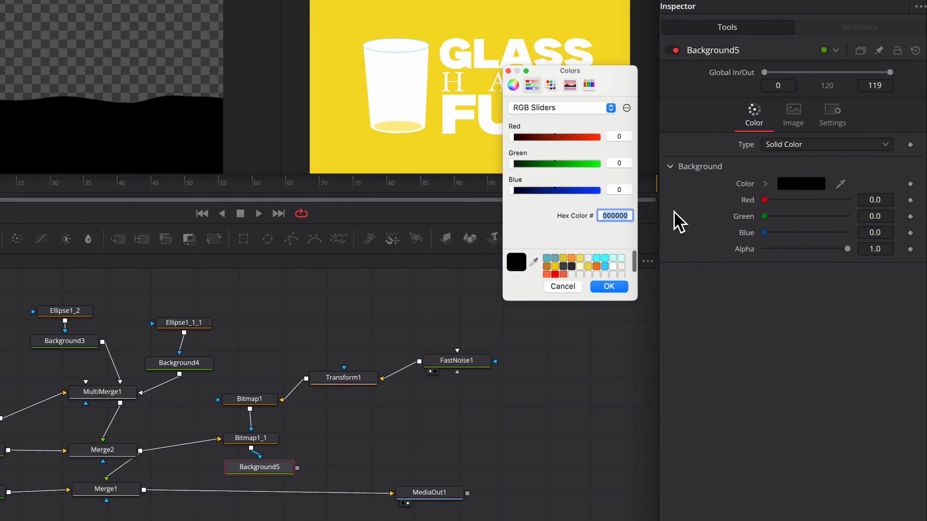
{"action": "double_click", "coordinate": [626, 216]}
{"action": "type", "text": "48AAB3"}
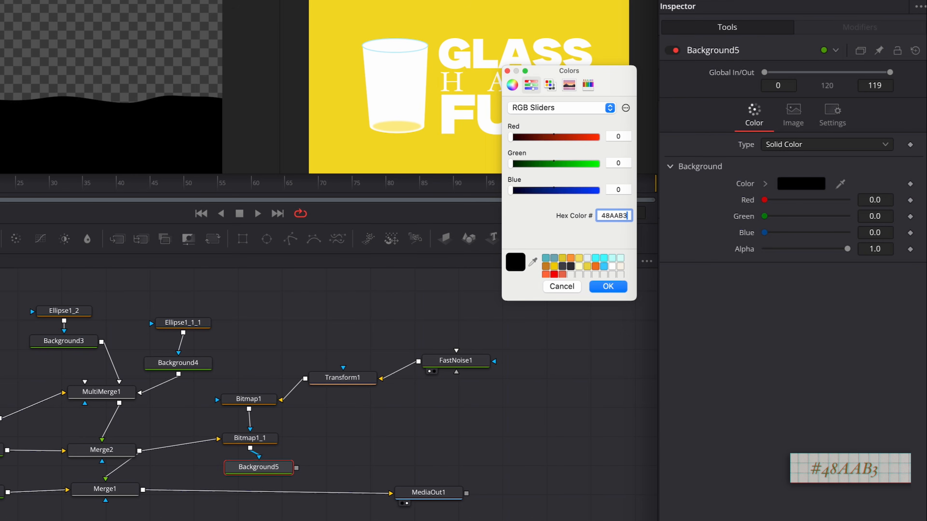
{"action": "left_click", "coordinate": [608, 287]}
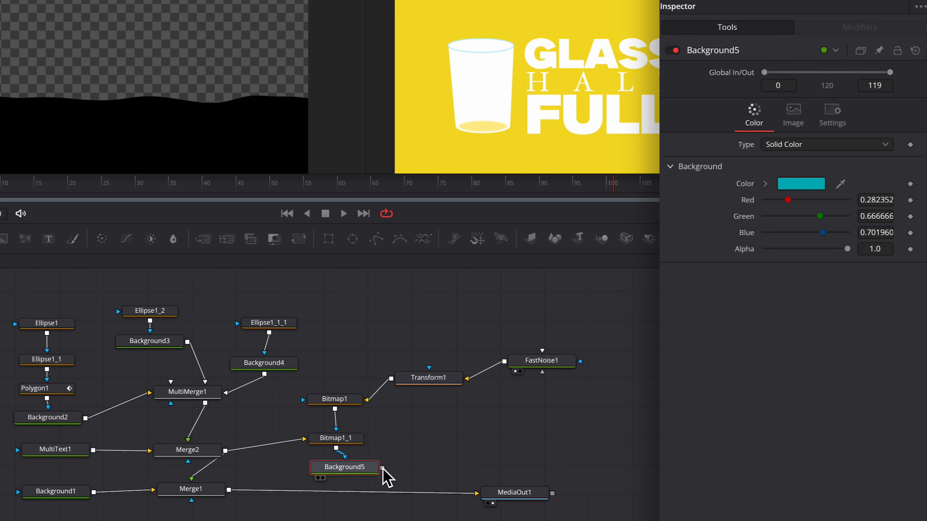
{"action": "left_click_drag", "start_coordinate": [382, 467], "coordinate": [228, 490]}
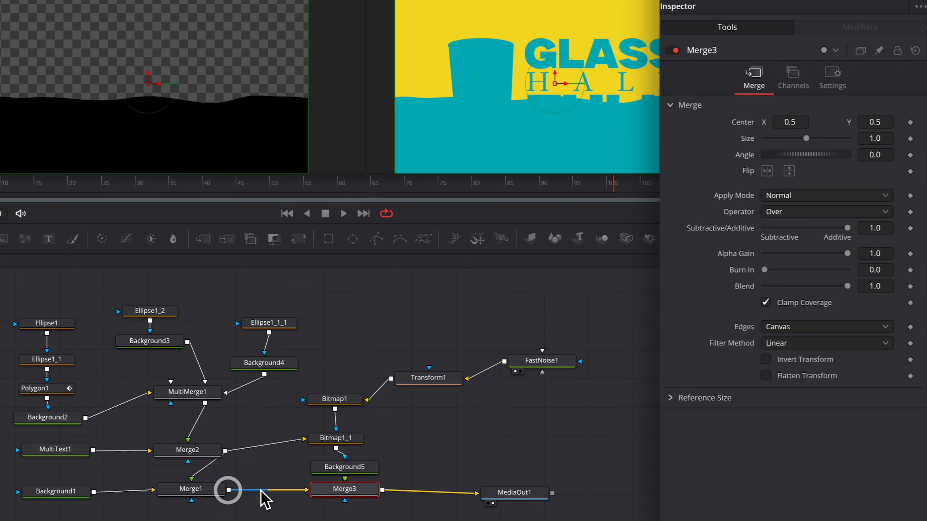
{"action": "left_click_drag", "start_coordinate": [351, 470], "coordinate": [357, 430]}
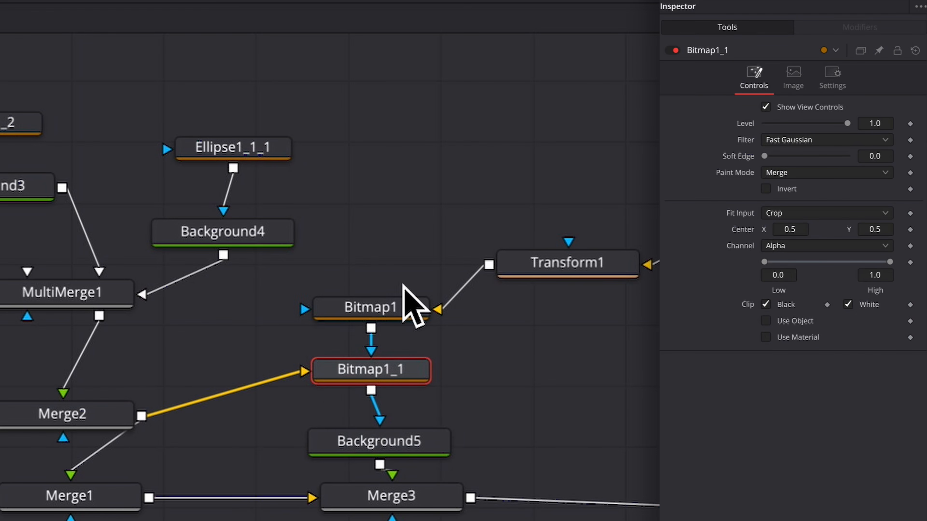
Show Bitmap1's mask in the viewer and set Bitmap1_1's paint mode to Minimum.
{"action": "left_click", "coordinate": [386, 314], "text": "ctrl"}
{"action": "left_click", "coordinate": [383, 307]}
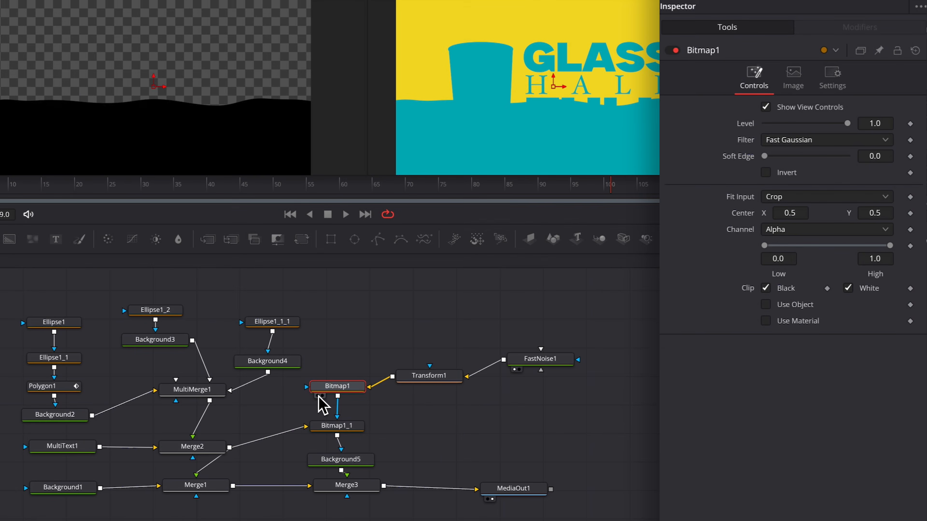
{"action": "left_click", "coordinate": [318, 396]}
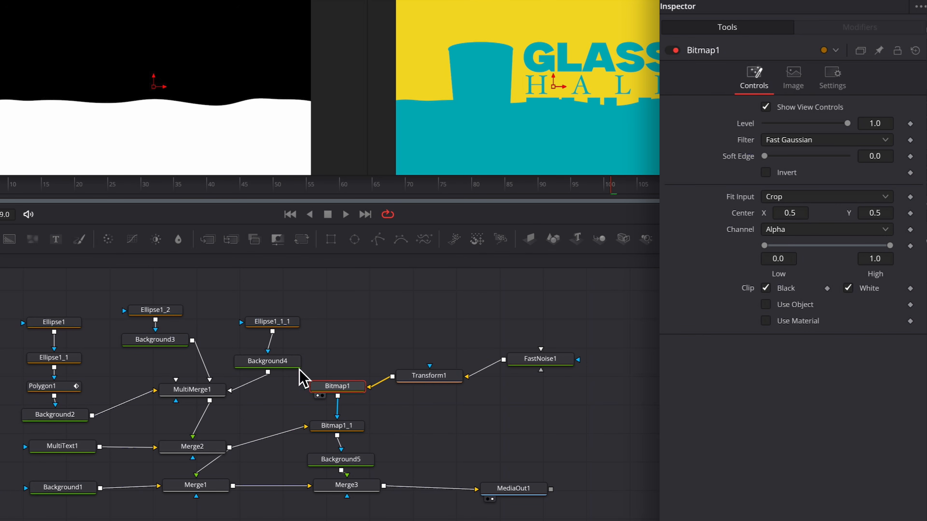
{"action": "left_click", "coordinate": [339, 431]}
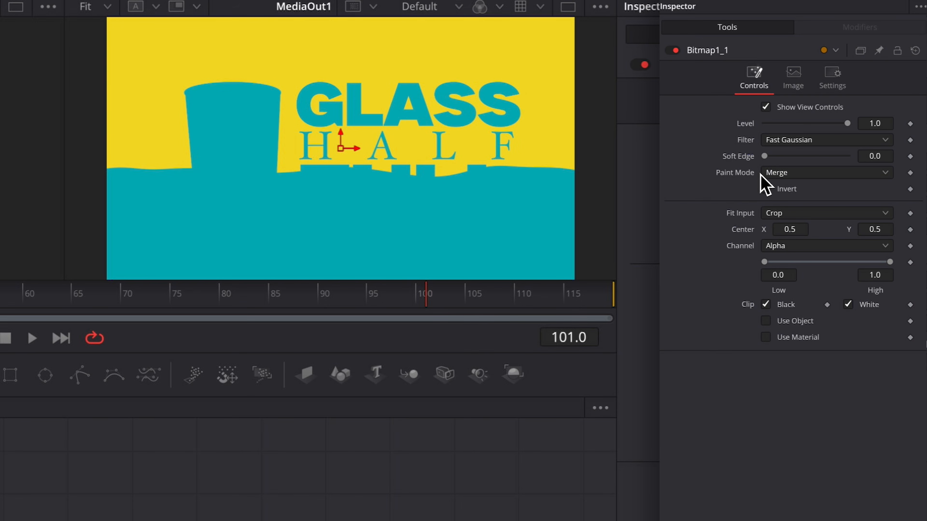
{"action": "left_click", "coordinate": [807, 173]}
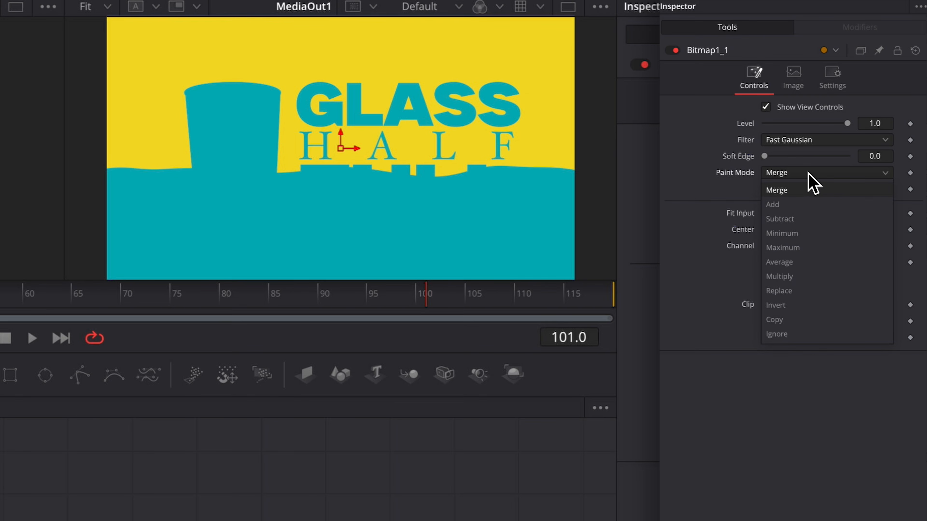
{"action": "left_click", "coordinate": [799, 233]}
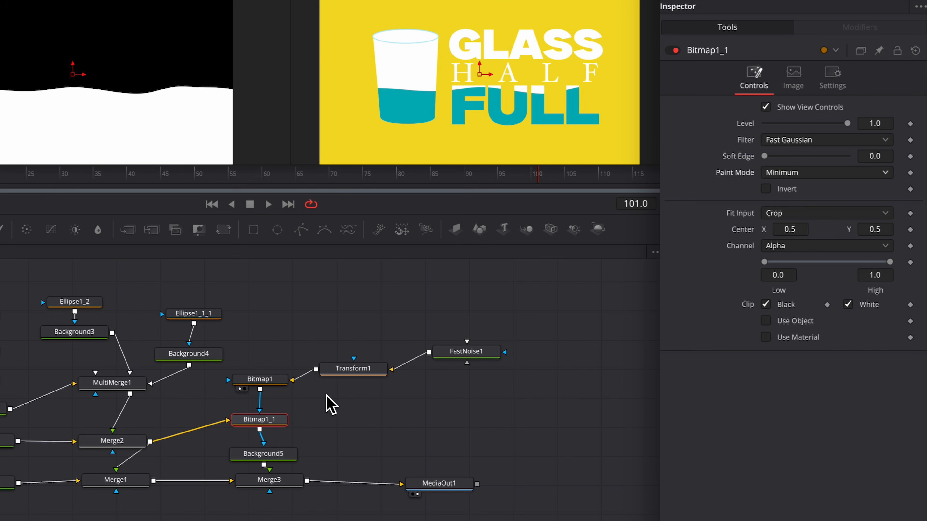
Tidy the node layout by repositioning Background5, Transform1 and FastNoise1.
{"action": "left_click_drag", "start_coordinate": [270, 460], "coordinate": [272, 459]}
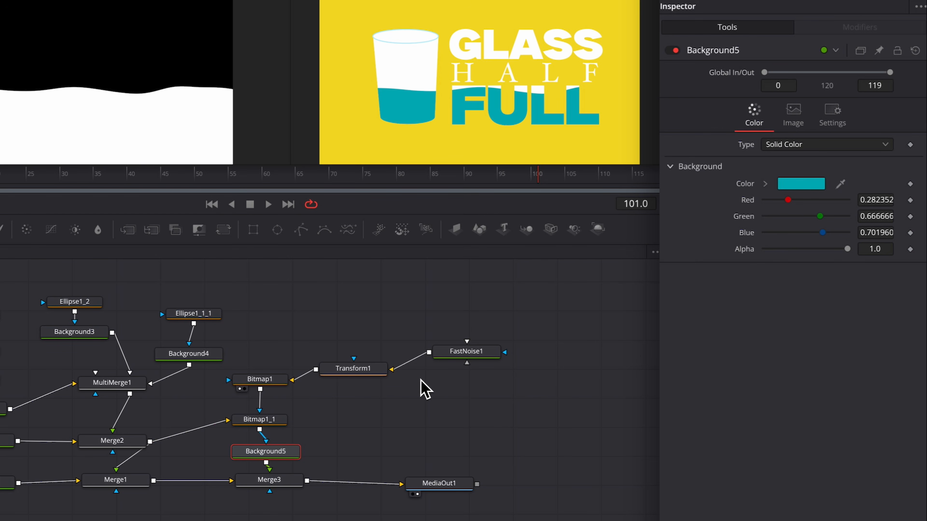
{"action": "left_click_drag", "start_coordinate": [366, 374], "coordinate": [381, 362]}
{"action": "left_click_drag", "start_coordinate": [453, 357], "coordinate": [467, 366]}
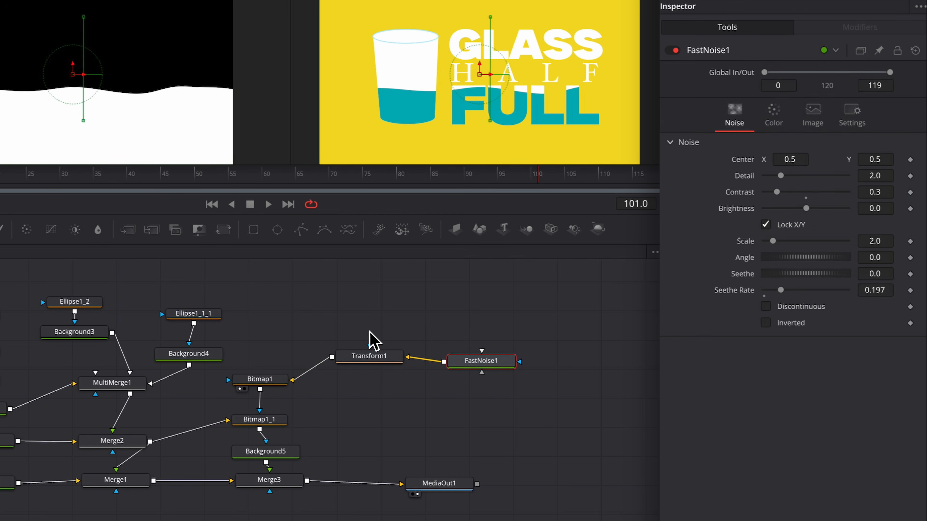
At frame 6, lower Transform1's center to about X 0.494, Y 0.164, and keyframe it.
{"action": "left_click", "coordinate": [376, 357]}
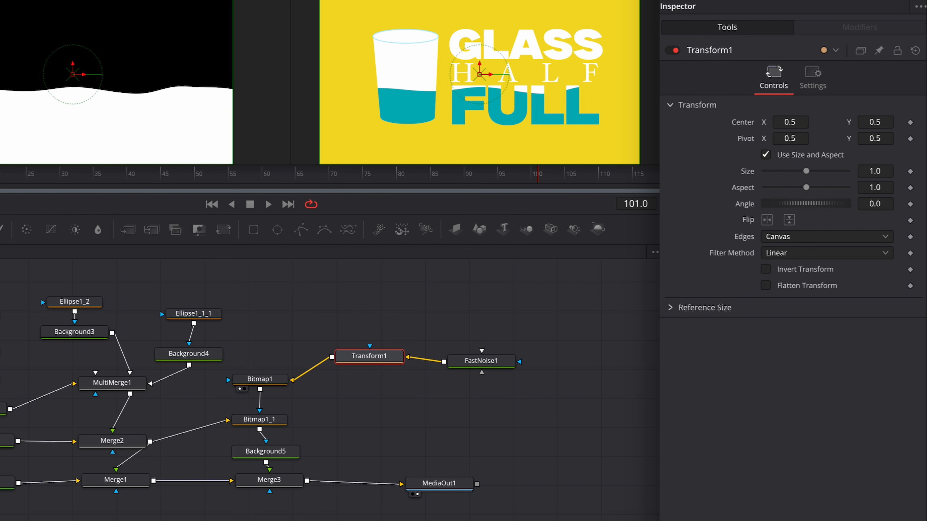
{"action": "left_click", "coordinate": [0, 174]}
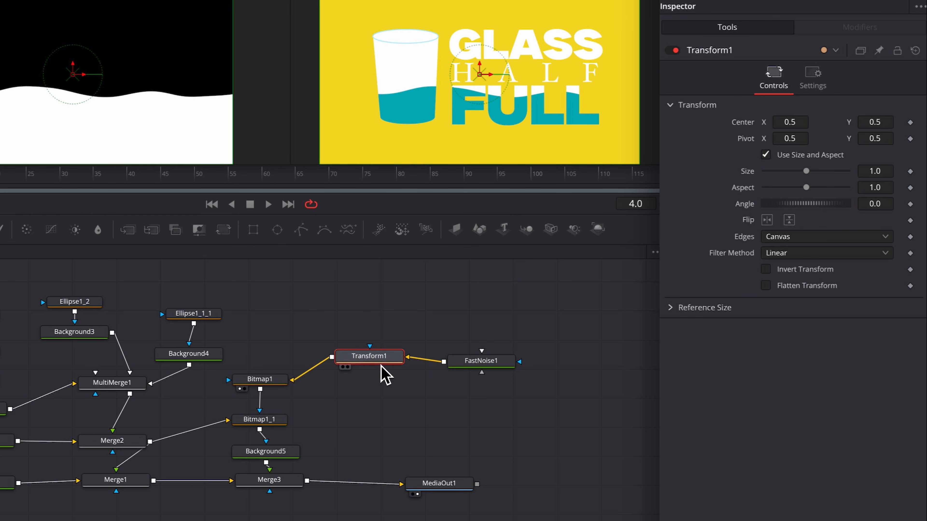
{"action": "left_click_drag", "start_coordinate": [479, 75], "coordinate": [480, 115]}
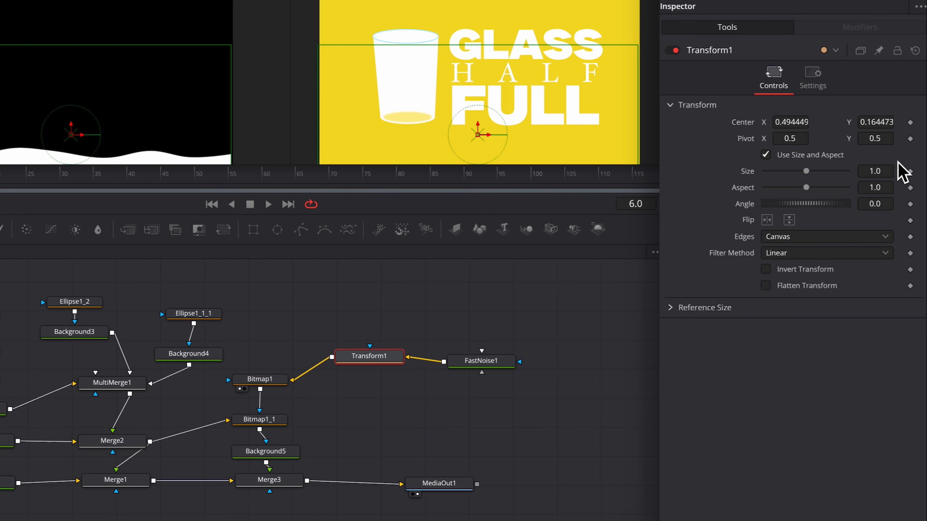
{"action": "left_click", "coordinate": [910, 122]}
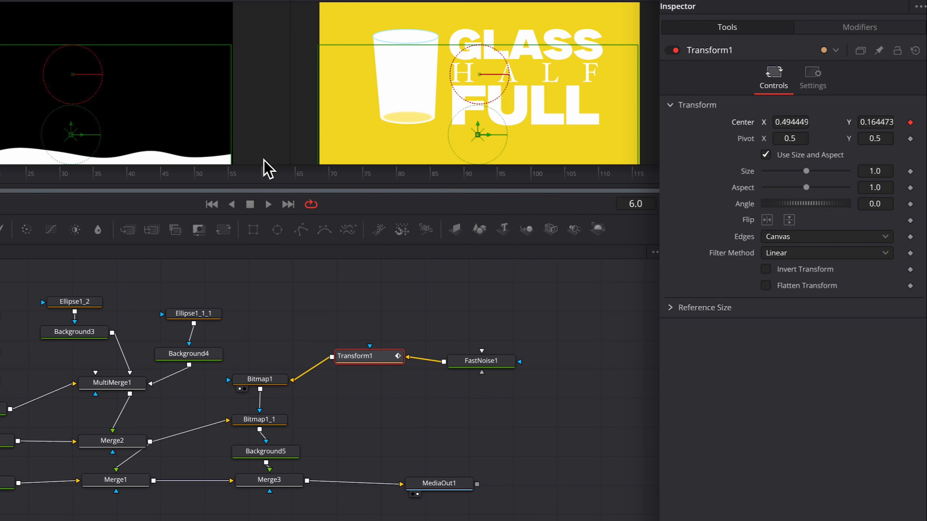
At frame 62, raise Transform1's center to about X 0.493, Y 0.691, and play back the animation.
{"action": "left_click", "coordinate": [275, 172]}
{"action": "left_click_drag", "start_coordinate": [482, 128], "coordinate": [478, 42]}
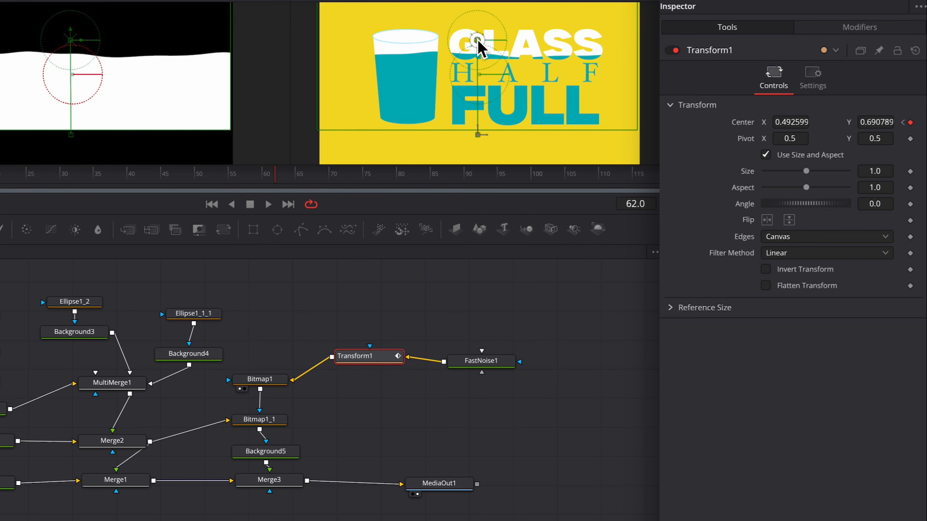
{"action": "left_click", "coordinate": [269, 204]}
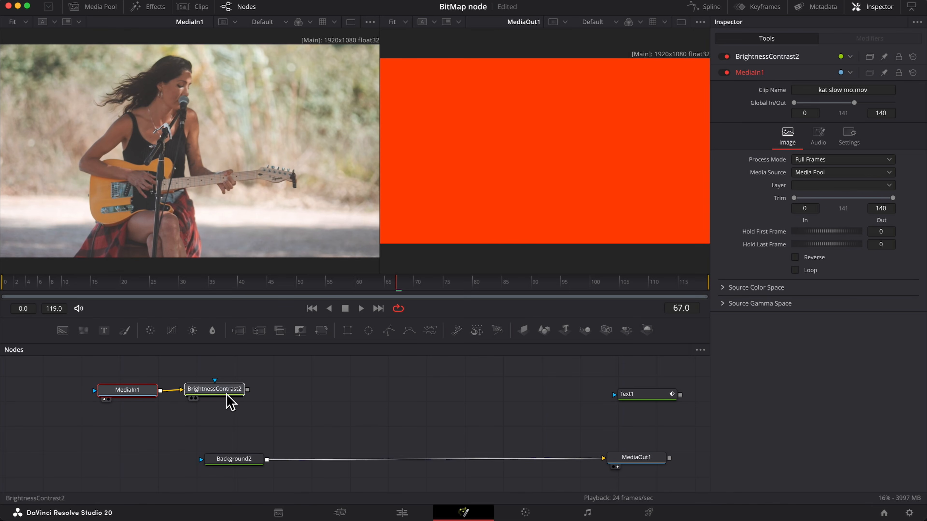
In the guitarist composition, show BrightnessContrast2's output in the viewer in place of MediaIn1.
{"action": "left_click", "coordinate": [219, 391]}
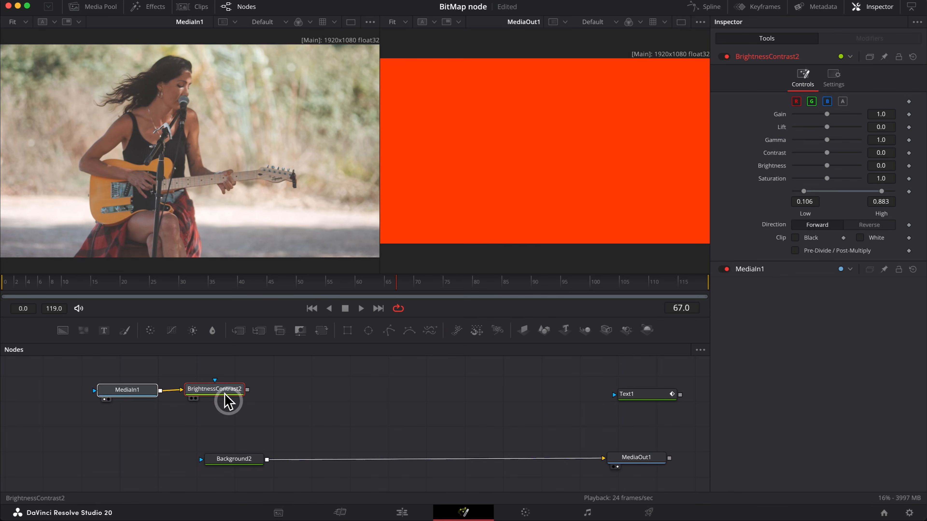
{"action": "left_click", "coordinate": [193, 398]}
{"action": "left_click_drag", "start_coordinate": [214, 391], "coordinate": [223, 387]}
{"action": "left_click", "coordinate": [271, 404]}
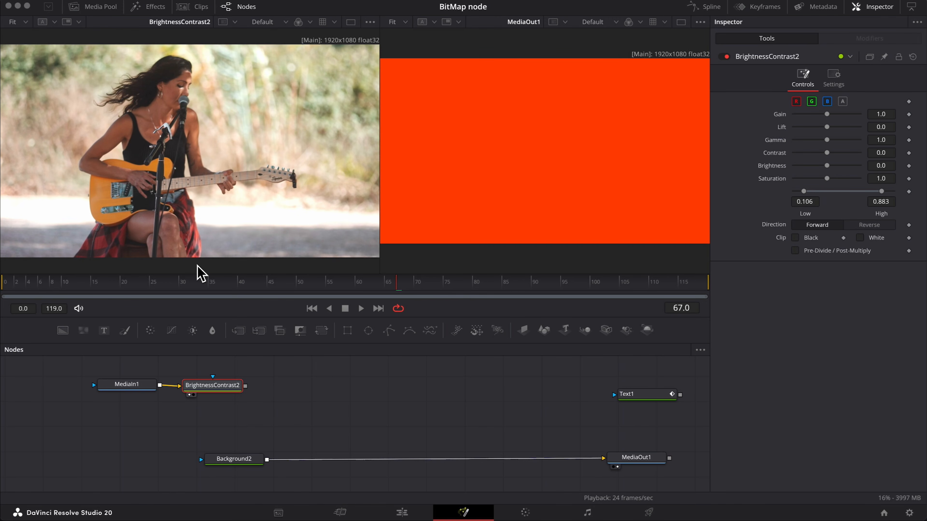
Add a Bitmap node, detach it from Background2, and place it beyond BrightnessContrast2 in the node graph.
{"action": "mouse_move", "coordinate": [223, 461]}
{"action": "left_mouse_down"}
{"action": "mouse_move", "coordinate": [268, 459]}
{"action": "mouse_move", "coordinate": [228, 467]}
{"action": "left_mouse_up"}
{"action": "left_click", "coordinate": [223, 461]}
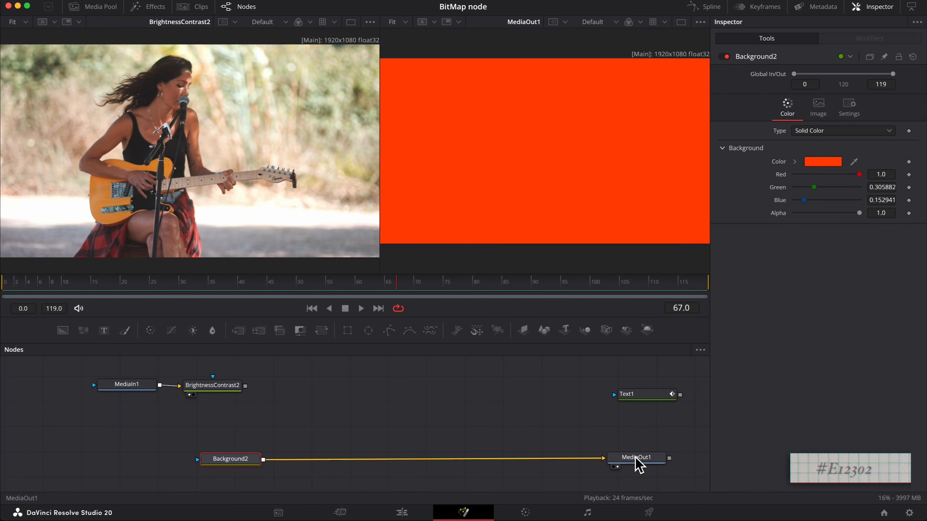
{"action": "scroll", "coordinate": [411, 406], "scroll_direction": "right", "scroll_amount": 2}
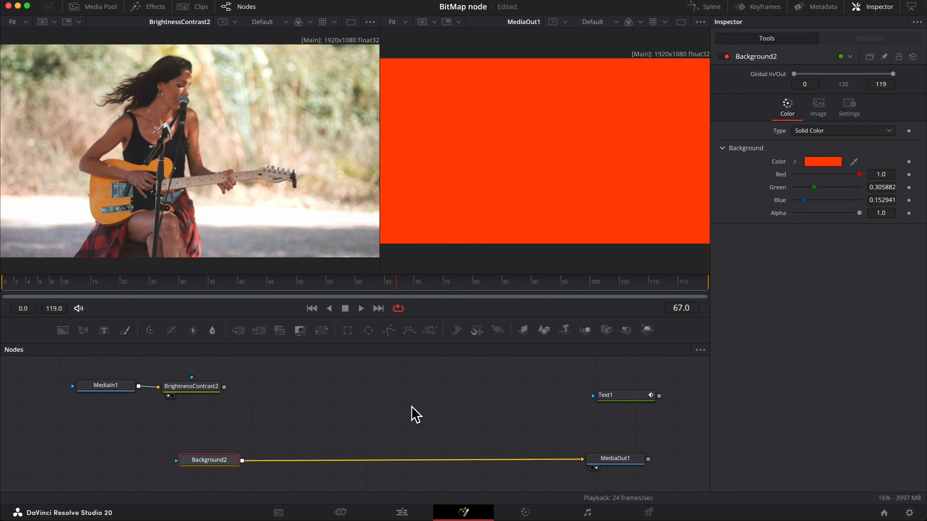
{"action": "scroll", "coordinate": [411, 405], "scroll_direction": "left", "scroll_amount": 2}
{"action": "key", "text": "shift+space"}
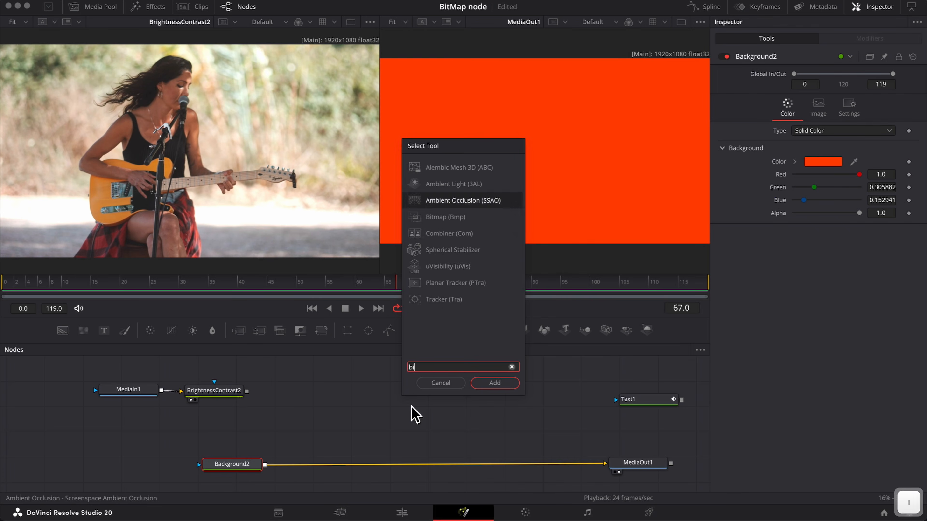
{"action": "type", "text": "bitmap"}
{"action": "key", "text": "Return"}
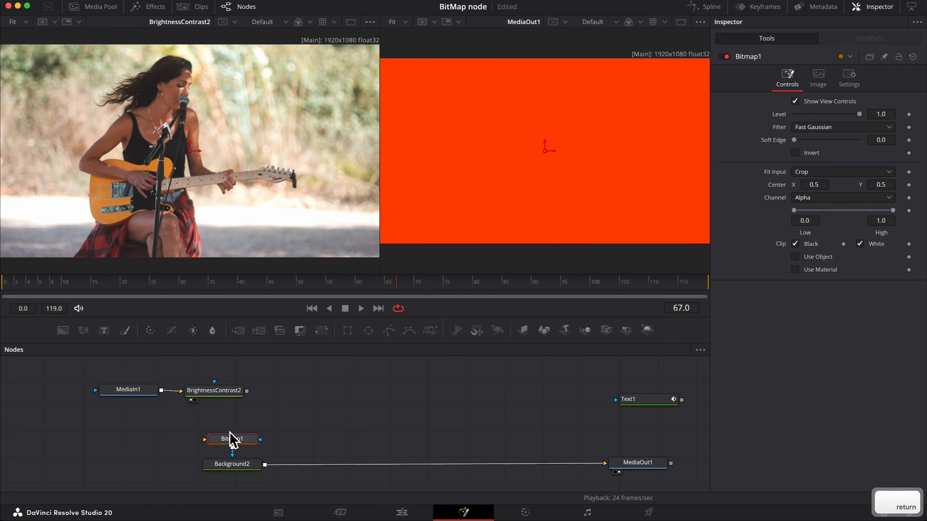
{"action": "left_click_drag", "start_coordinate": [232, 438], "coordinate": [369, 416]}
{"action": "left_click_drag", "start_coordinate": [231, 454], "coordinate": [356, 390]}
Add a new Background node masked by Bitmap1 and merge it over Background2.
{"action": "left_click_drag", "start_coordinate": [63, 332], "coordinate": [364, 423]}
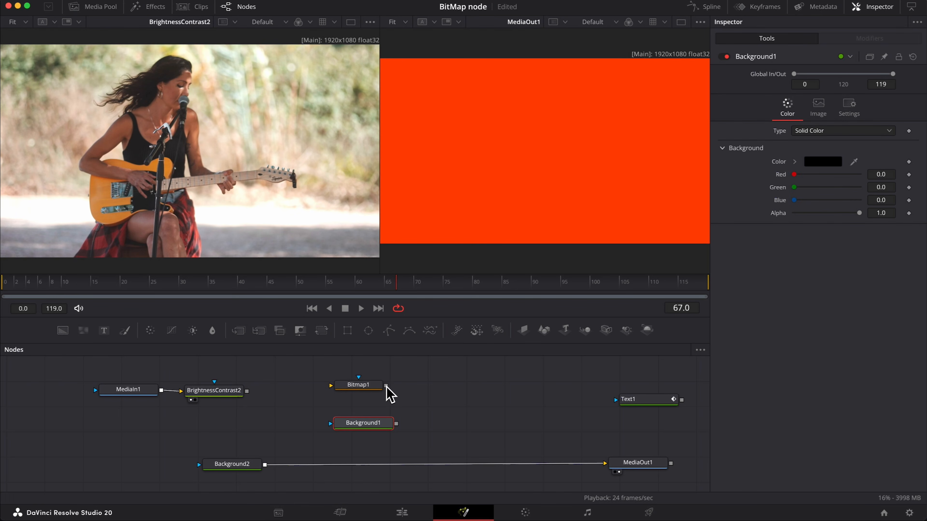
{"action": "left_click_drag", "start_coordinate": [386, 386], "coordinate": [331, 424]}
{"action": "left_click_drag", "start_coordinate": [395, 423], "coordinate": [266, 464]}
Feed BrightnessContrast2's output into Bitmap1 and set the bitmap's channel to Red.
{"action": "left_click_drag", "start_coordinate": [246, 391], "coordinate": [330, 401]}
{"action": "left_click", "coordinate": [369, 401]}
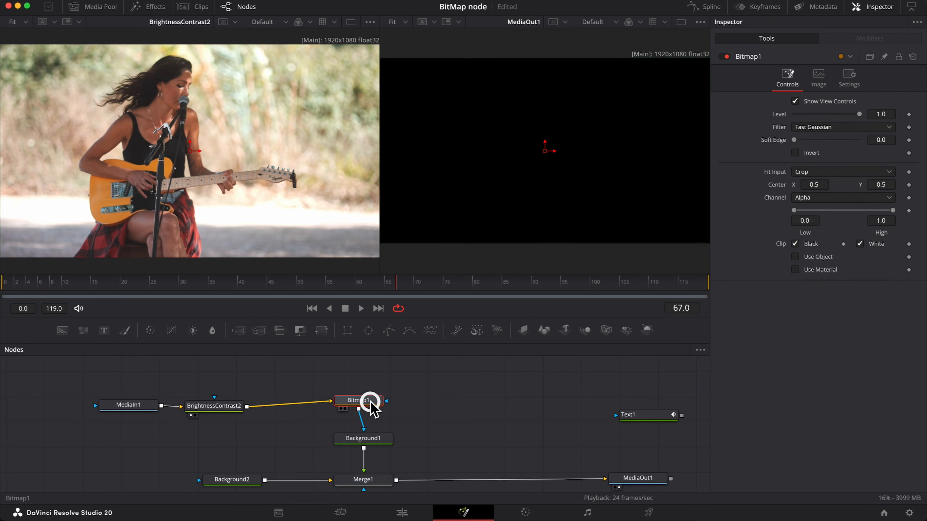
{"action": "scroll", "coordinate": [451, 415], "scroll_direction": "down", "scroll_amount": 2}
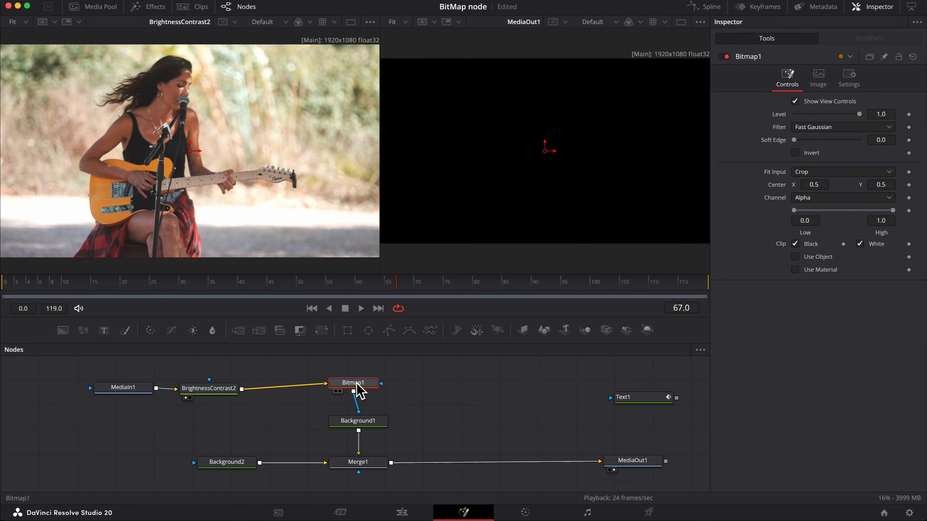
{"action": "mouse_move", "coordinate": [364, 393]}
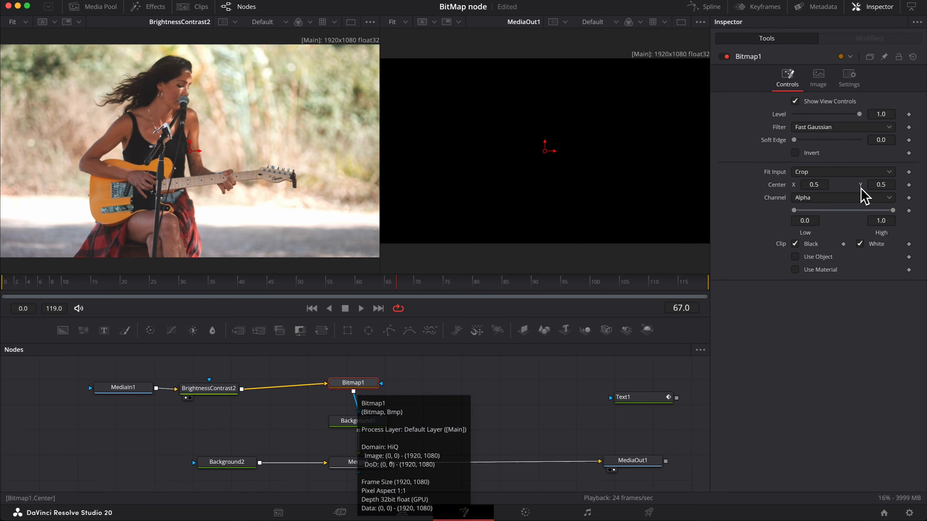
{"action": "left_click", "coordinate": [831, 198]}
{"action": "left_click", "coordinate": [800, 212]}
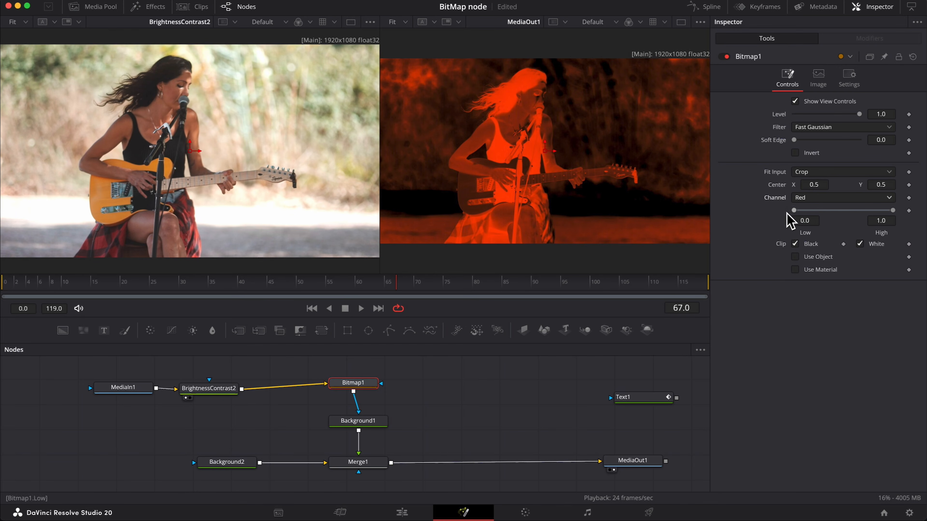
Set Background1's color to hex EED94C.
{"action": "left_click", "coordinate": [357, 422]}
{"action": "left_click", "coordinate": [824, 162]}
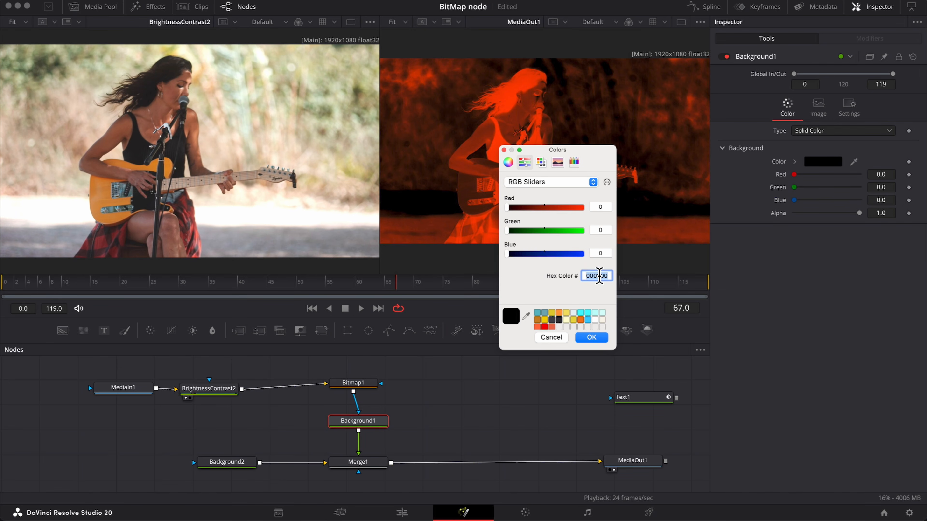
{"action": "type", "text": "EED"}
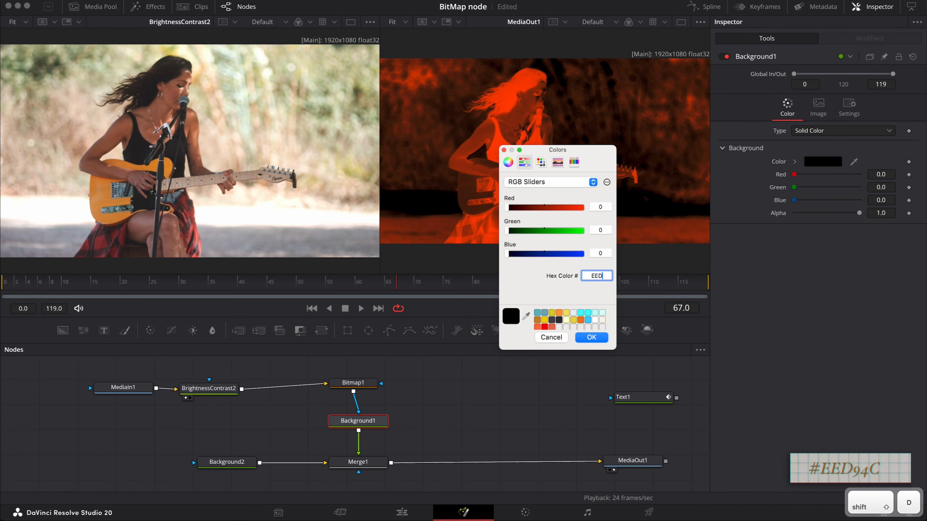
{"action": "type", "text": "94C"}
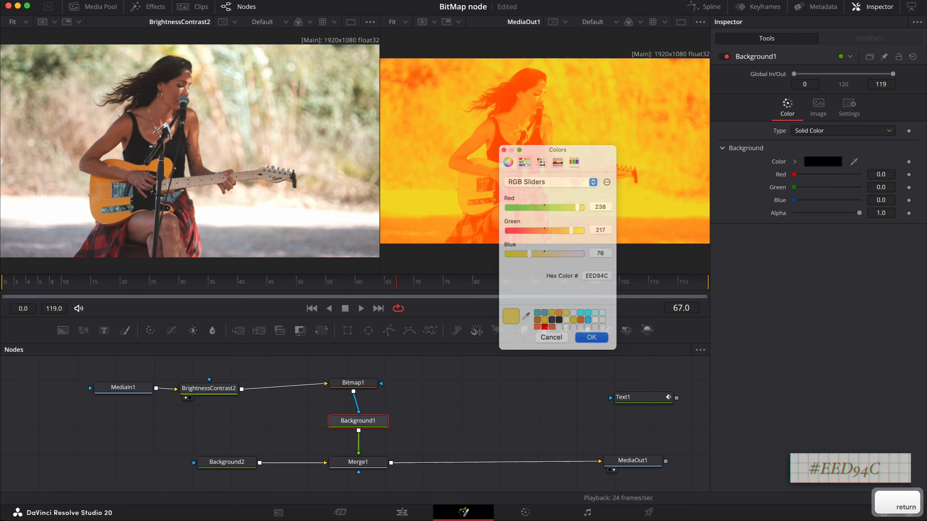
{"action": "key", "text": "Return"}
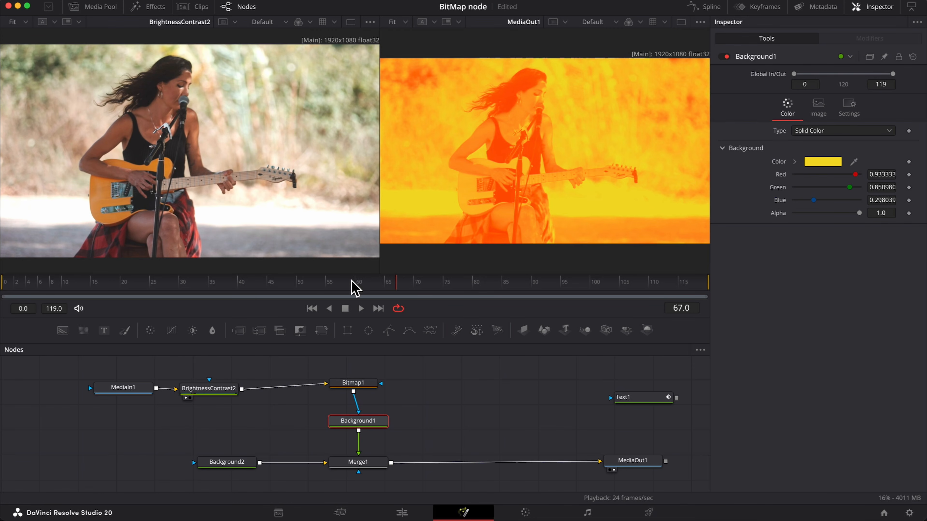
Set Bitmap1's High value to 0.811, and duplicate Bitmap1 together with Background1.
{"action": "left_click", "coordinate": [361, 384]}
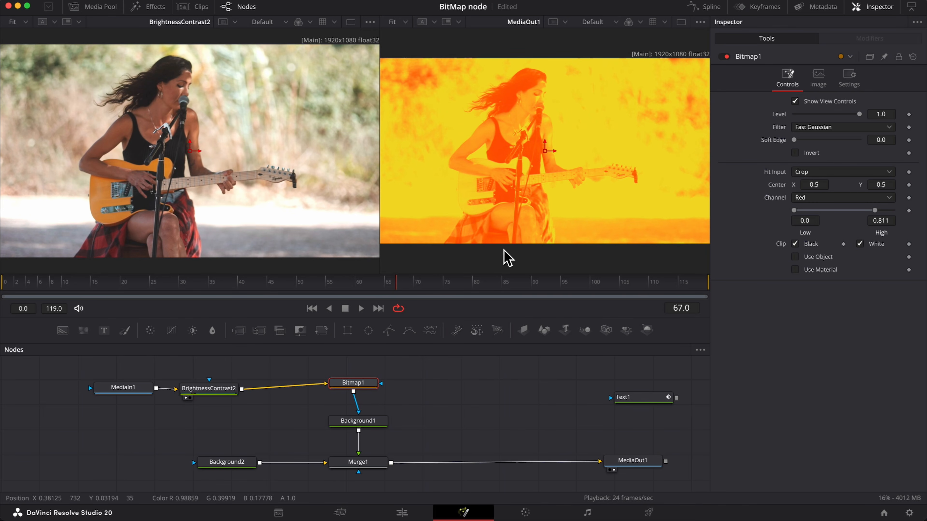
{"action": "left_click_drag", "start_coordinate": [361, 384], "coordinate": [292, 446]}
{"action": "scroll", "coordinate": [443, 412], "scroll_direction": "right", "scroll_amount": 3}
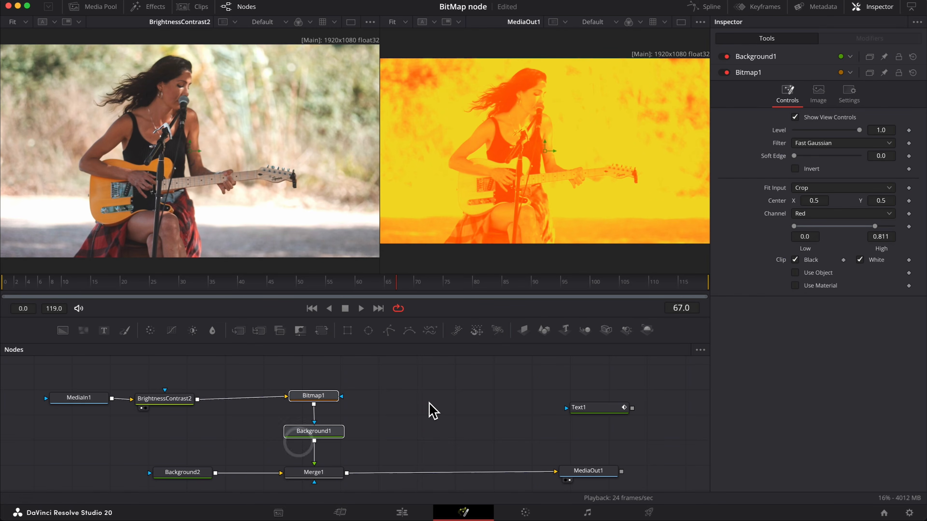
{"action": "key", "text": "ctrl+c"}
{"action": "key", "text": "ctrl+v"}
Merge the duplicated background over Merge1's output and feed BrightnessContrast2's output into Bitmap1_1, moved higher in the node graph.
{"action": "left_click_drag", "start_coordinate": [400, 466], "coordinate": [346, 473]}
{"action": "scroll", "coordinate": [490, 437], "scroll_direction": "up", "scroll_amount": 3}
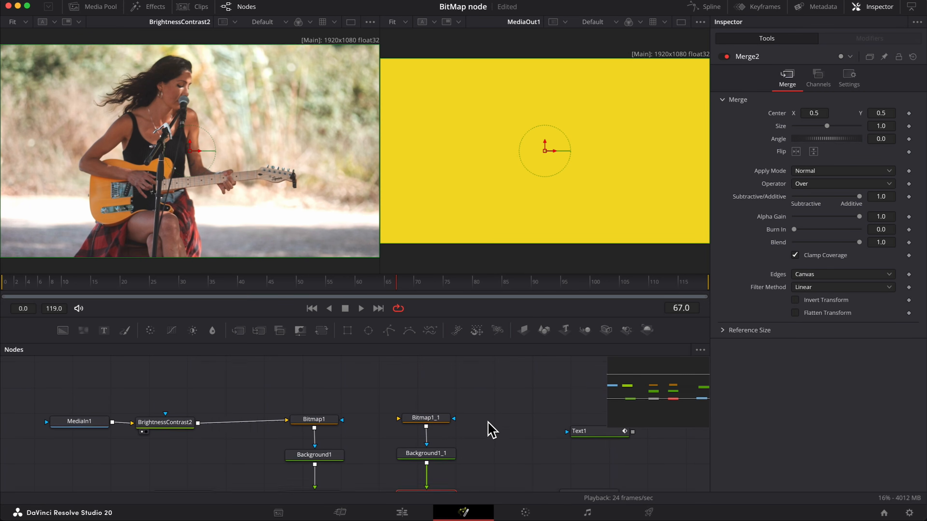
{"action": "left_click_drag", "start_coordinate": [433, 419], "coordinate": [431, 390]}
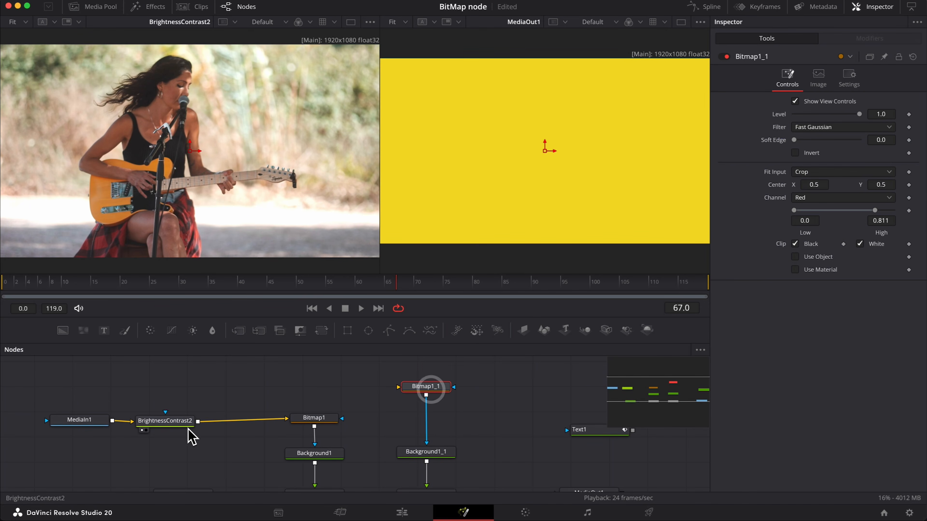
{"action": "left_click_drag", "start_coordinate": [197, 422], "coordinate": [433, 381]}
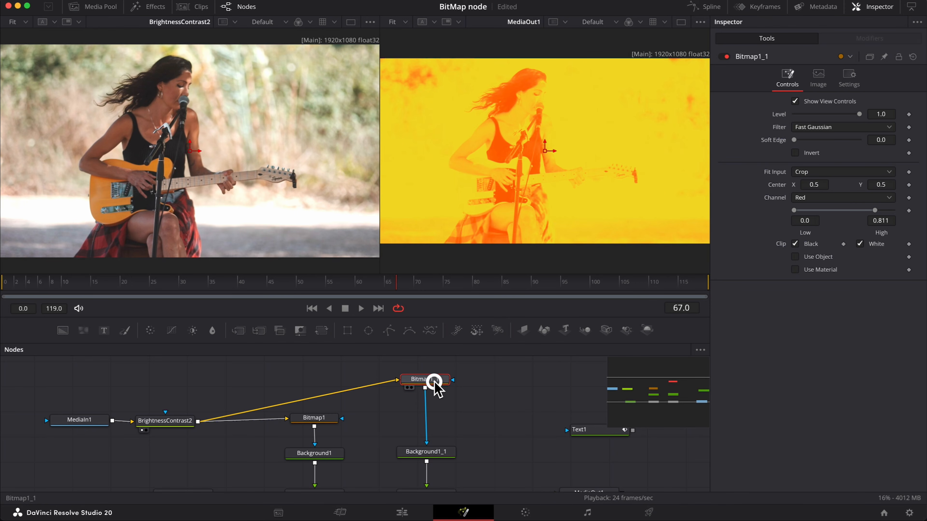
Set Background1_1's color to hex 7AA6B3.
{"action": "left_click", "coordinate": [448, 455]}
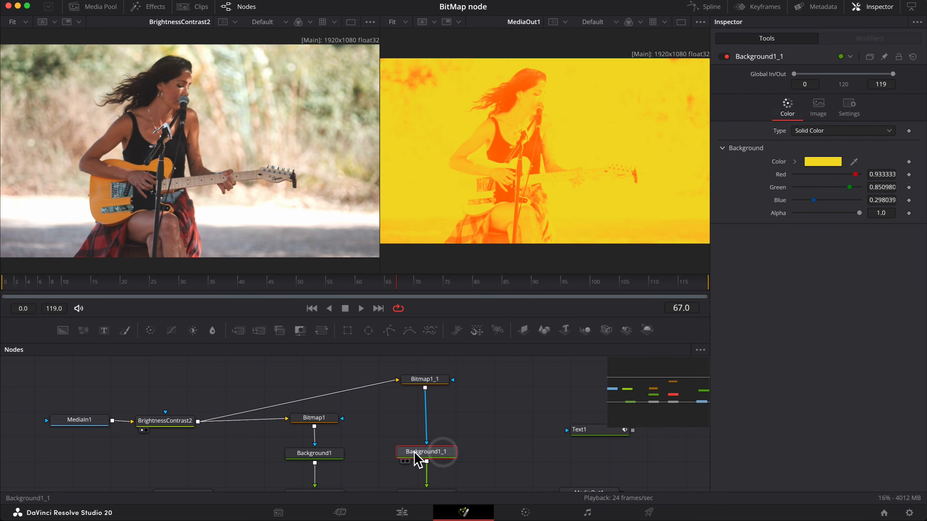
{"action": "left_click", "coordinate": [823, 161]}
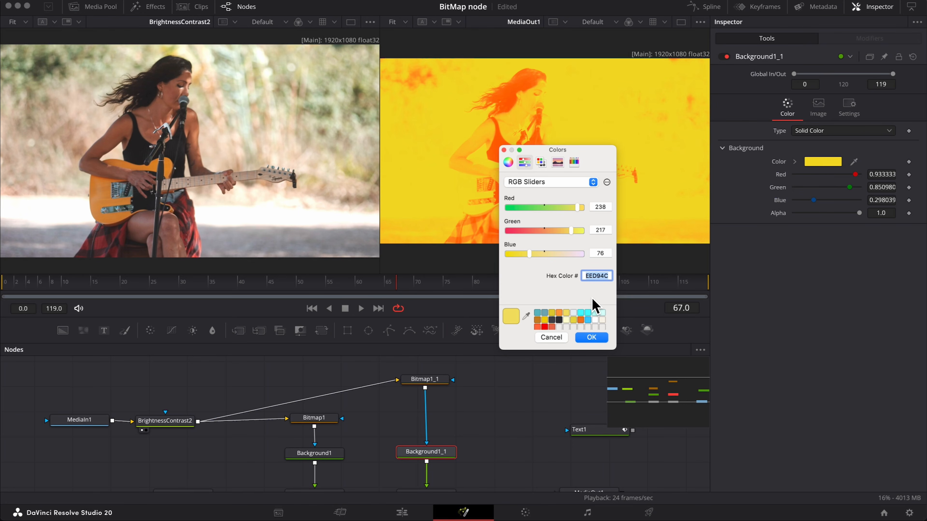
{"action": "type", "text": "7AA"}
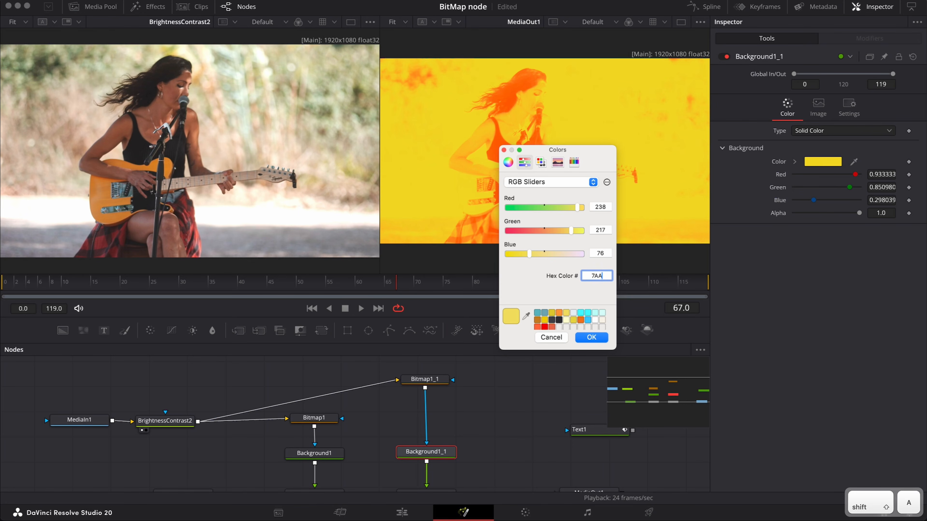
{"action": "type", "text": "6"}
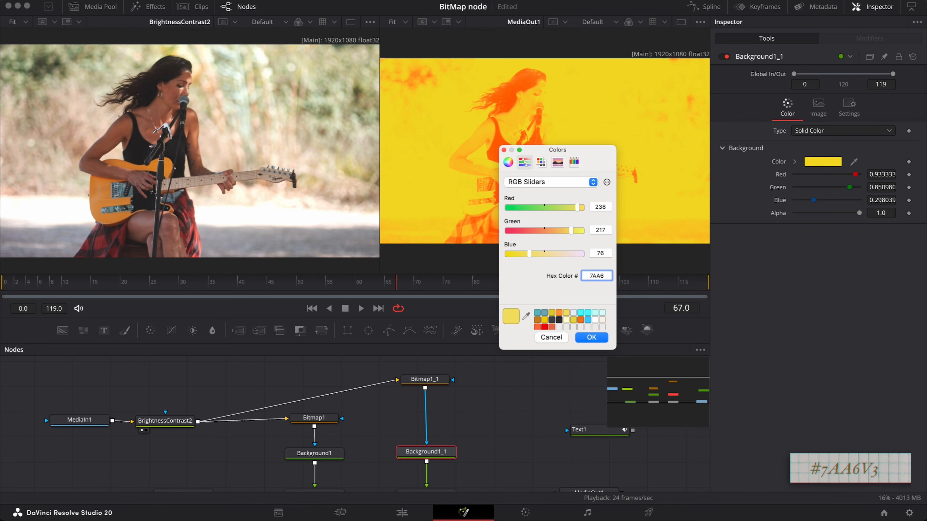
{"action": "type", "text": "B3"}
{"action": "key", "text": "Return"}
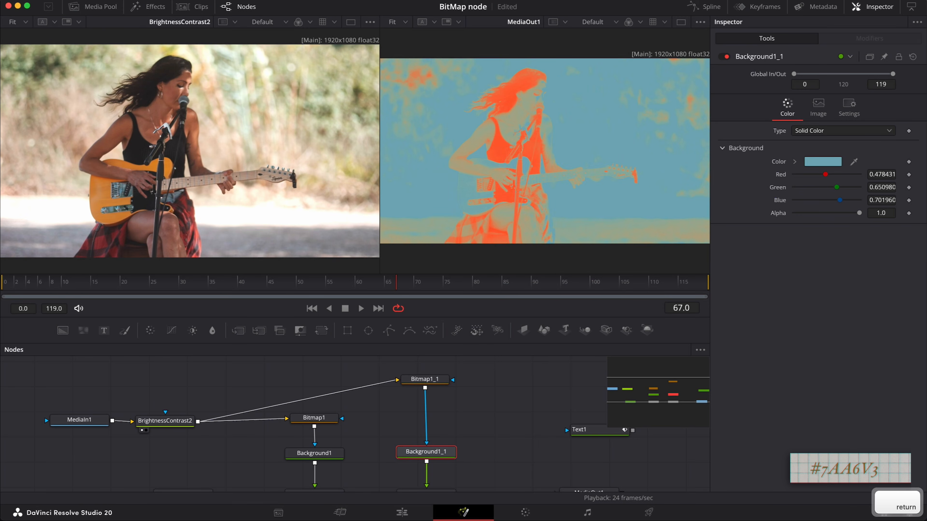
Set Bitmap1_1's channel to Blue.
{"action": "scroll", "coordinate": [479, 461], "scroll_direction": "down", "scroll_amount": 3}
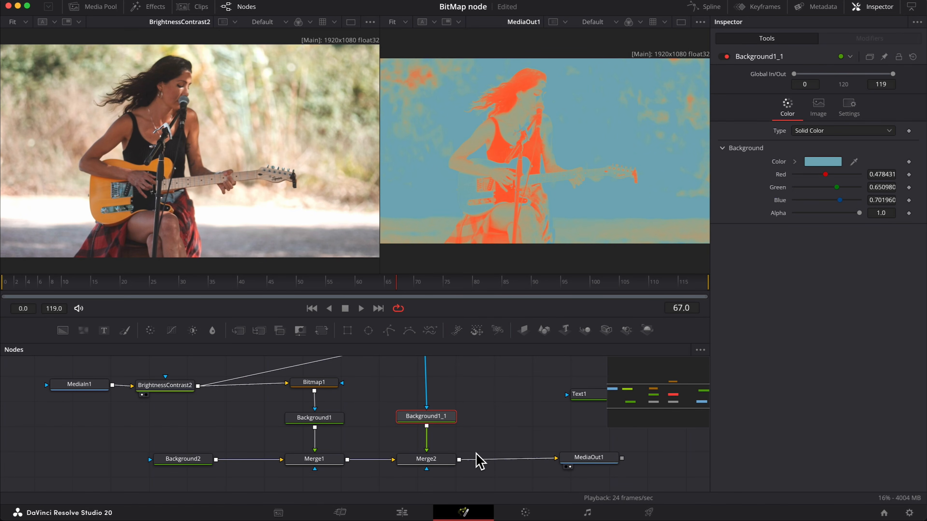
{"action": "scroll", "coordinate": [465, 418], "scroll_direction": "up", "scroll_amount": 1}
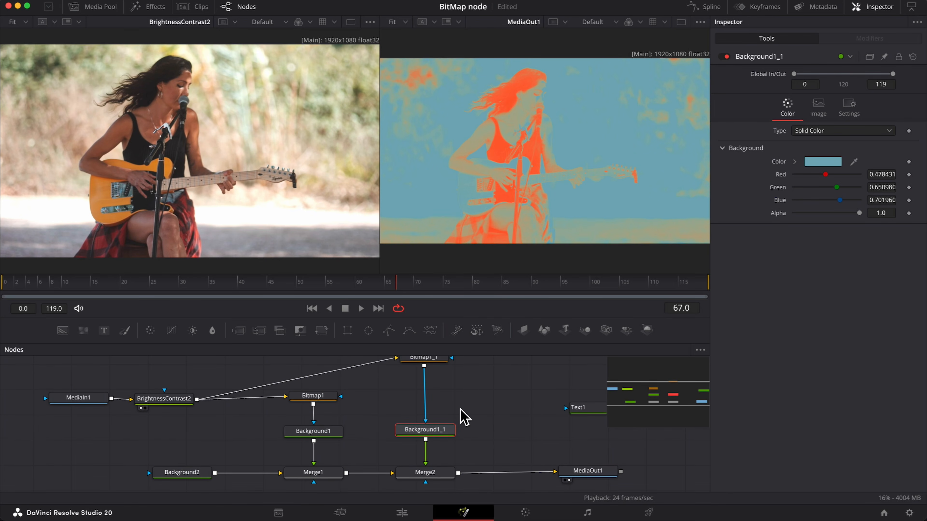
{"action": "scroll", "coordinate": [524, 432], "scroll_direction": "up", "scroll_amount": 1}
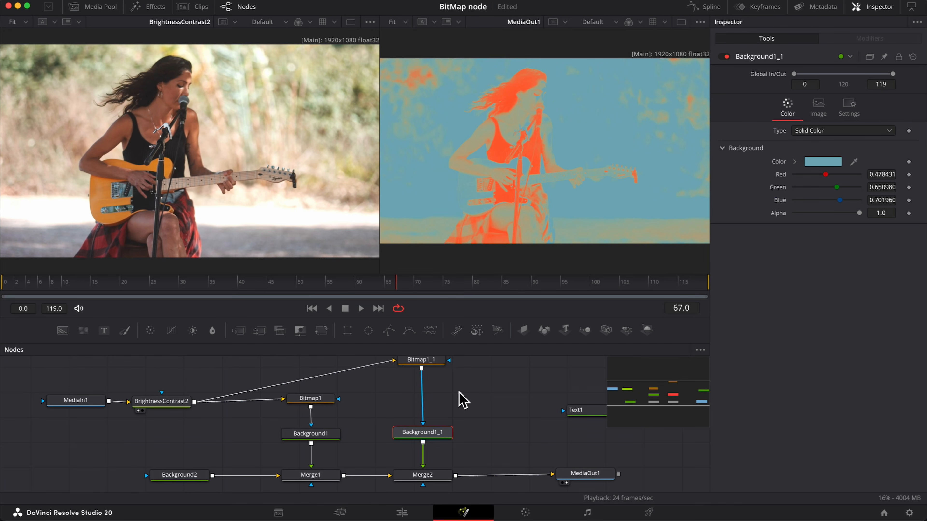
{"action": "scroll", "coordinate": [451, 386], "scroll_direction": "up", "scroll_amount": 2}
{"action": "left_click", "coordinate": [428, 377]}
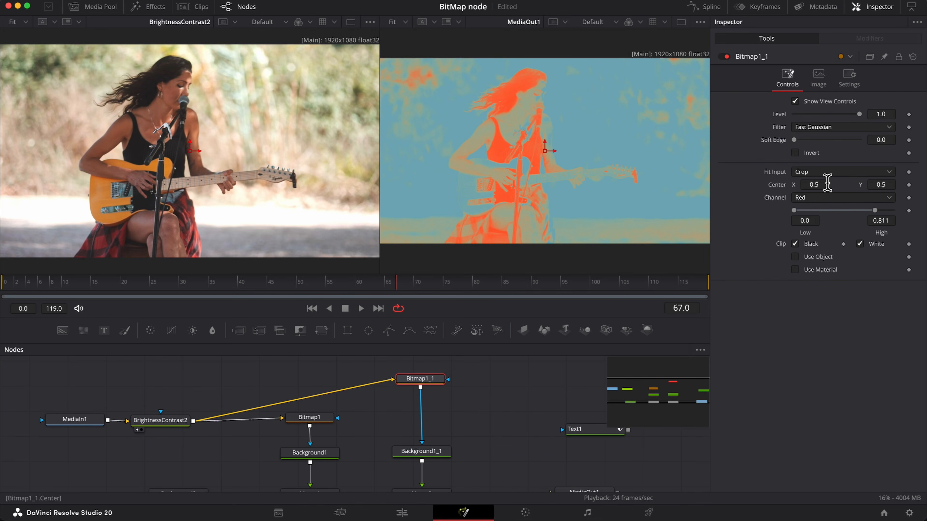
{"action": "left_click", "coordinate": [810, 199]}
{"action": "left_click", "coordinate": [806, 238]}
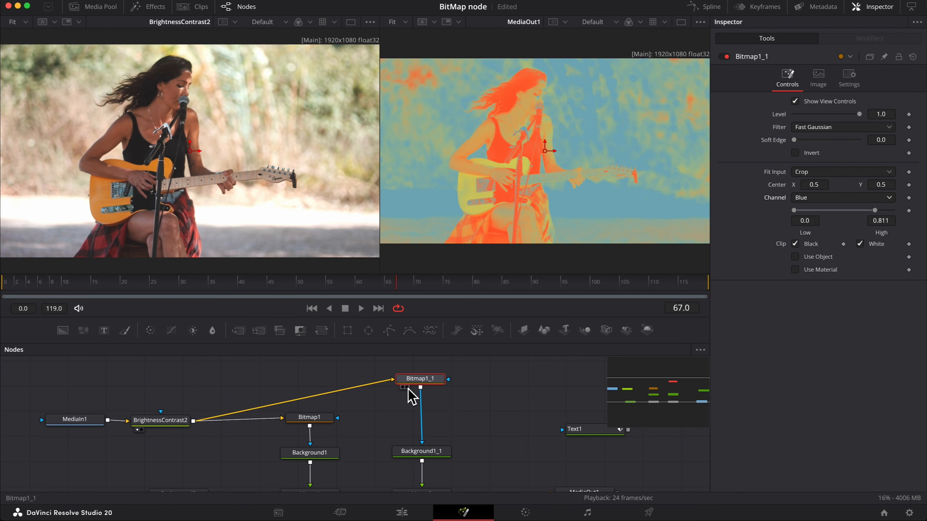
View Bitmap1_1's mask on its own and compare the Red, Green, Blue, Luminance and Saturation channels, ending on Blue.
{"action": "left_click", "coordinate": [407, 387]}
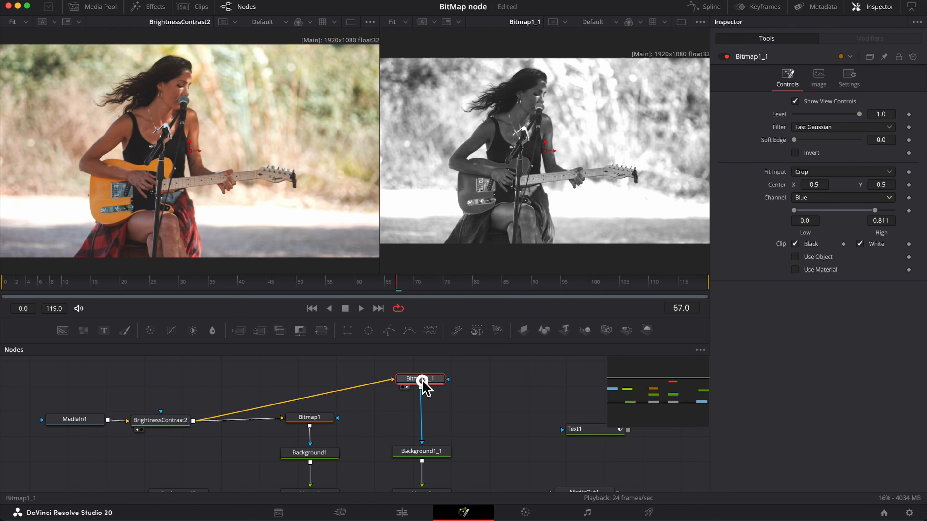
{"action": "left_click_drag", "start_coordinate": [420, 380], "coordinate": [419, 383]}
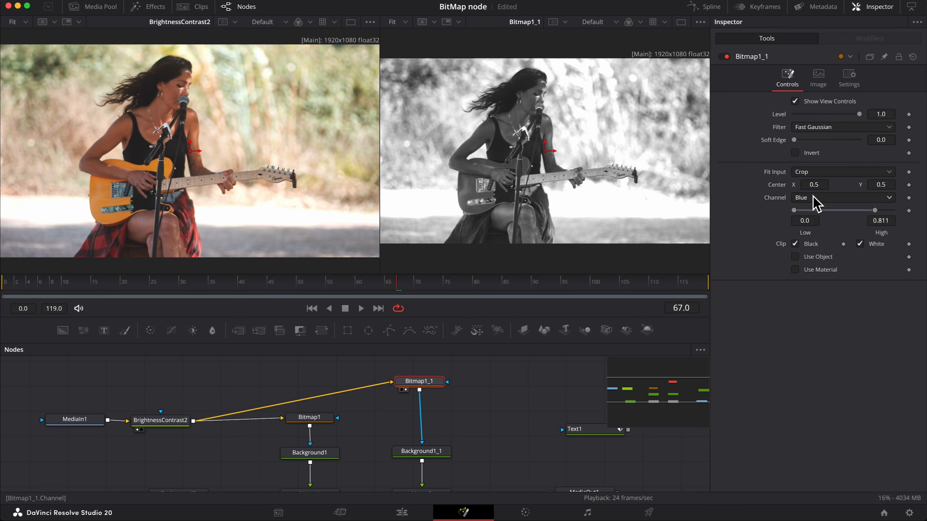
{"action": "left_click", "coordinate": [823, 198]}
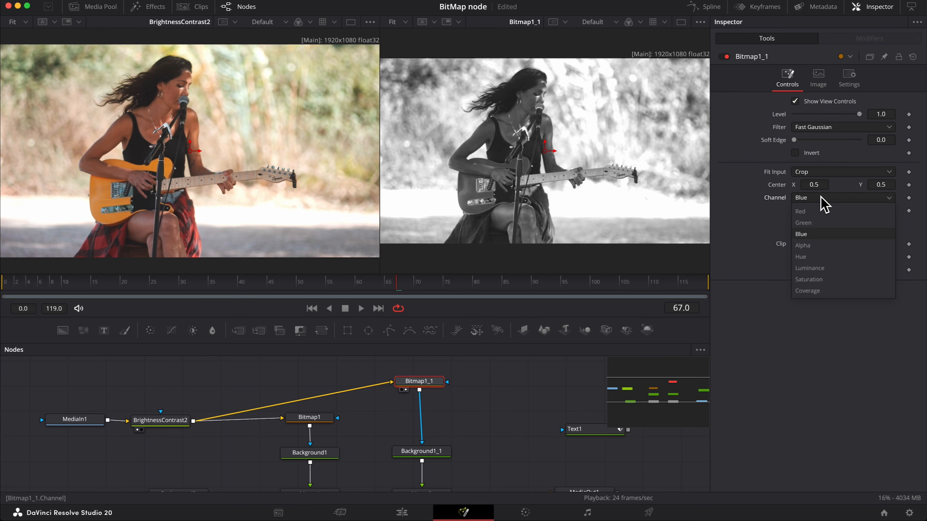
{"action": "left_click", "coordinate": [810, 214]}
{"action": "left_click", "coordinate": [821, 198]}
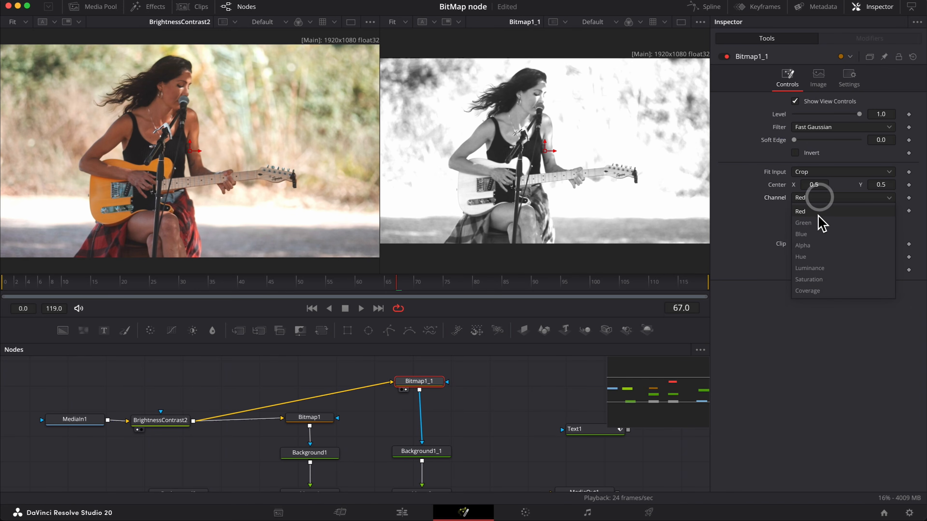
{"action": "left_click", "coordinate": [819, 221]}
{"action": "left_click", "coordinate": [819, 198]}
{"action": "left_click", "coordinate": [819, 234]}
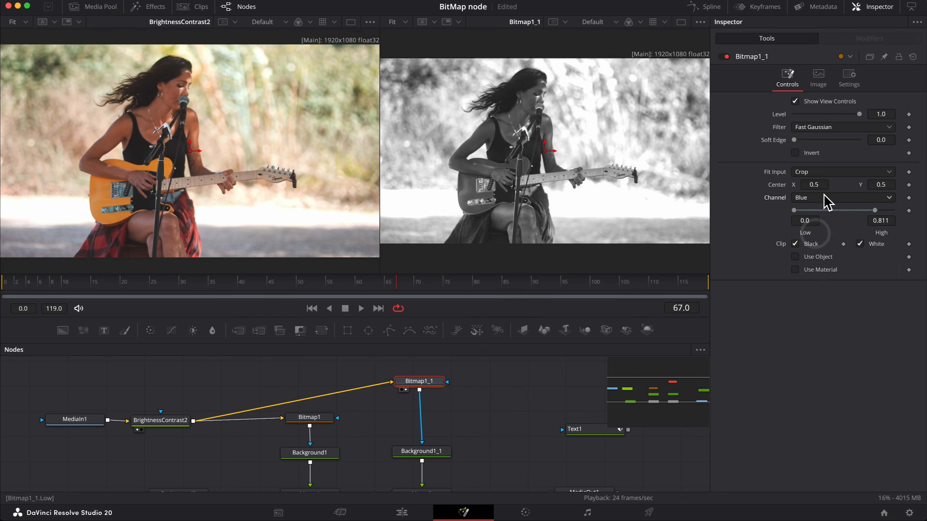
{"action": "left_click", "coordinate": [823, 197]}
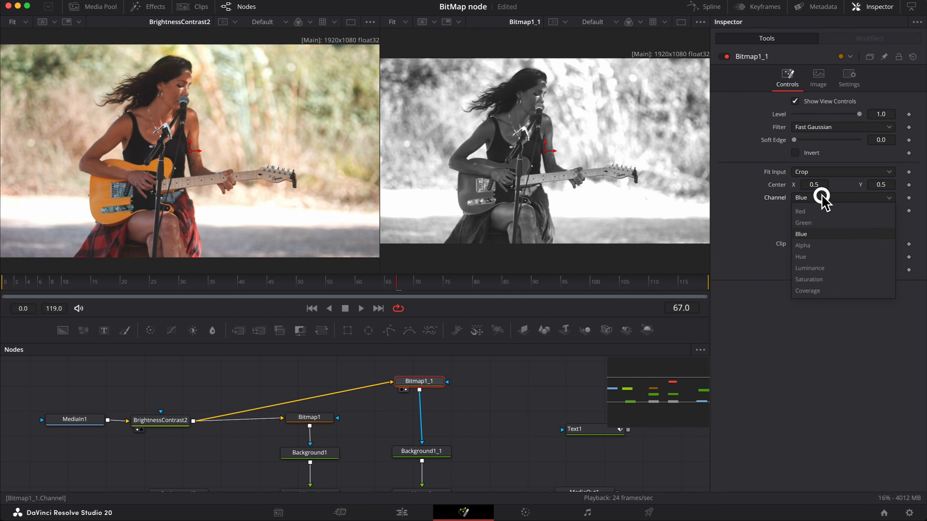
{"action": "left_click", "coordinate": [817, 269]}
{"action": "left_click", "coordinate": [817, 198]}
{"action": "left_click", "coordinate": [813, 279]}
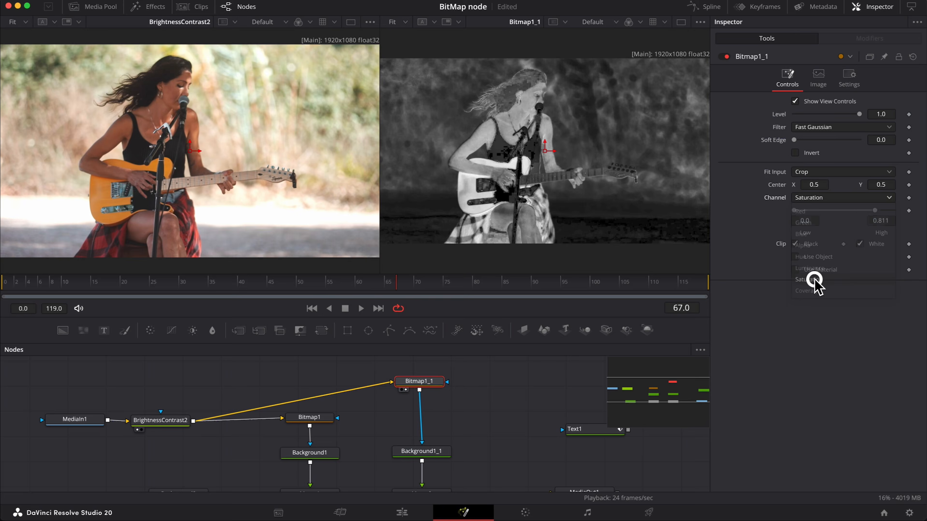
{"action": "left_click", "coordinate": [814, 199]}
{"action": "left_click", "coordinate": [807, 234]}
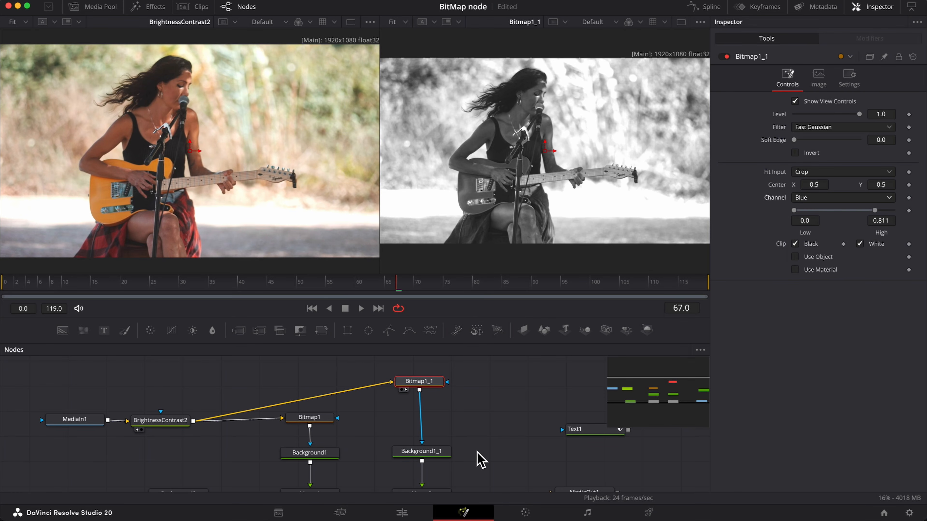
Show MediaOut1 in the viewer again and shift its node slightly farther from Merge2.
{"action": "scroll", "coordinate": [513, 445], "scroll_direction": "down", "scroll_amount": 1}
{"action": "scroll", "coordinate": [513, 445], "scroll_direction": "right", "scroll_amount": 1}
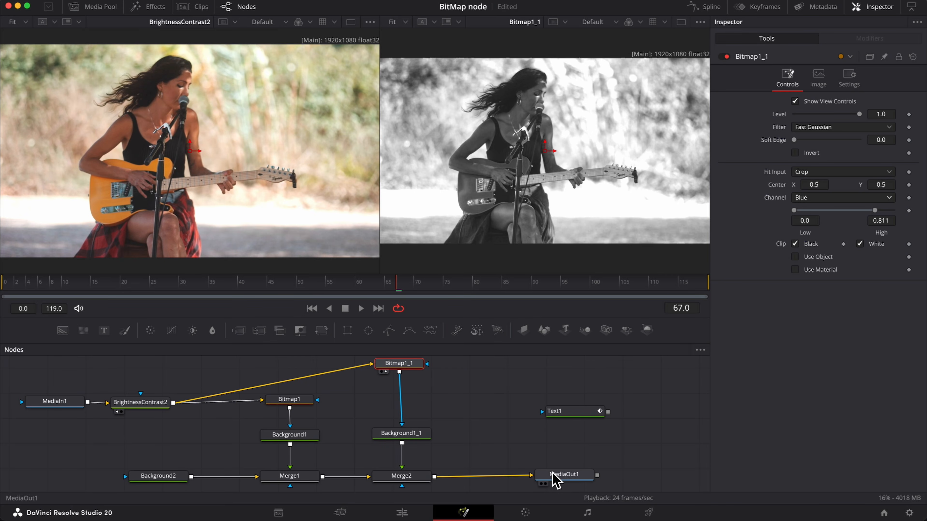
{"action": "left_click", "coordinate": [545, 484]}
{"action": "left_click_drag", "start_coordinate": [562, 480], "coordinate": [575, 476]}
Insert a Transform node between Bitmap1_1 and Background1_1 and space it evenly between them.
{"action": "left_click", "coordinate": [412, 367]}
{"action": "scroll", "coordinate": [412, 367], "scroll_direction": "up", "scroll_amount": 1}
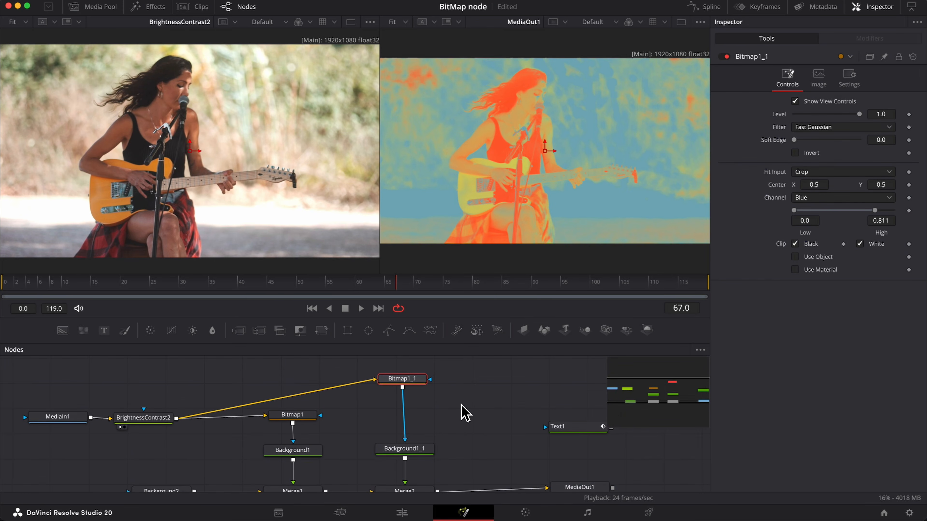
{"action": "key", "text": "shift+space"}
{"action": "type", "text": "tran"}
{"action": "key", "text": "Return"}
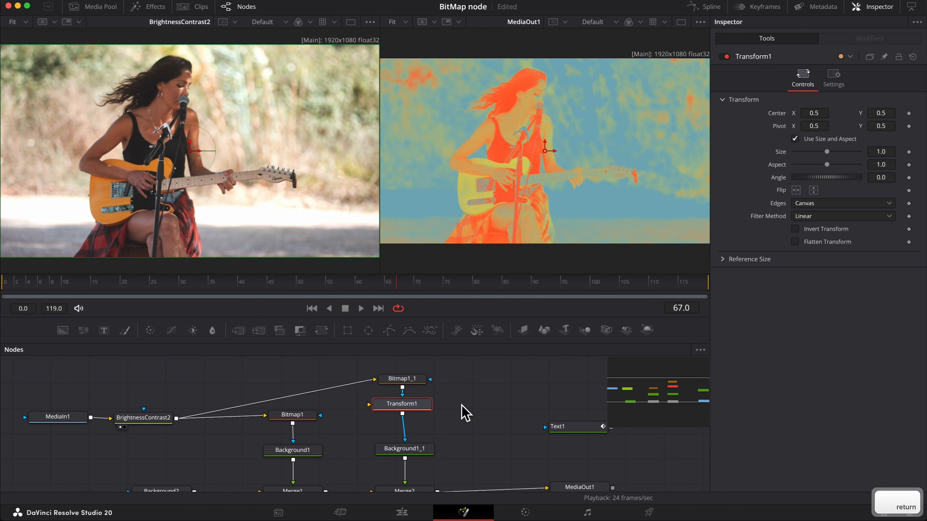
{"action": "left_click_drag", "start_coordinate": [419, 410], "coordinate": [403, 420]}
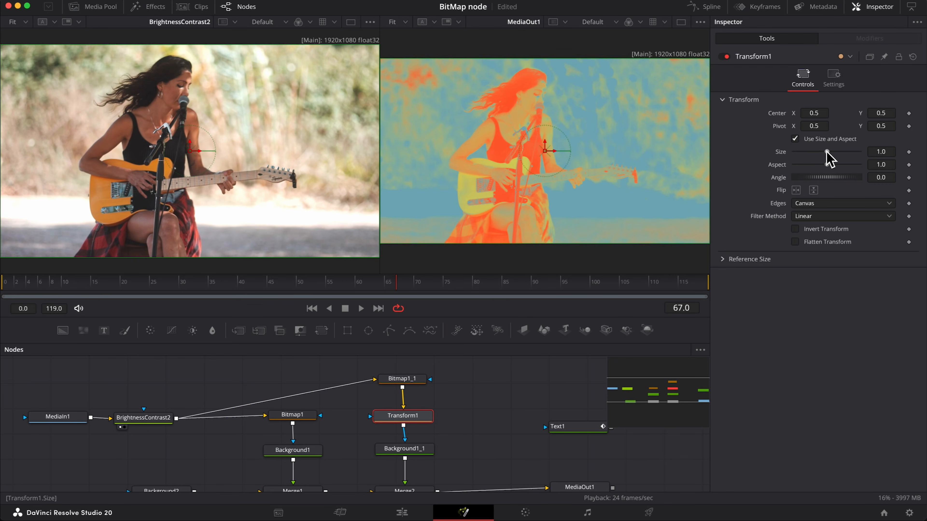
Set Transform1's size to 1.13 and its center to X 0.512, Y 0.47 to offset the blue background's mask.
{"action": "left_click_drag", "start_coordinate": [828, 152], "coordinate": [829, 153]}
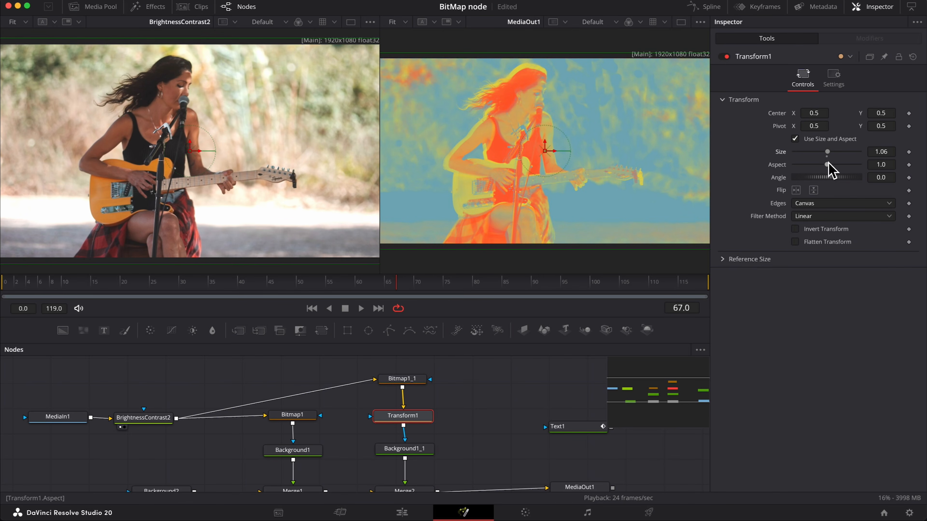
{"action": "left_click_drag", "start_coordinate": [816, 113], "coordinate": [819, 114]}
{"action": "left_click_drag", "start_coordinate": [826, 152], "coordinate": [828, 151]}
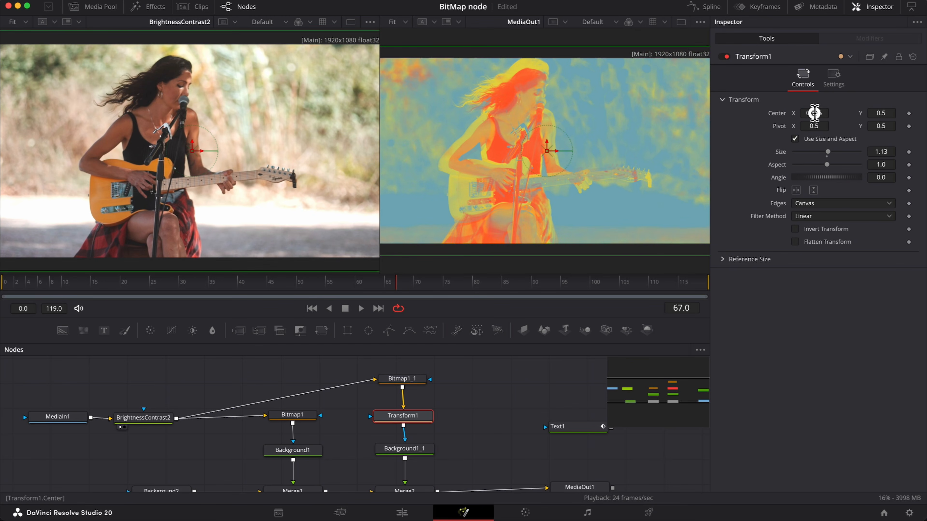
{"action": "left_click_drag", "start_coordinate": [814, 113], "coordinate": [817, 114]}
{"action": "left_click_drag", "start_coordinate": [879, 113], "coordinate": [864, 112]}
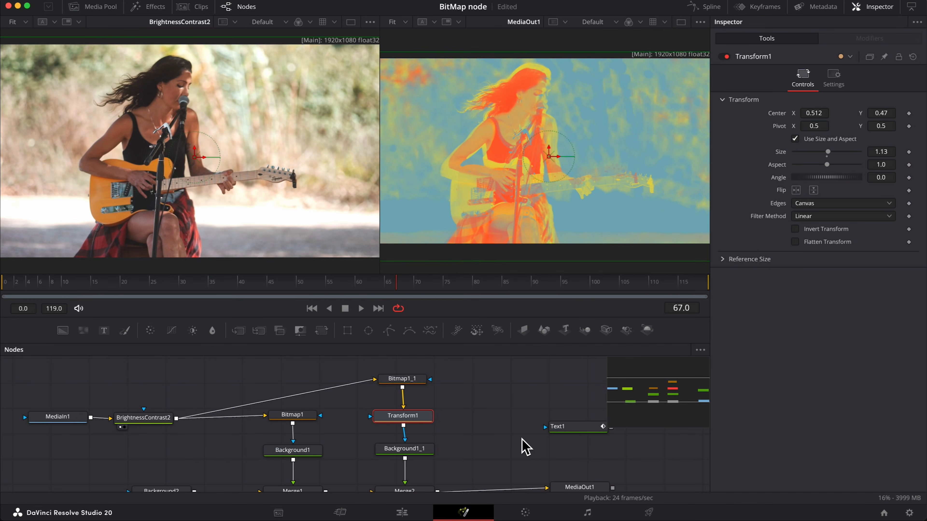
Move MediaOut1 farther along the node graph and merge Text1 over Merge2's output.
{"action": "scroll", "coordinate": [526, 447], "scroll_direction": "down", "scroll_amount": 2}
{"action": "scroll", "coordinate": [511, 434], "scroll_direction": "right", "scroll_amount": 4}
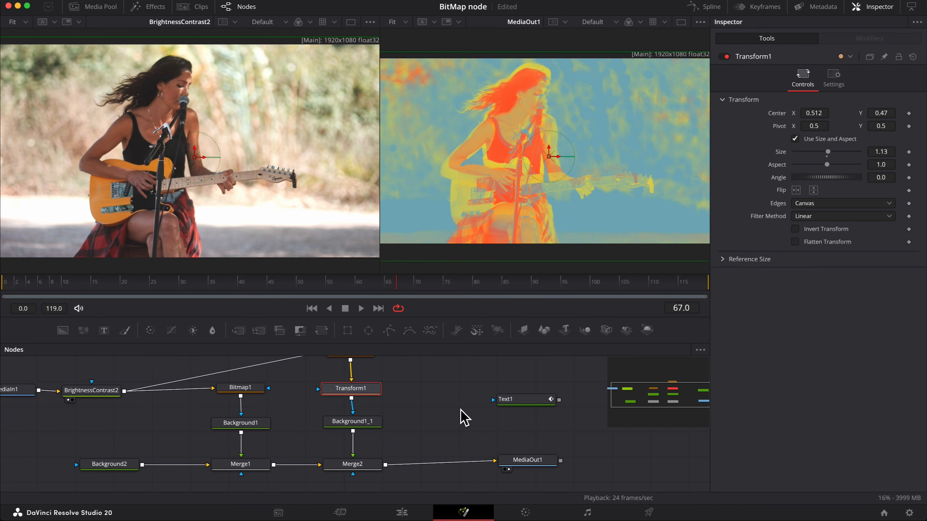
{"action": "left_click_drag", "start_coordinate": [528, 464], "coordinate": [601, 471]}
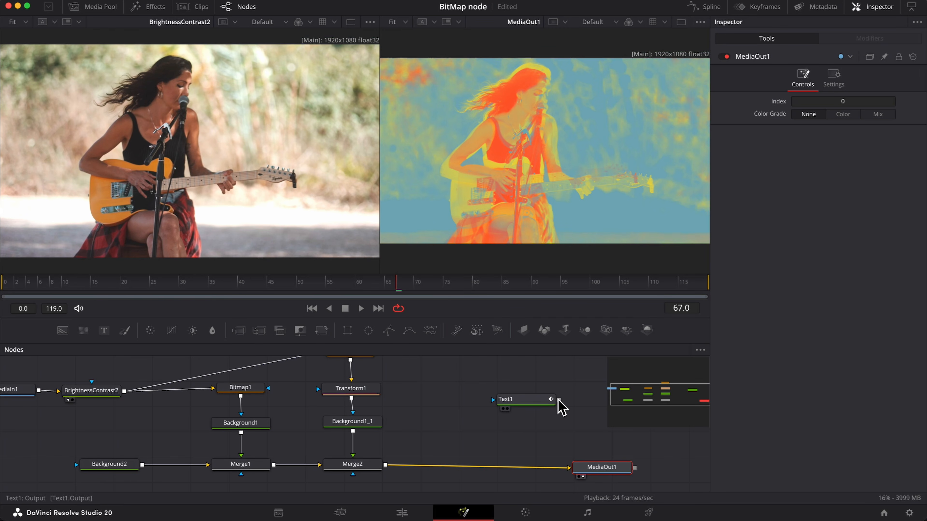
{"action": "left_click_drag", "start_coordinate": [559, 401], "coordinate": [387, 468]}
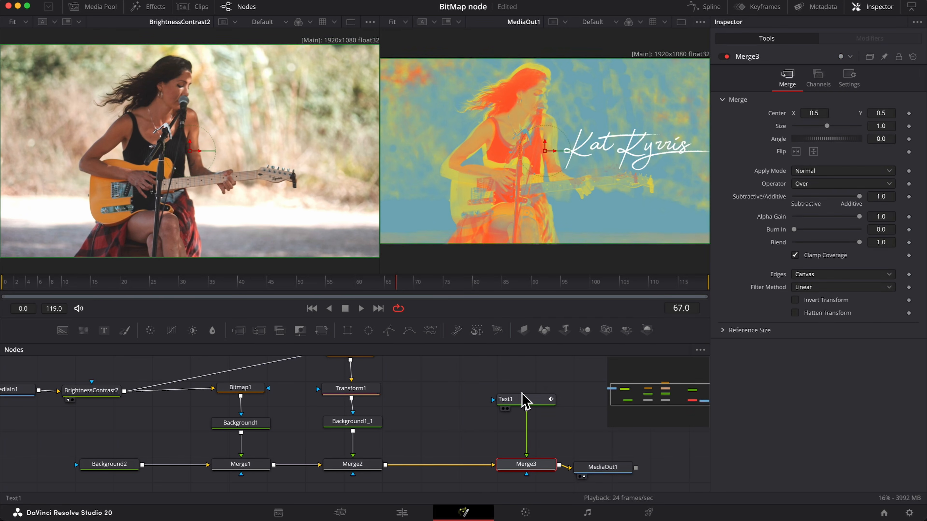
Move the Text1 title to the lower-right area of the frame and show the result in a single viewer.
{"action": "left_click", "coordinate": [524, 400]}
{"action": "left_click_drag", "start_coordinate": [629, 148], "coordinate": [627, 212]}
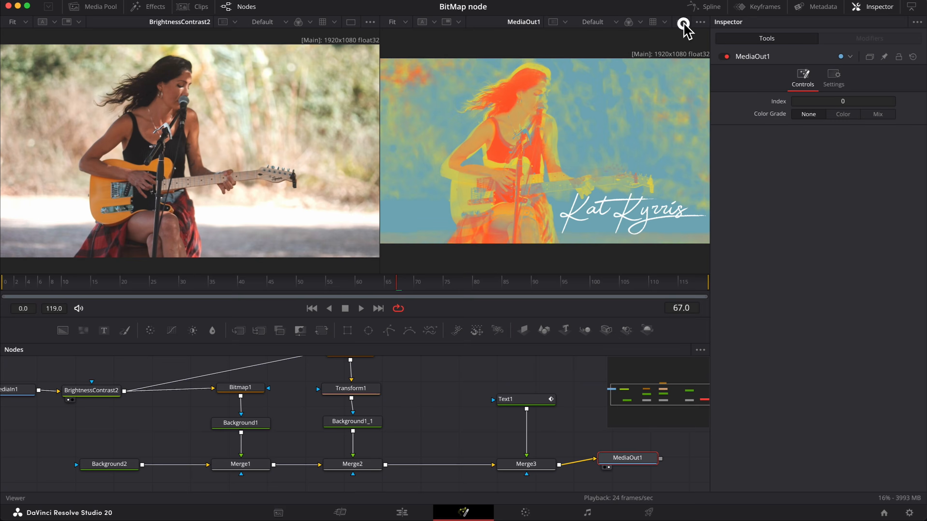
{"action": "left_click", "coordinate": [681, 22]}
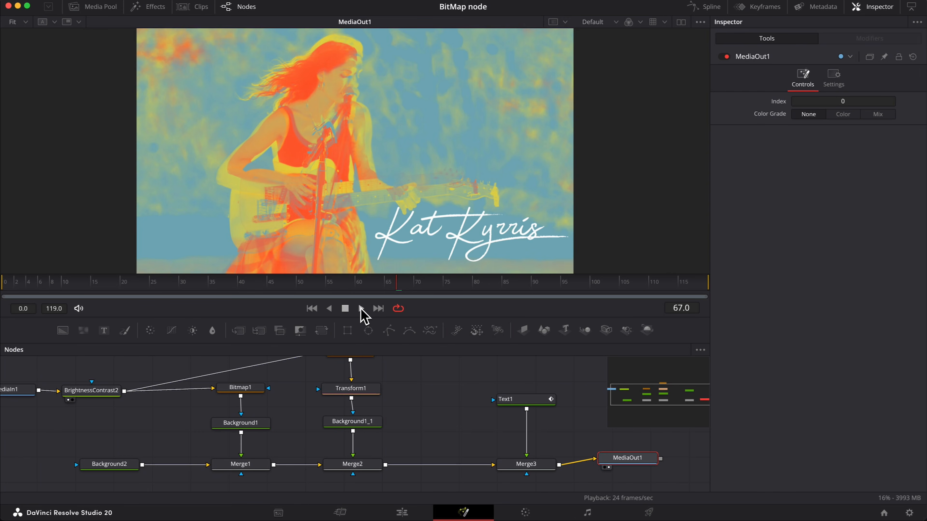
Play the finished guitarist composition from its first frame to review the result.
{"action": "left_click", "coordinate": [313, 309]}
{"action": "left_click", "coordinate": [361, 309]}
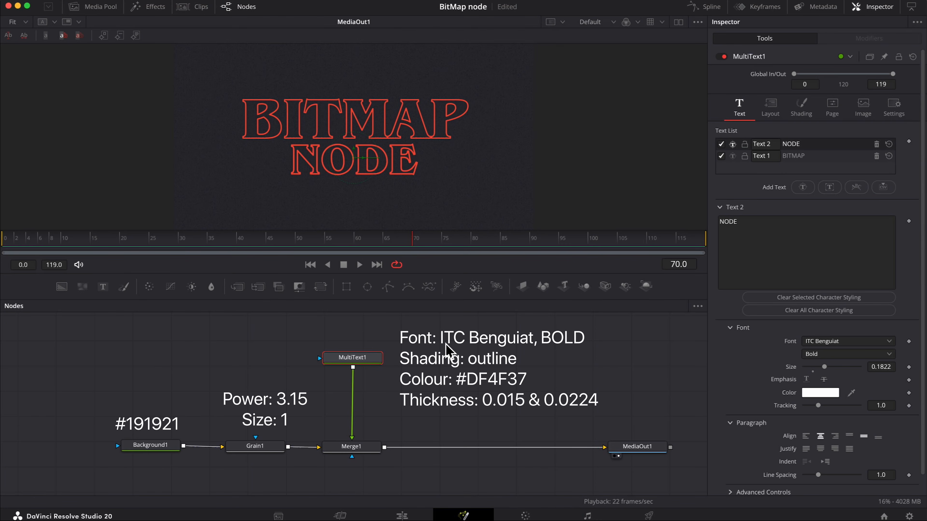
Examine the color settings of Background1 and the outline shading settings of MultiText1 in the title composition.
{"action": "left_click_drag", "start_coordinate": [164, 449], "coordinate": [173, 451]}
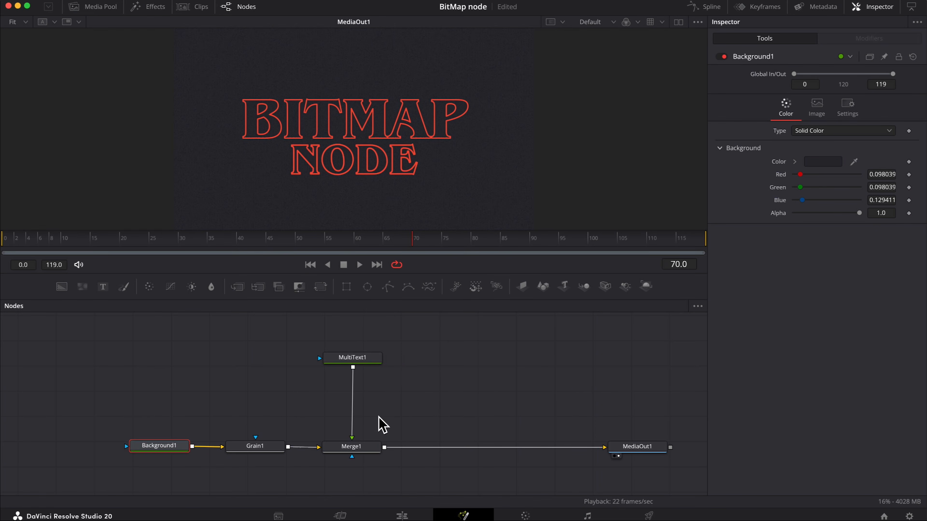
{"action": "left_click", "coordinate": [360, 365]}
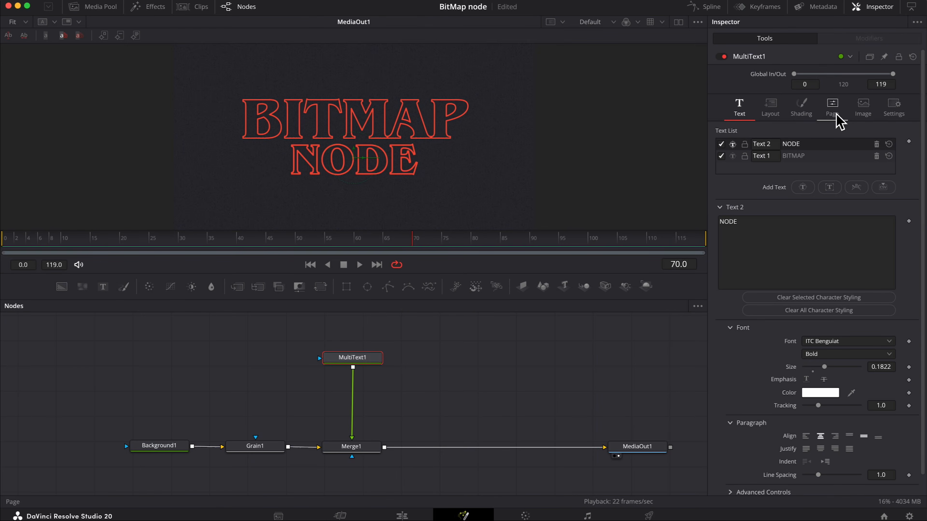
{"action": "left_click", "coordinate": [802, 107]}
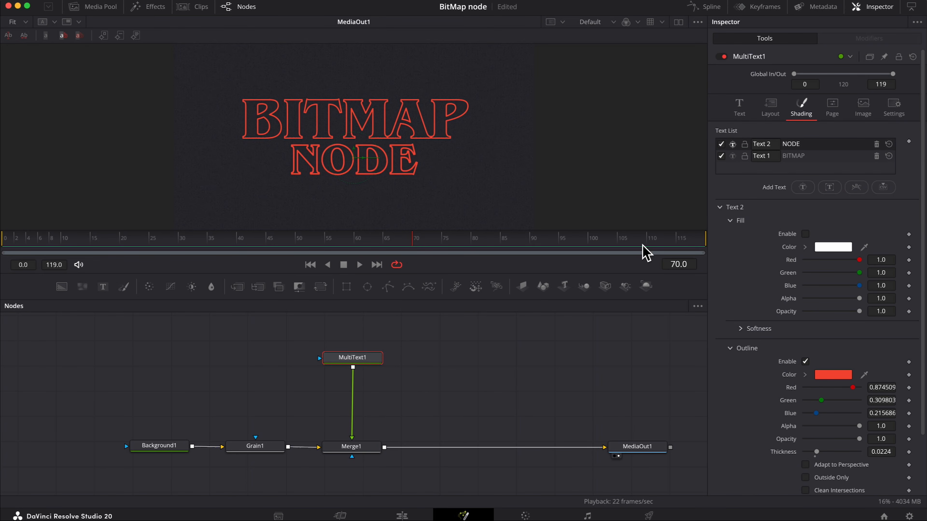
Add a Bitmap node beside MultiText1, detach it from the text's mask input, and place a copy of it underneath.
{"action": "key", "text": "shift+space"}
{"action": "type", "text": "bit"}
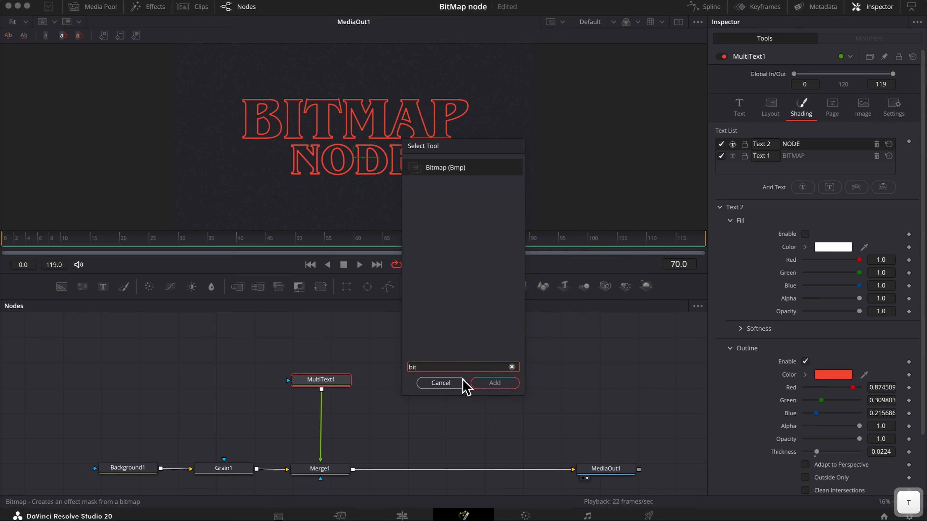
{"action": "key", "text": "Return"}
{"action": "left_click_drag", "start_coordinate": [325, 351], "coordinate": [444, 325]}
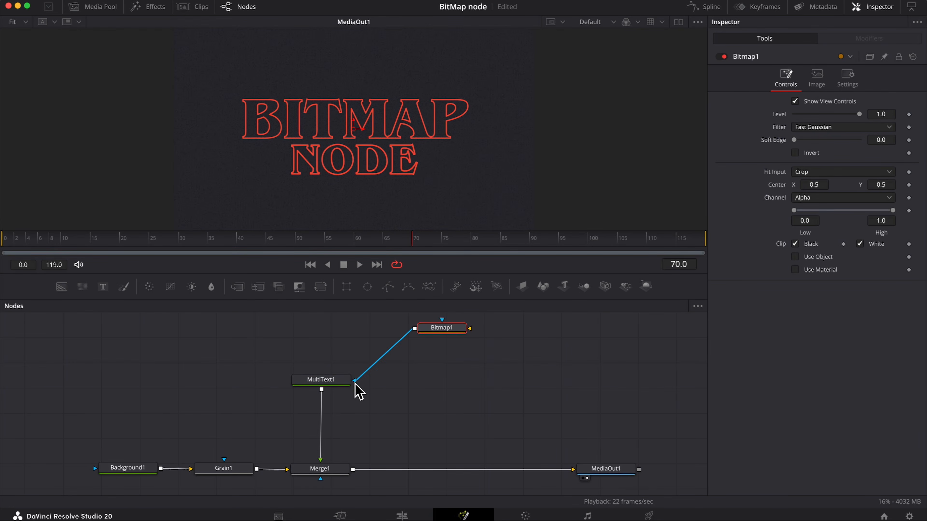
{"action": "left_click_drag", "start_coordinate": [355, 383], "coordinate": [385, 381]}
{"action": "left_click_drag", "start_coordinate": [437, 329], "coordinate": [423, 345]}
{"action": "key", "text": "super+c"}
{"action": "left_click", "coordinate": [440, 385]}
{"action": "key", "text": "super+v"}
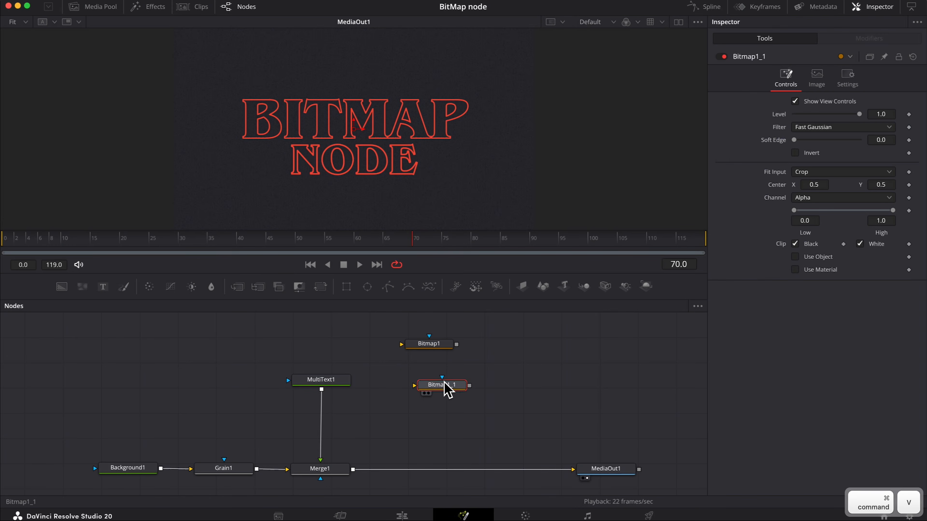
{"action": "left_click_drag", "start_coordinate": [444, 385], "coordinate": [434, 371]}
Connect MultiText1's output to both Bitmap nodes and feed Bitmap1 into Bitmap1_1's mask input.
{"action": "left_click_drag", "start_coordinate": [324, 380], "coordinate": [402, 344]}
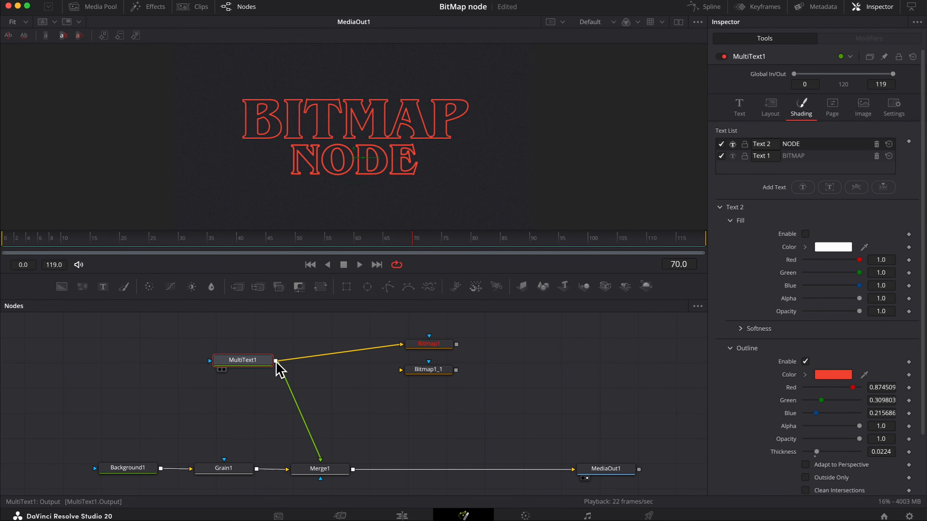
{"action": "left_click_drag", "start_coordinate": [276, 361], "coordinate": [401, 370]}
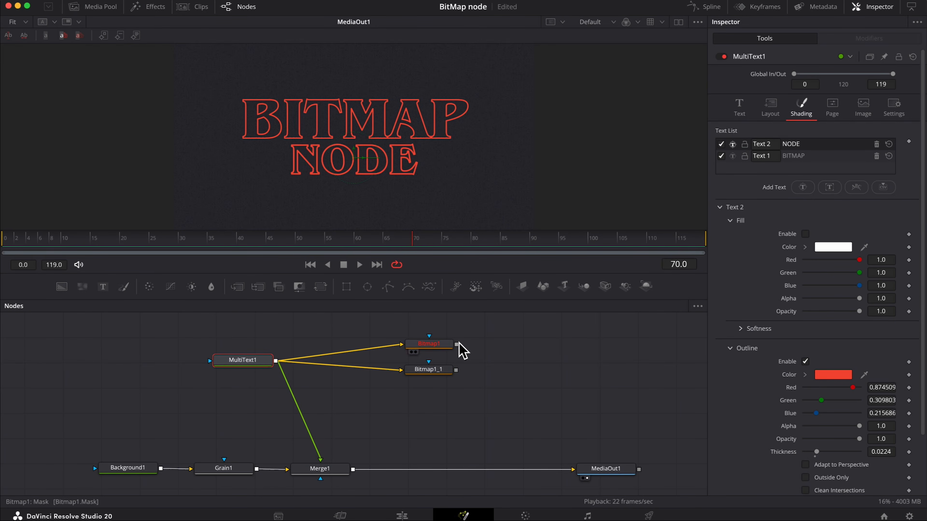
{"action": "left_click_drag", "start_coordinate": [457, 345], "coordinate": [431, 336]}
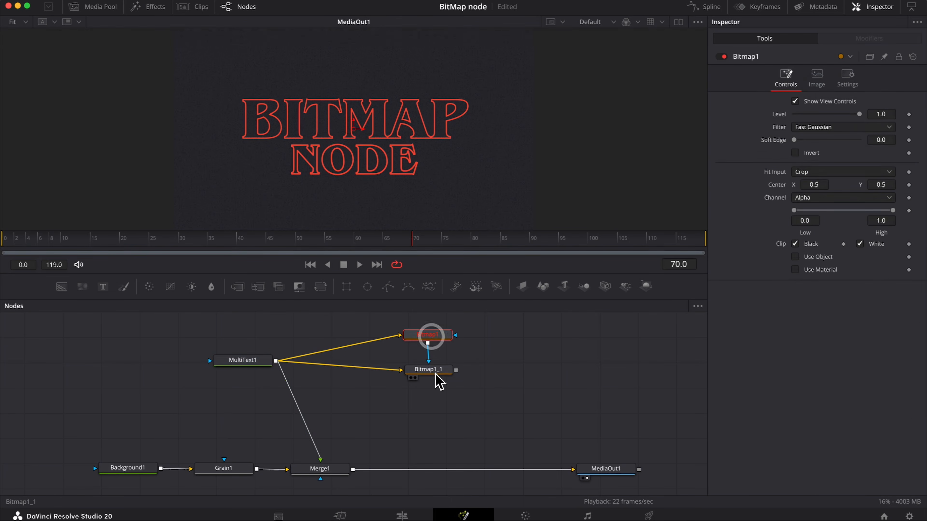
Add a Merge node after Merge1 and connect Bitmap1_1 to its foreground input.
{"action": "left_click", "coordinate": [339, 472]}
{"action": "key", "text": "shift+space"}
{"action": "type", "text": "merge"}
{"action": "key", "text": "Return"}
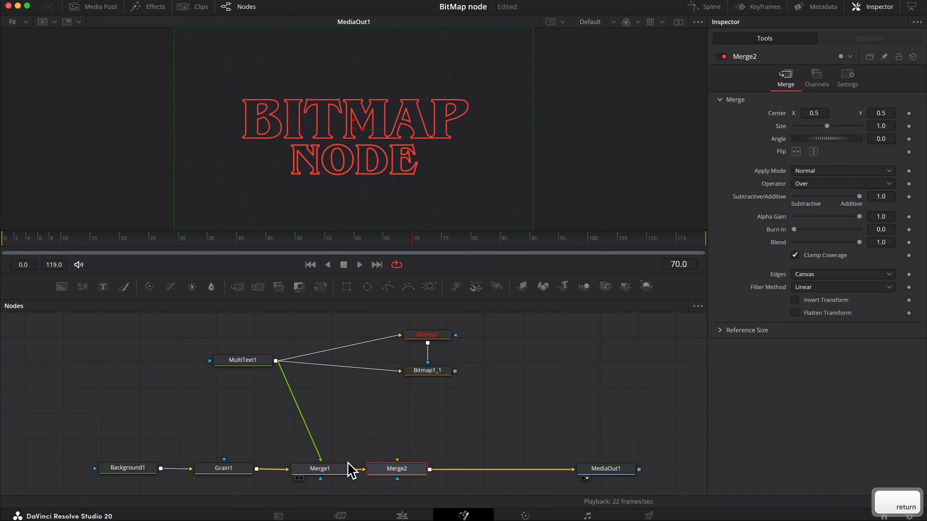
{"action": "left_click_drag", "start_coordinate": [455, 371], "coordinate": [436, 460]}
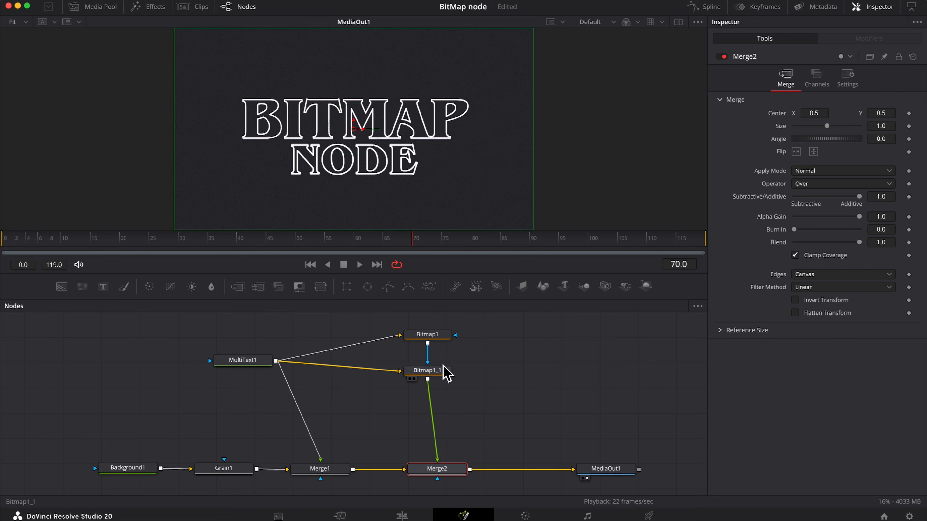
Show Bitmap1_1 alongside MediaOut1 in dual viewers and set its Paint Mode to Multiply.
{"action": "left_click", "coordinate": [411, 384]}
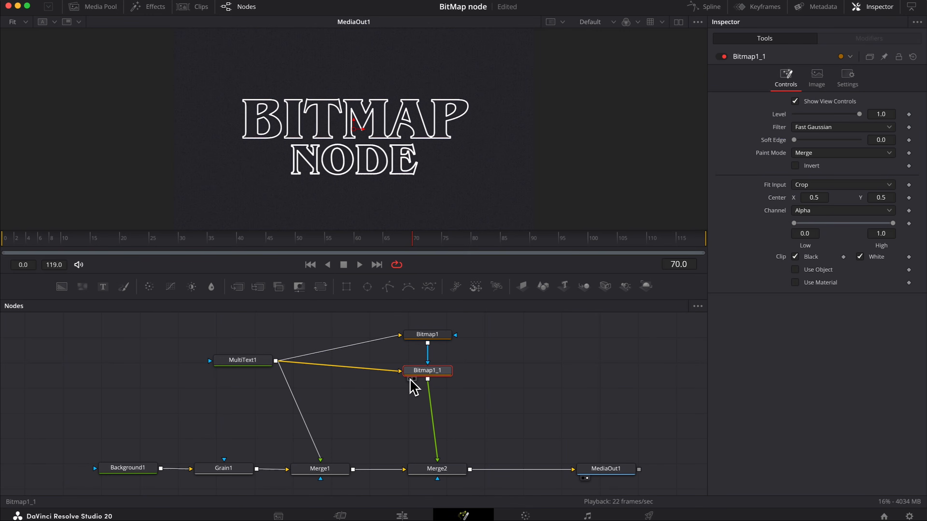
{"action": "left_click", "coordinate": [682, 23]}
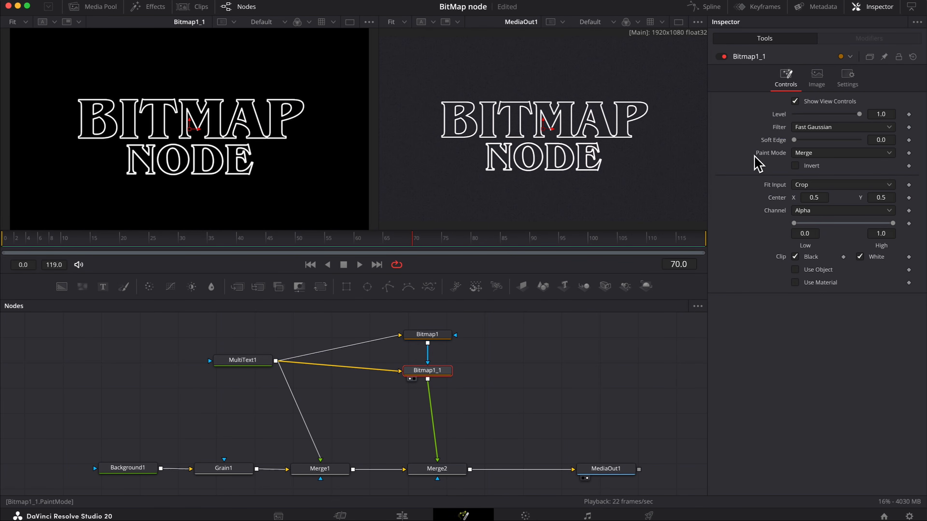
{"action": "left_click", "coordinate": [834, 153]}
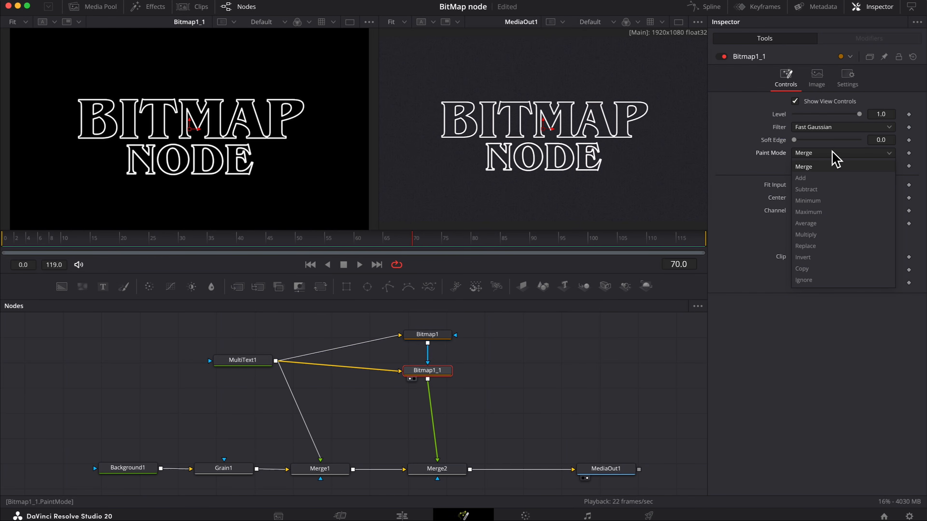
{"action": "left_click", "coordinate": [821, 235]}
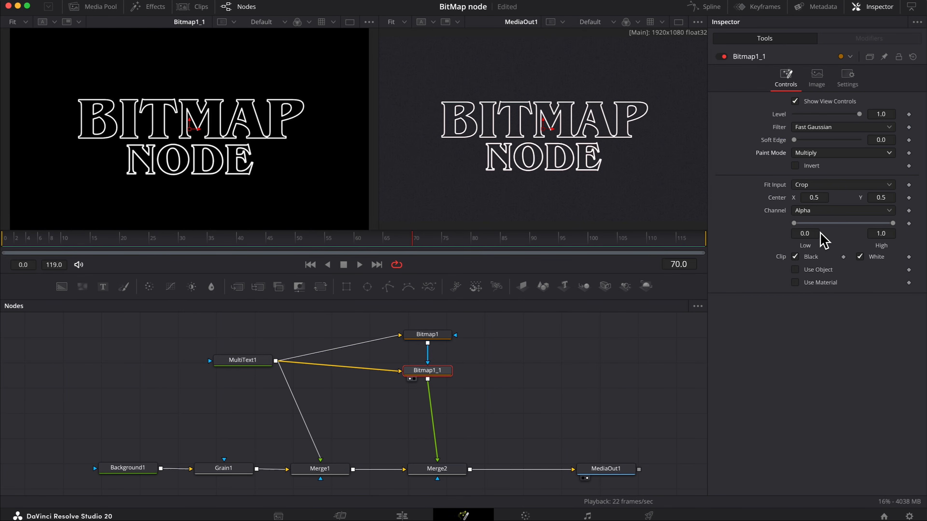
Invert Bitmap1 and offset its center slightly in X and to Y 0.51 so only the outline edges remain.
{"action": "left_click", "coordinate": [432, 335]}
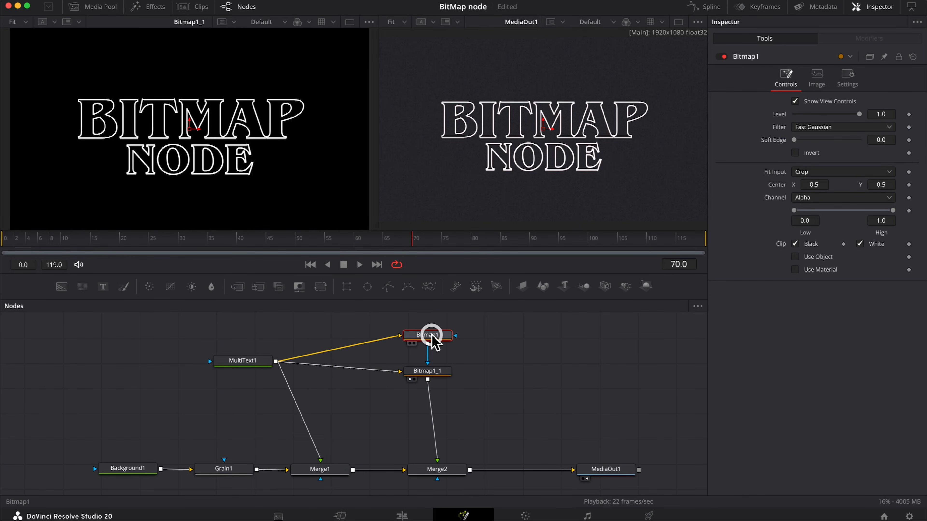
{"action": "left_click", "coordinate": [795, 153]}
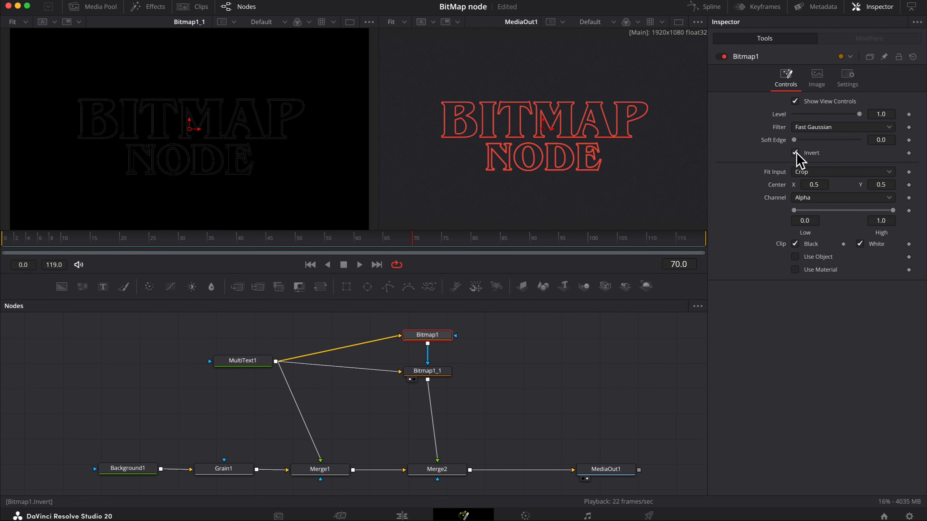
{"action": "left_click_drag", "start_coordinate": [816, 185], "coordinate": [817, 185]}
{"action": "left_click_drag", "start_coordinate": [883, 185], "coordinate": [887, 185]}
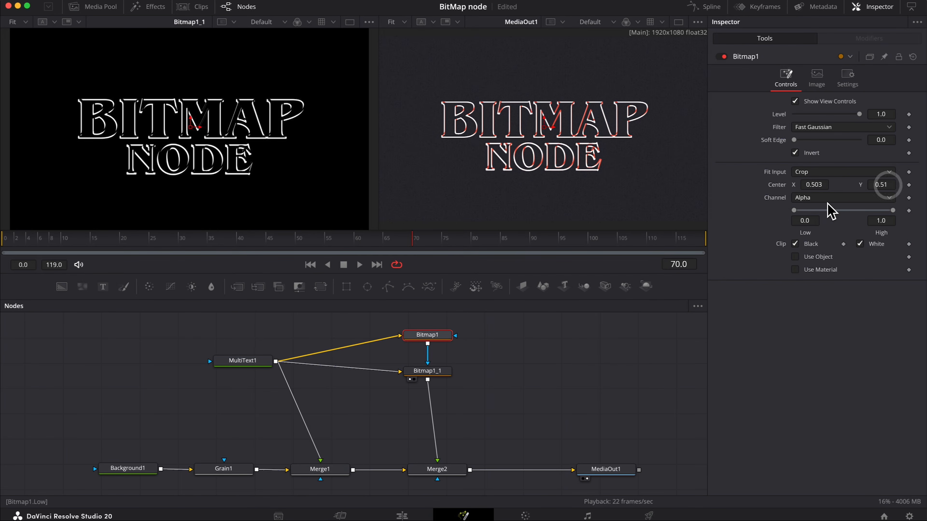
{"action": "mouse_move", "coordinate": [816, 185]}
{"action": "left_mouse_down"}
{"action": "mouse_move", "coordinate": [827, 185]}
{"action": "mouse_move", "coordinate": [814, 187]}
{"action": "left_mouse_up"}
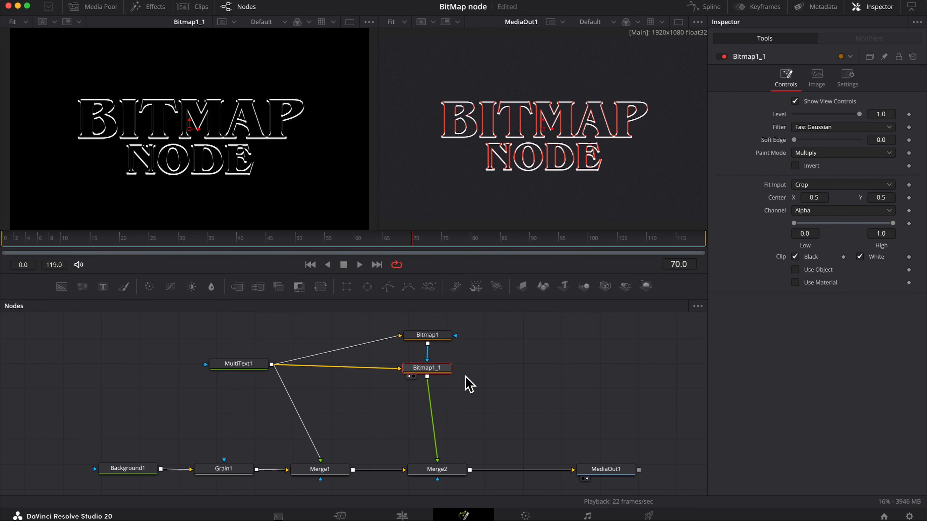
Add a FastNoise node between Bitmap1_1 and Merge2, masked by Bitmap1_1 and feeding Merge2's foreground.
{"action": "key", "text": "shift+space"}
{"action": "type", "text": "fas"}
{"action": "key", "text": "Down"}
{"action": "key", "text": "Return"}
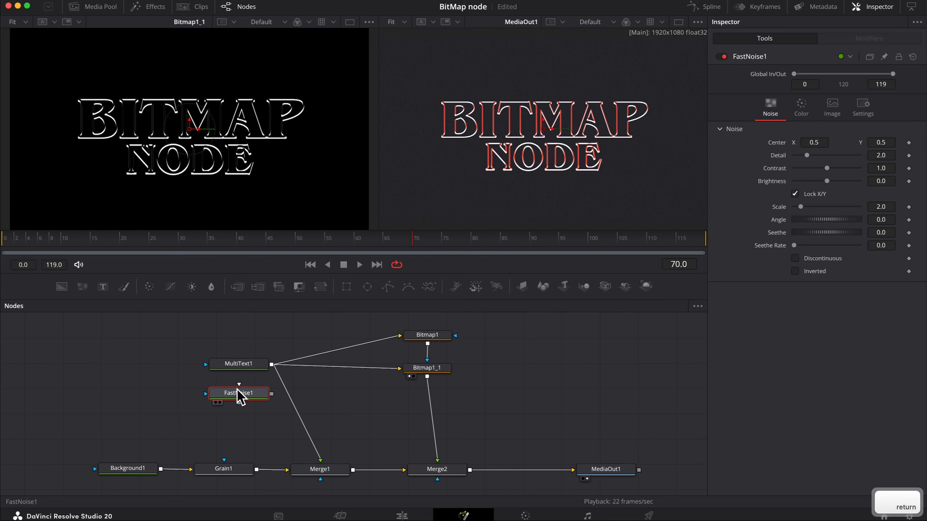
{"action": "left_click_drag", "start_coordinate": [242, 393], "coordinate": [500, 410]}
{"action": "left_click_drag", "start_coordinate": [437, 461], "coordinate": [464, 410]}
{"action": "left_click_drag", "start_coordinate": [530, 410], "coordinate": [436, 410]}
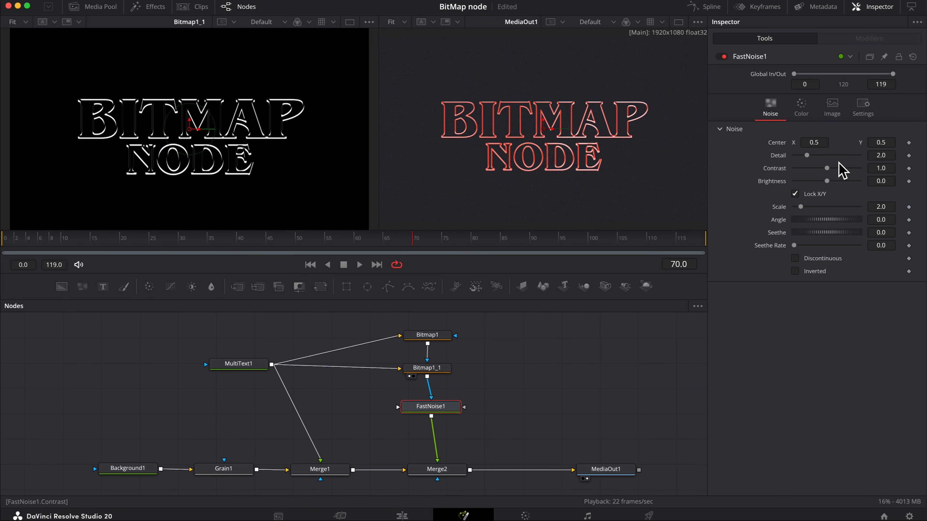
Set FastNoise1's detail to 9.5, contrast to 1.6 and brightness to -0.91.
{"action": "left_click_drag", "start_coordinate": [881, 155], "coordinate": [861, 156]}
{"action": "double_click", "coordinate": [881, 156]}
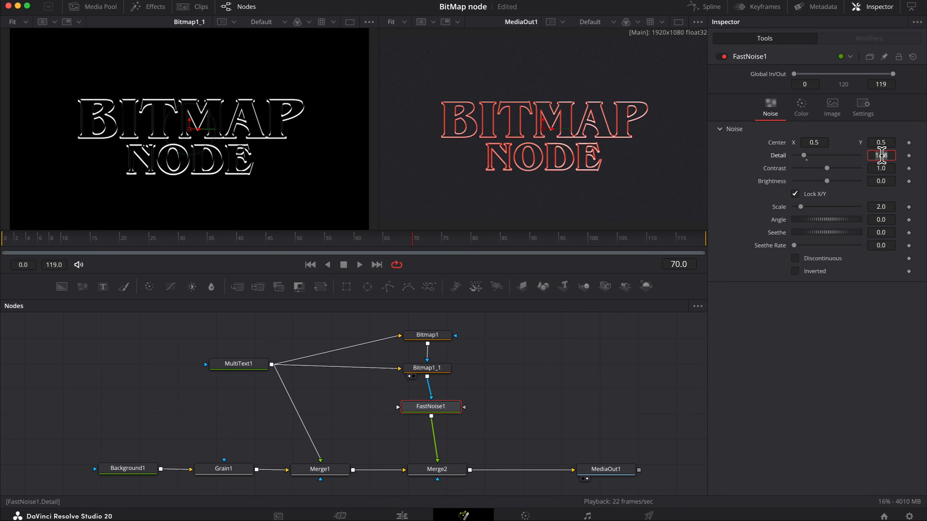
{"action": "type", "text": "9.5"}
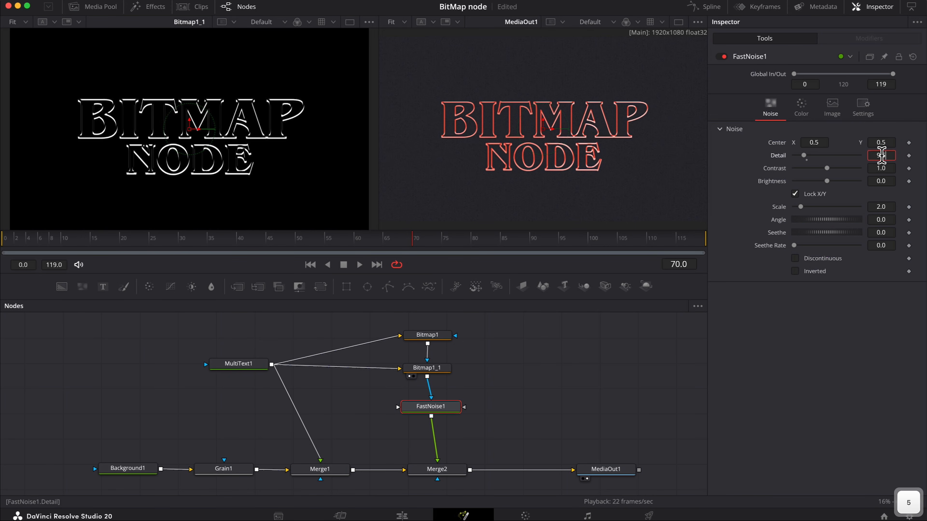
{"action": "key", "text": "Return"}
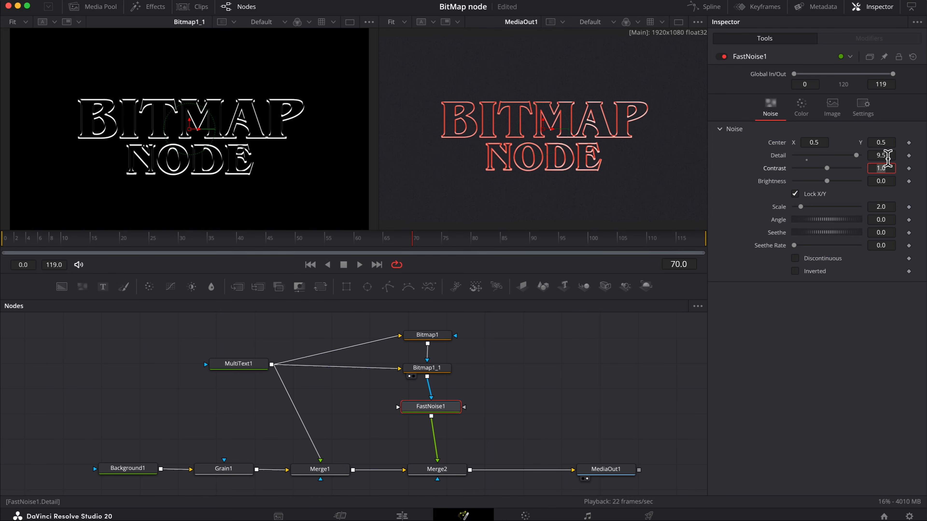
{"action": "key", "text": "BackSpace"}
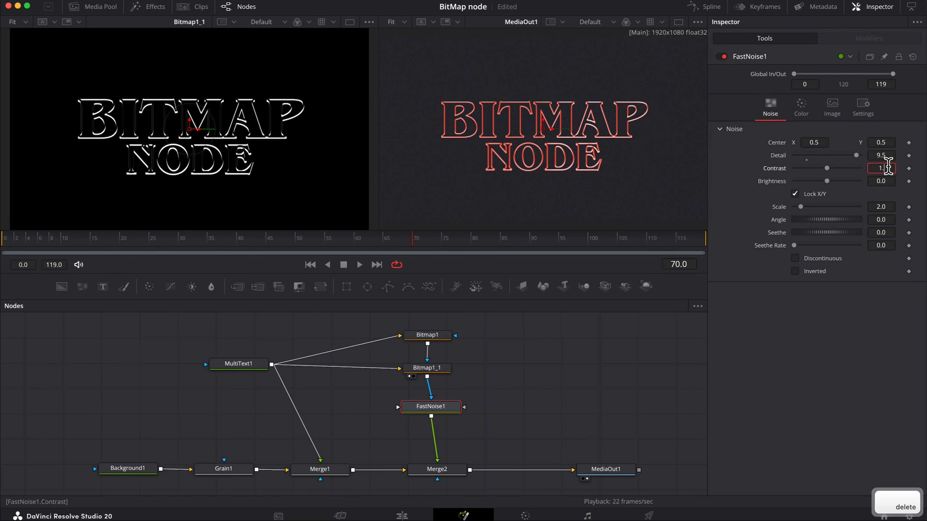
{"action": "type", "text": "6"}
{"action": "key", "text": "Return"}
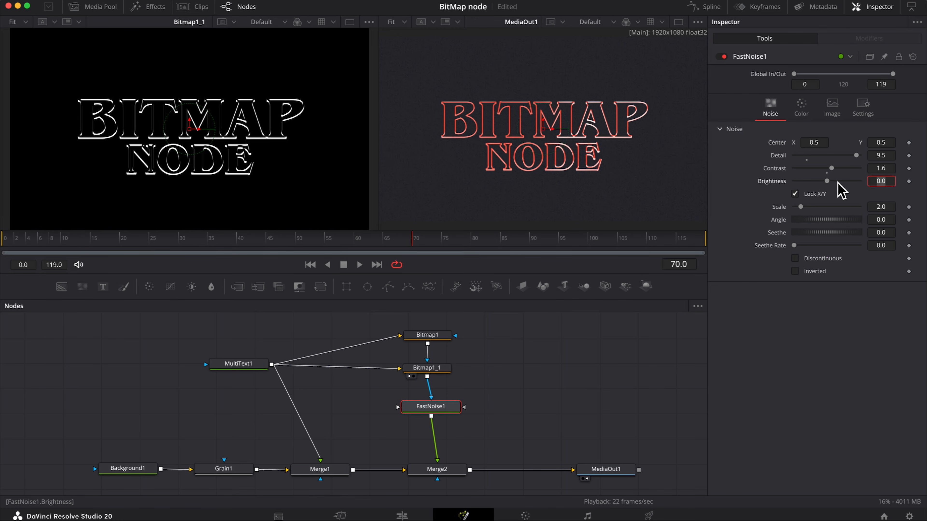
{"action": "left_click_drag", "start_coordinate": [826, 181], "coordinate": [797, 181]}
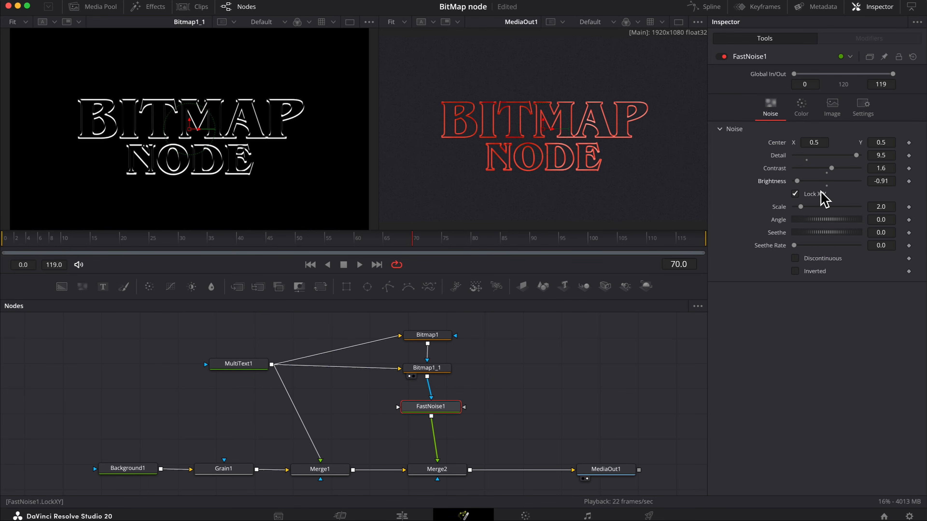
Unlock FastNoise1's X/Y scale and set X Scale to 24, Y Scale to -10 and the angle to 36.5.
{"action": "left_click", "coordinate": [795, 194]}
{"action": "left_click_drag", "start_coordinate": [801, 207], "coordinate": [852, 207]}
{"action": "double_click", "coordinate": [878, 207]}
{"action": "type", "text": "24"}
{"action": "key", "text": "Return"}
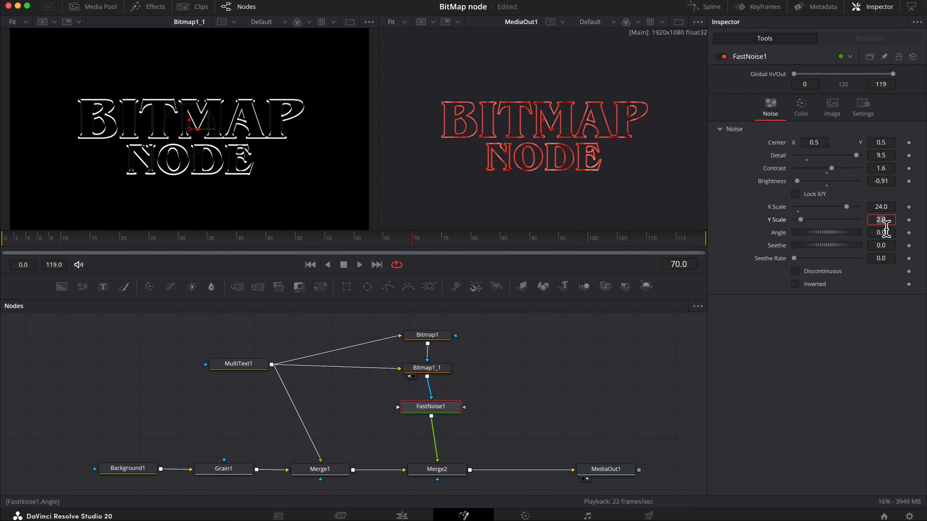
{"action": "type", "text": "-"}
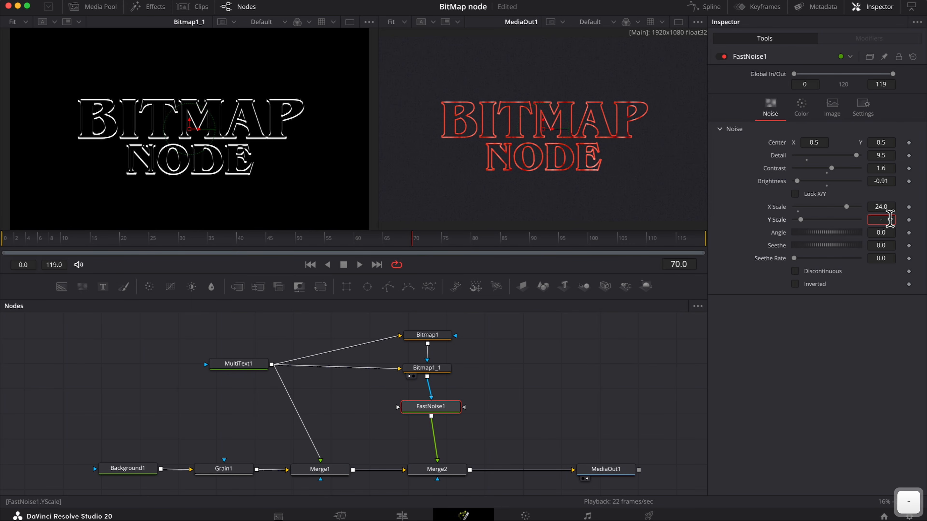
{"action": "type", "text": "10"}
{"action": "key", "text": "Return"}
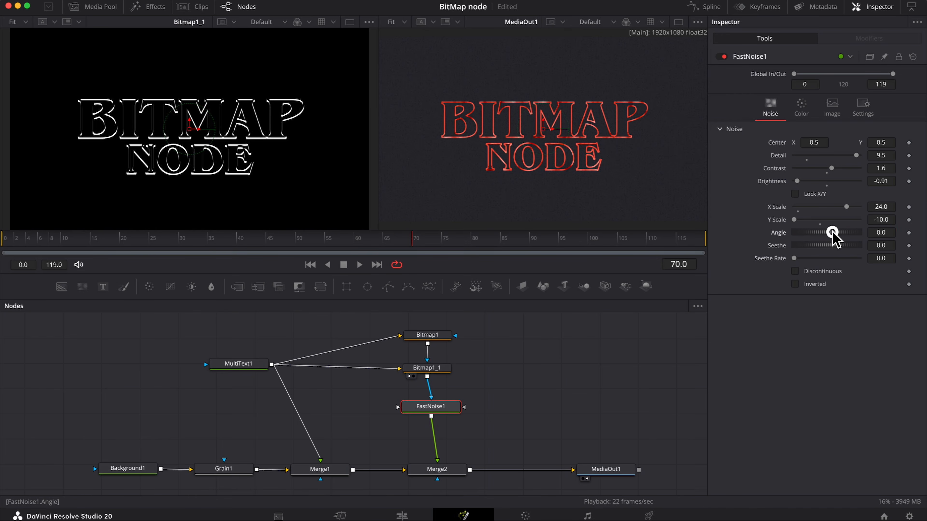
{"action": "left_click_drag", "start_coordinate": [834, 234], "coordinate": [840, 234]}
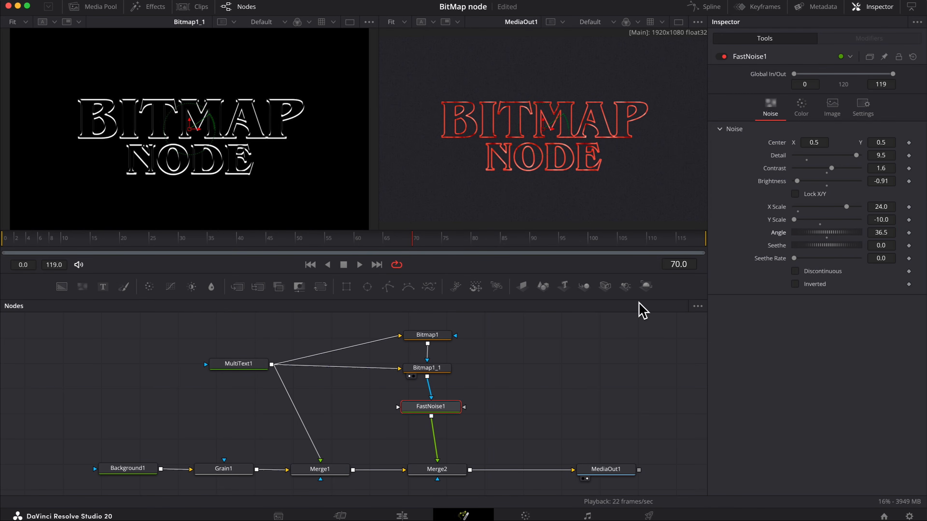
Insert a Soft Glow node between FastNoise1 and Merge2.
{"action": "left_click_drag", "start_coordinate": [450, 406], "coordinate": [452, 403]}
{"action": "key", "text": "shift+space"}
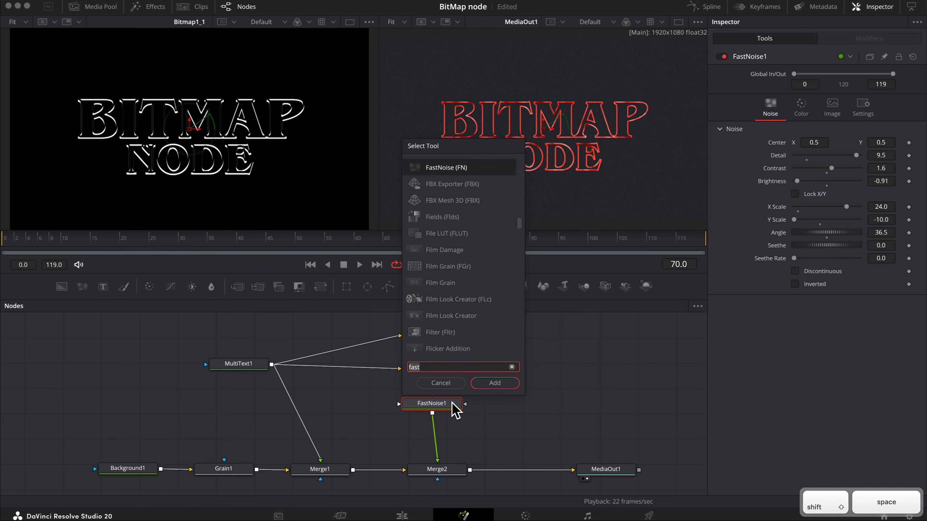
{"action": "type", "text": "softglow"}
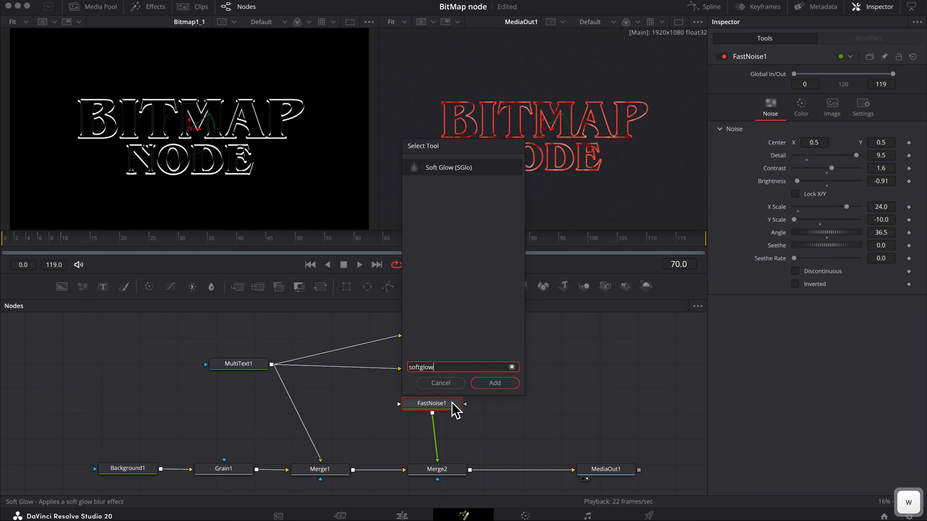
{"action": "key", "text": "Return"}
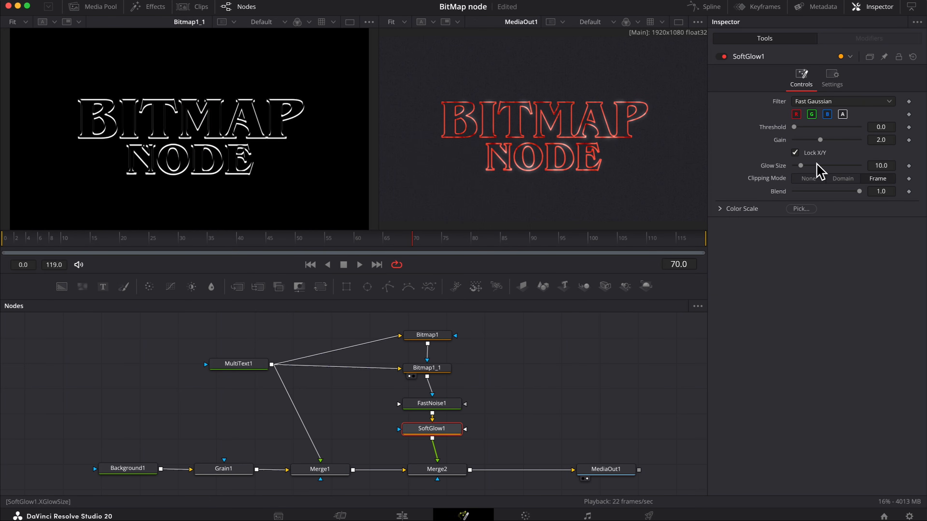
Set SoftGlow1's threshold to 0.118, gain to 2.638 and glow size to 4.7, and insert a second Soft Glow node after it.
{"action": "left_click_drag", "start_coordinate": [796, 129], "coordinate": [821, 142]}
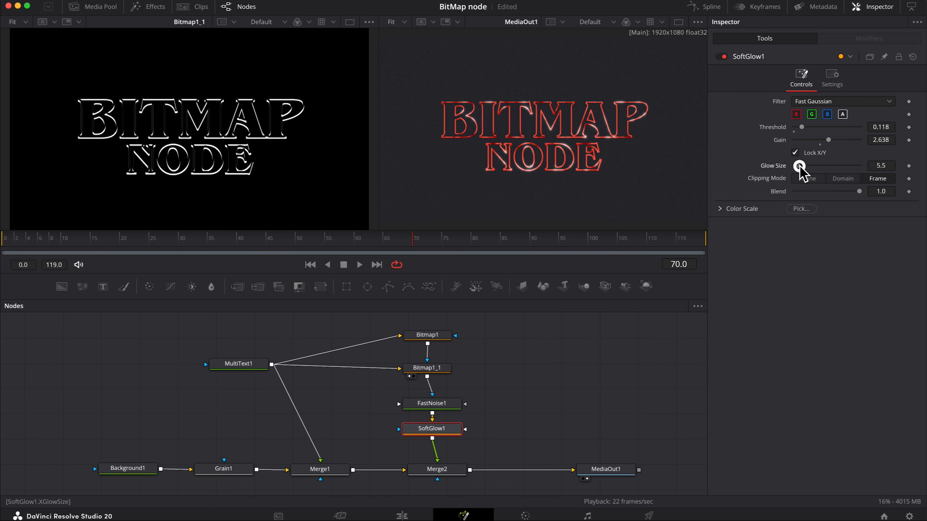
{"action": "key", "text": "shift+space"}
{"action": "type", "text": "so"}
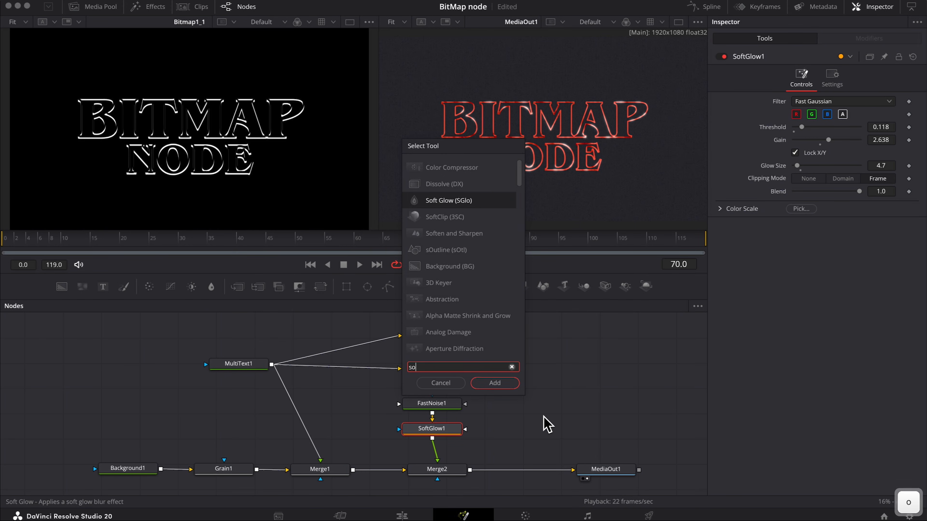
{"action": "type", "text": "ftg"}
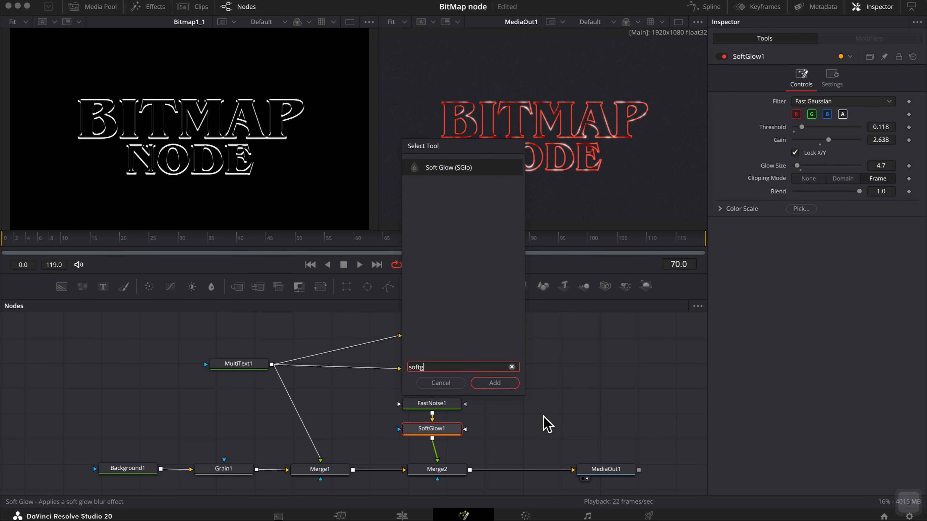
{"action": "key", "text": "Return"}
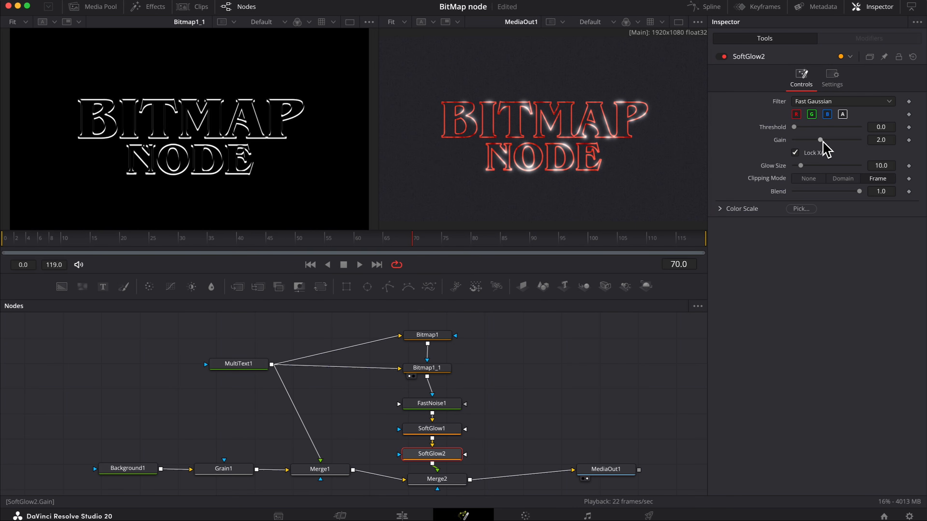
Set SoftGlow2's gain to 1.496 and glow size to 0, and preview the playback briefly.
{"action": "left_click_drag", "start_coordinate": [796, 128], "coordinate": [784, 129]}
{"action": "left_click_drag", "start_coordinate": [820, 140], "coordinate": [753, 166]}
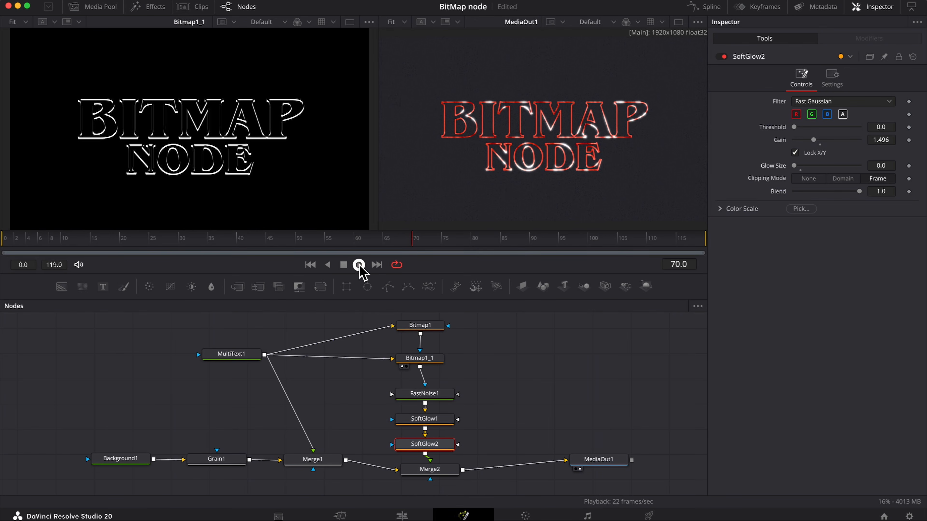
{"action": "left_click", "coordinate": [343, 265]}
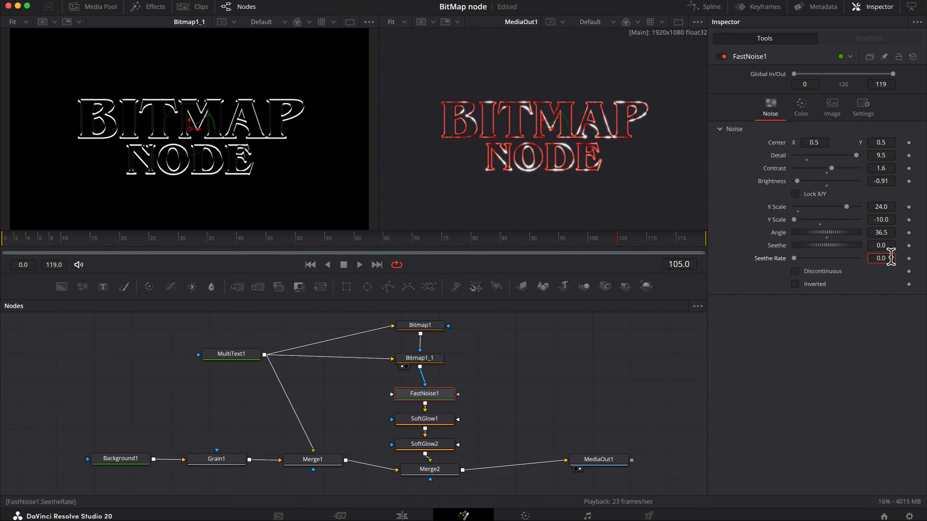
Set FastNoise1's seethe rate to 0.15 to animate the noise highlights.
{"action": "type", "text": "1"}
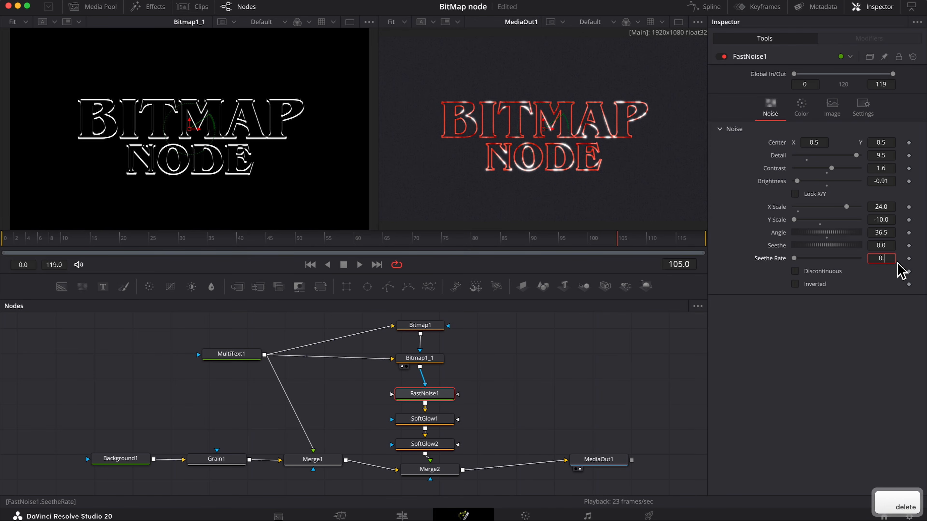
{"action": "type", "text": "5"}
{"action": "key", "text": "Return"}
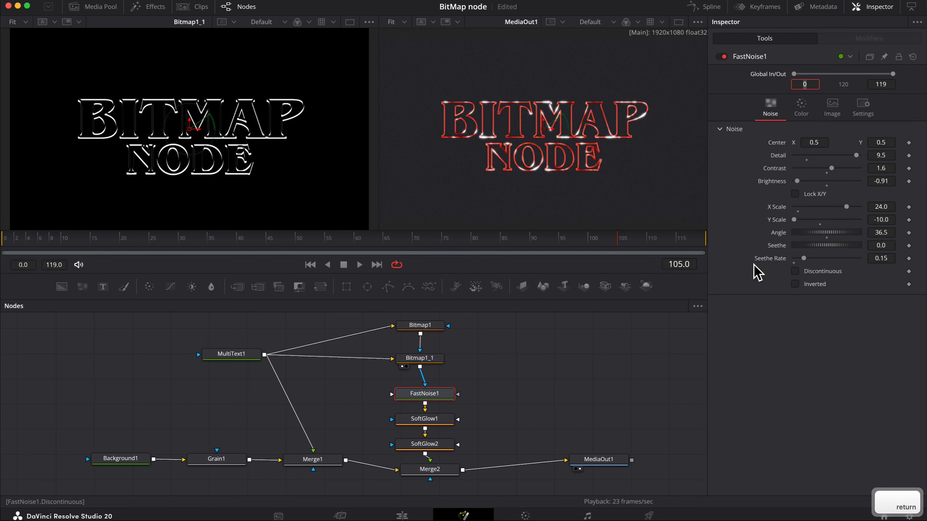
Play the composition from frame 15 to examine the animated highlights along the title's edges.
{"action": "left_click", "coordinate": [91, 242]}
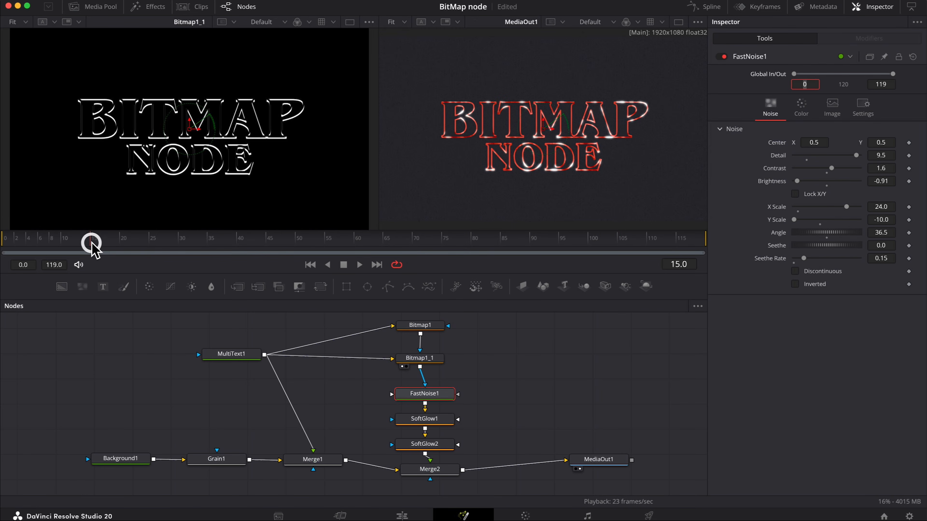
{"action": "left_click", "coordinate": [359, 265]}
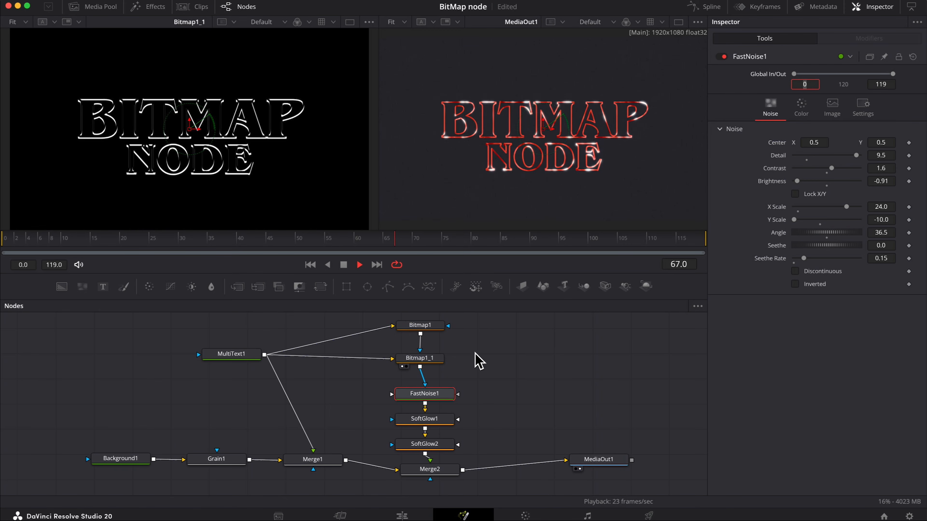
{"action": "scroll", "coordinate": [556, 383], "scroll_direction": "up", "scroll_amount": 1}
{"action": "scroll", "coordinate": [555, 384], "scroll_direction": "down", "scroll_amount": 1}
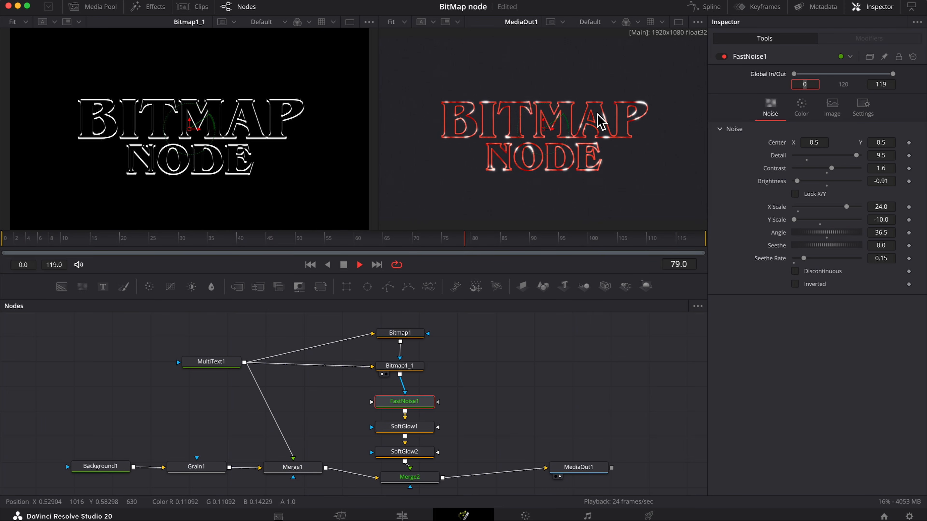
{"action": "scroll", "coordinate": [542, 427], "scroll_direction": "down", "scroll_amount": 1}
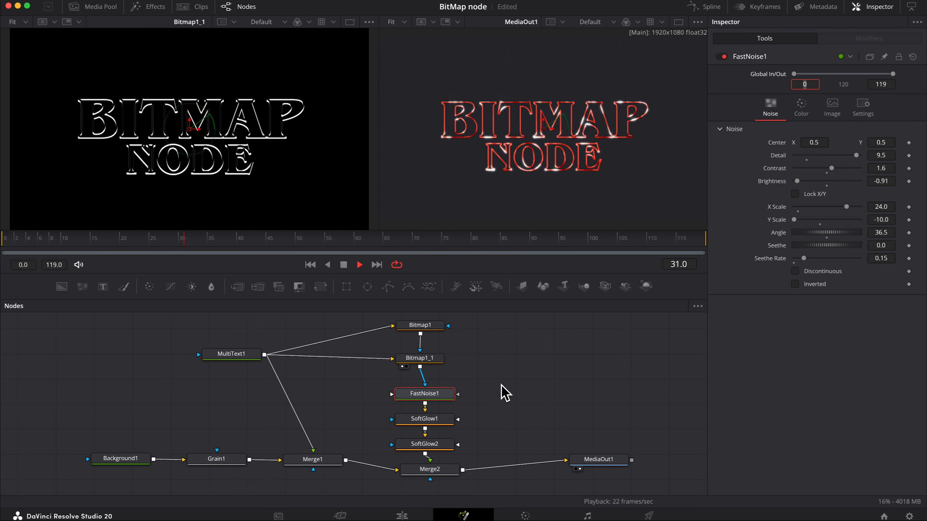